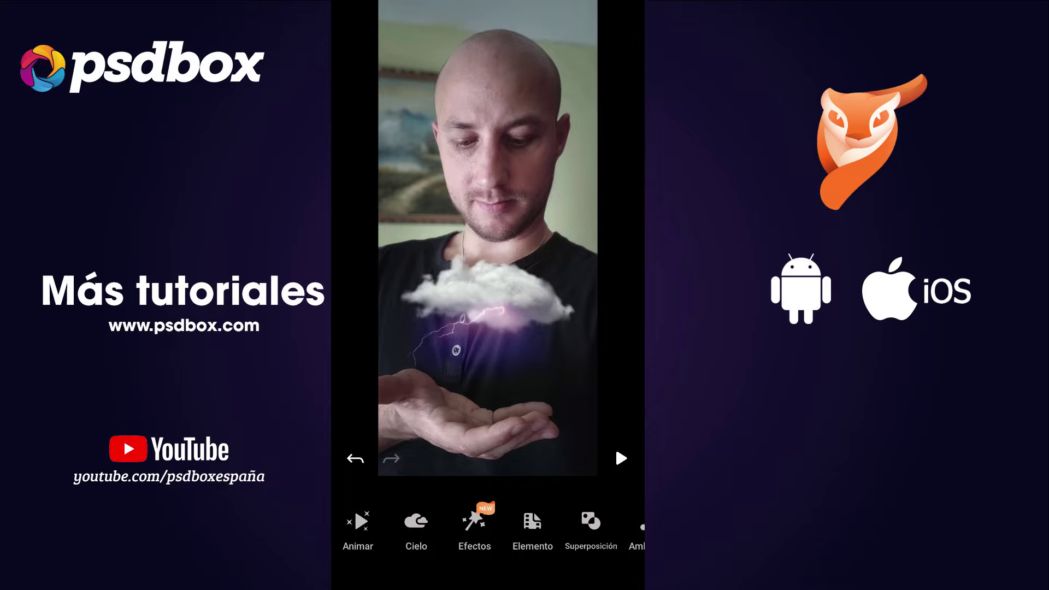
Play the cloud-and-lightning animation over the open hand.
{"action": "left_click", "coordinate": [621, 458]}
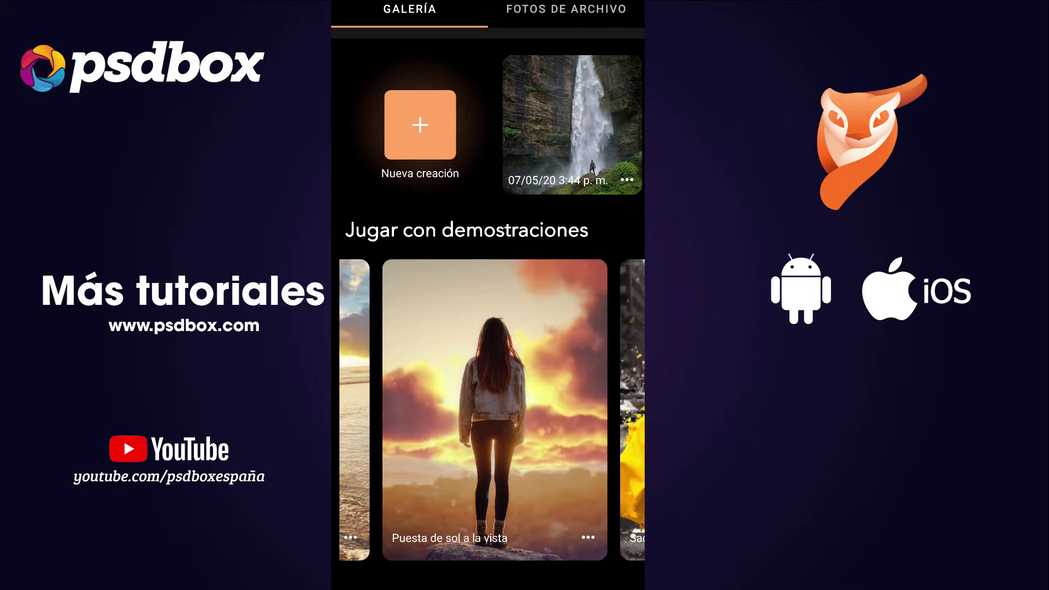
Browse the stock photo (Unsplash) grid, then leave the stock photo picker.
{"action": "left_click", "coordinate": [566, 9]}
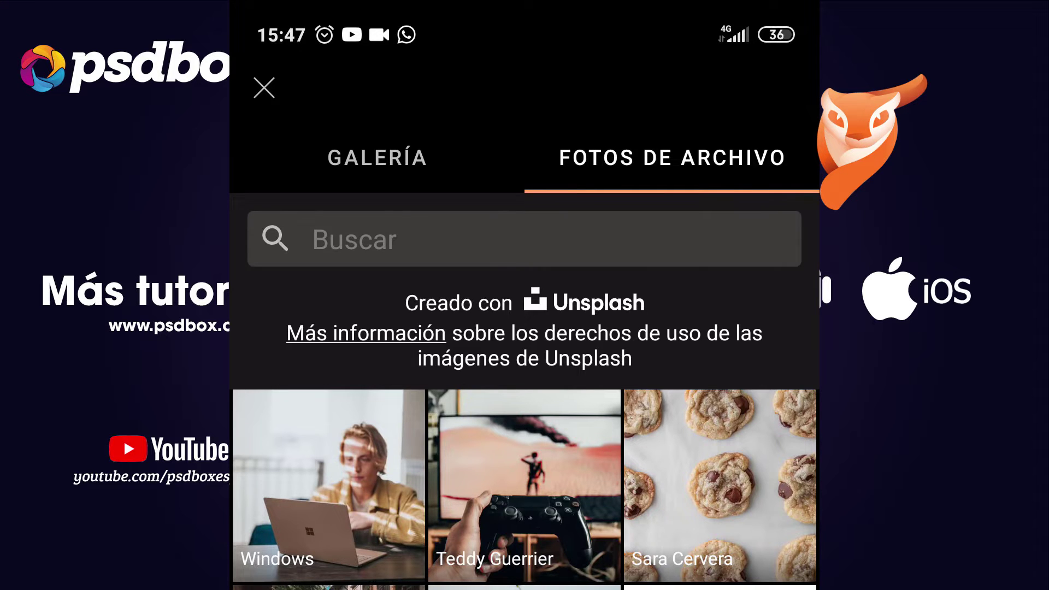
{"action": "scroll", "coordinate": [524, 486], "scroll_direction": "down", "scroll_amount": 5}
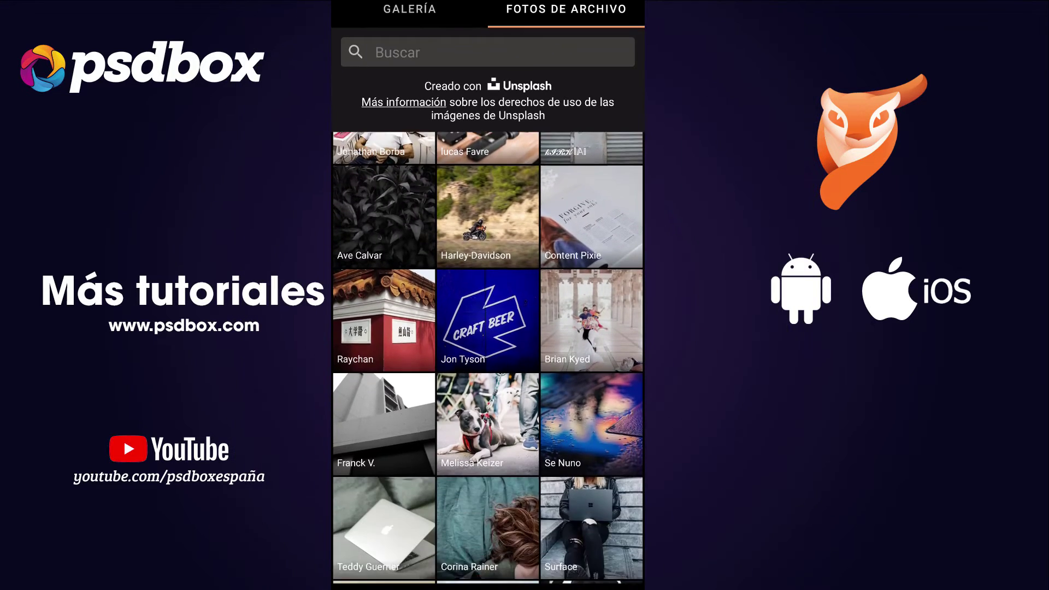
{"action": "scroll", "coordinate": [487, 357], "scroll_direction": "down", "scroll_amount": 5}
{"action": "scroll", "coordinate": [488, 357], "scroll_direction": "down", "scroll_amount": 3}
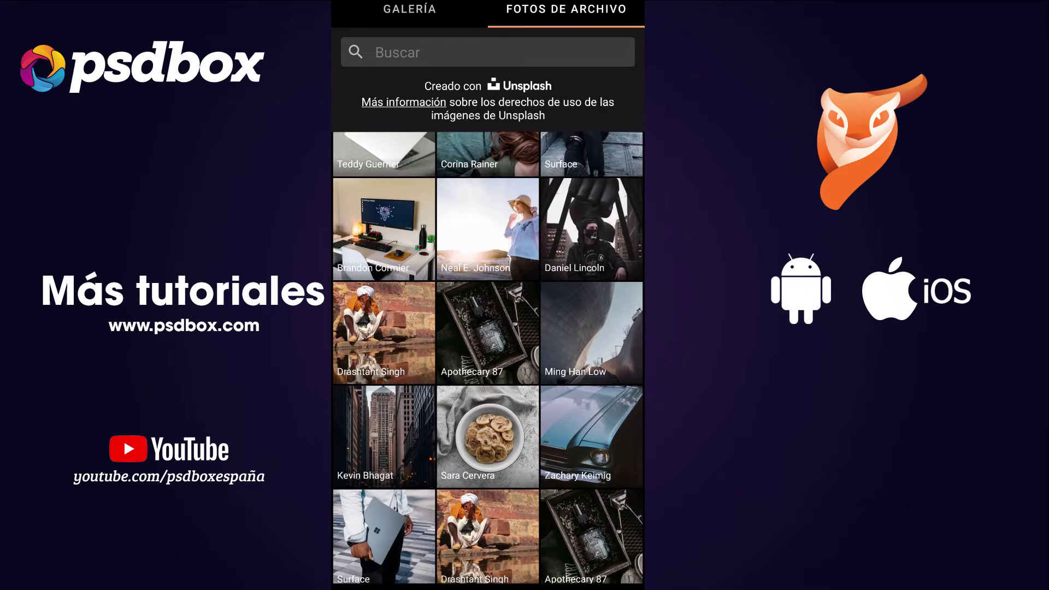
{"action": "scroll", "coordinate": [488, 358], "scroll_direction": "down", "scroll_amount": 10}
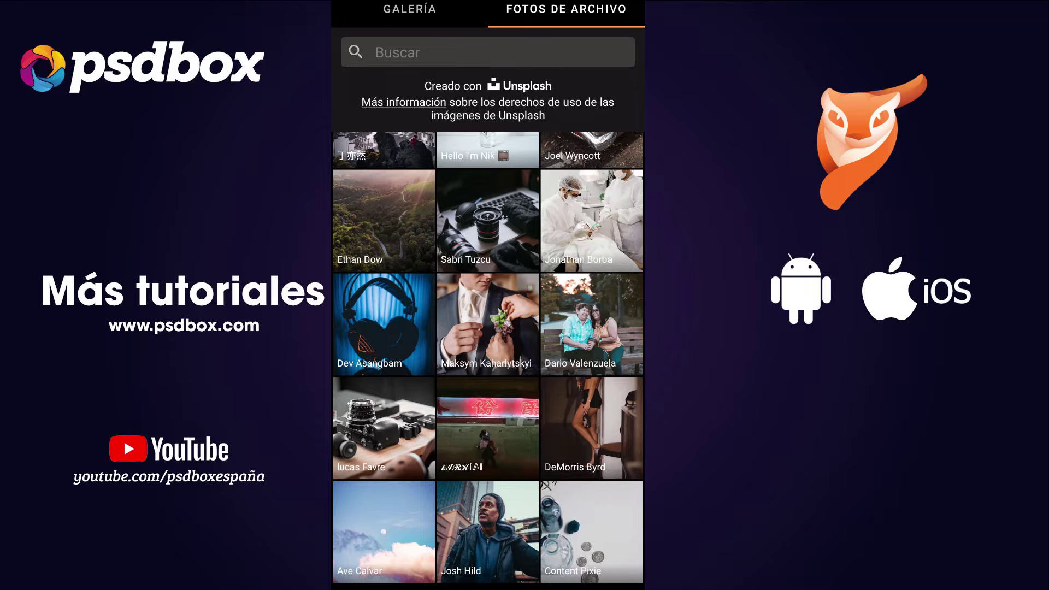
{"action": "scroll", "coordinate": [487, 357], "scroll_direction": "down", "scroll_amount": 5}
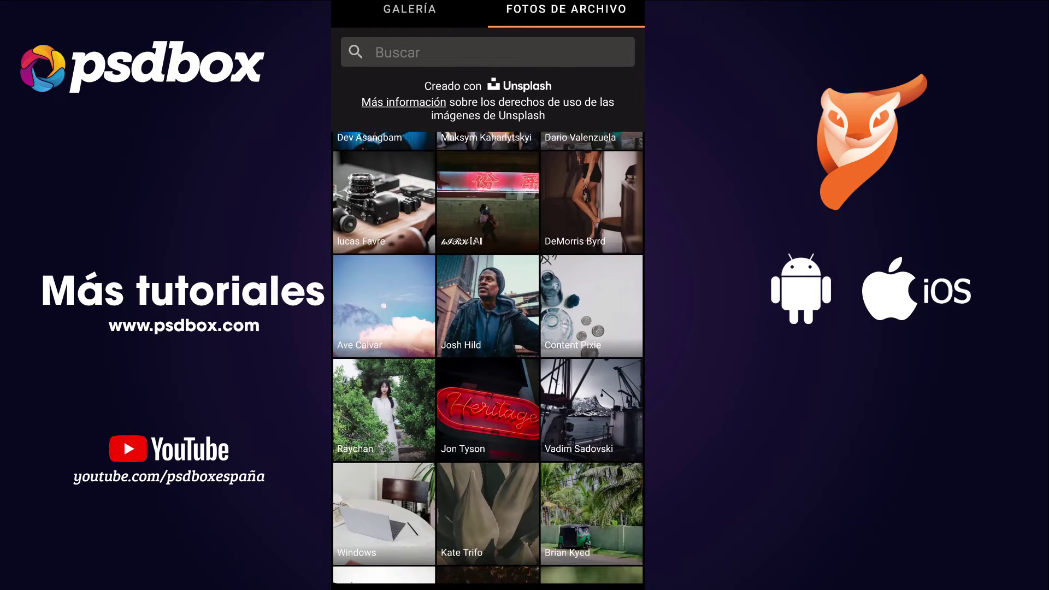
{"action": "scroll", "coordinate": [488, 357], "scroll_direction": "down", "scroll_amount": 15}
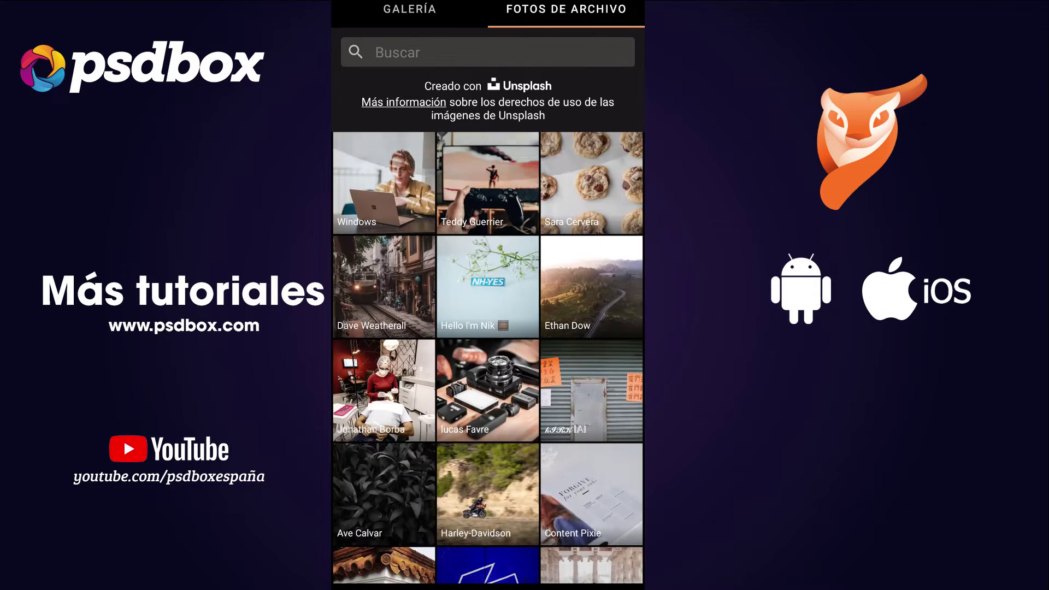
{"action": "key", "text": "Escape"}
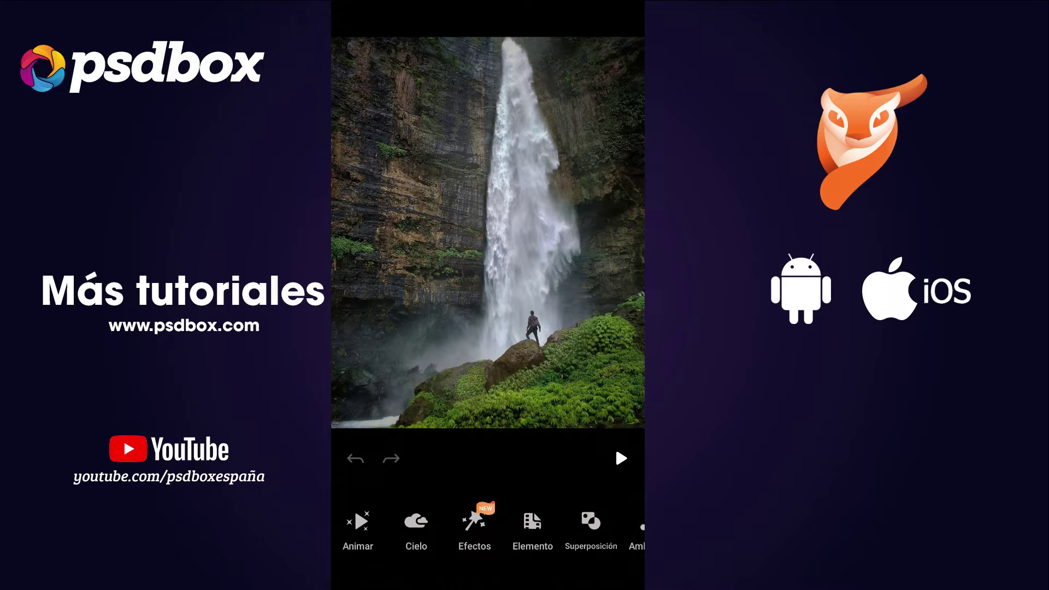
With the Recorrido tool, draw a motion path from the waterfall's top to just above the hiker.
{"action": "left_click_drag", "start_coordinate": [601, 527], "coordinate": [426, 527]}
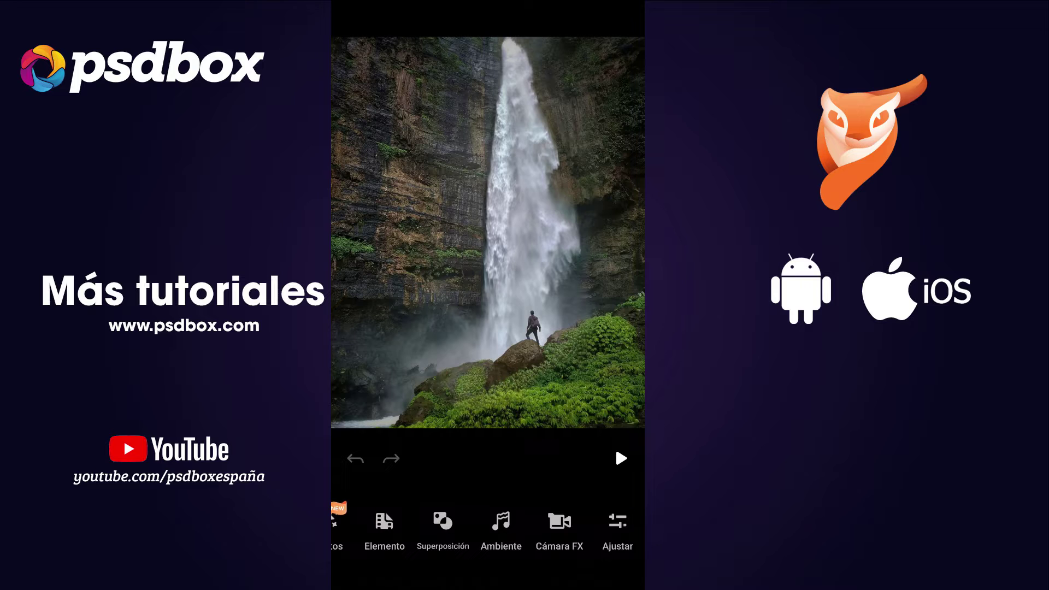
{"action": "left_click_drag", "start_coordinate": [384, 527], "coordinate": [533, 527]}
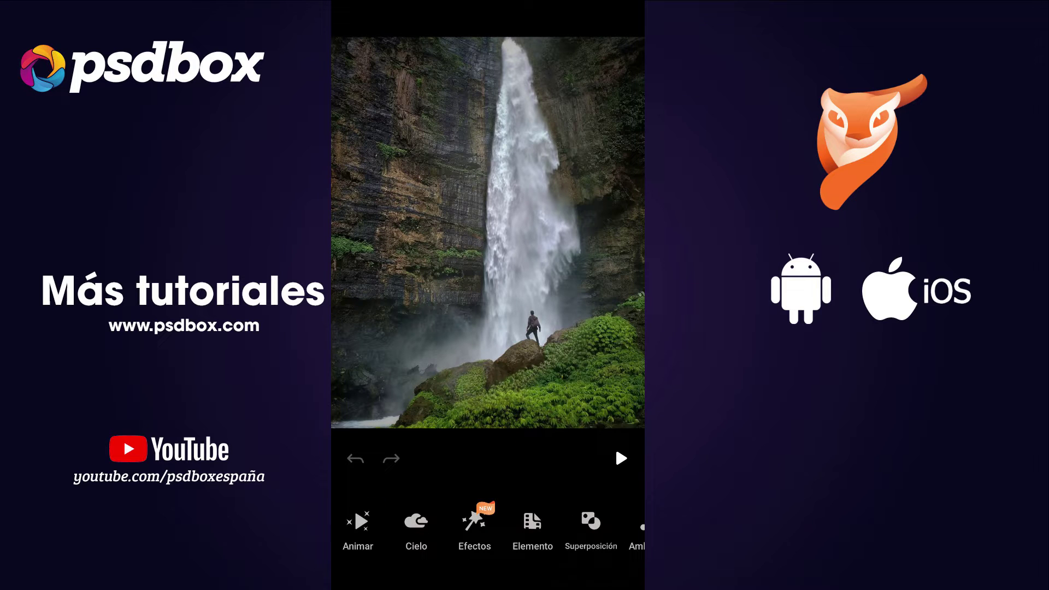
{"action": "left_click", "coordinate": [357, 527]}
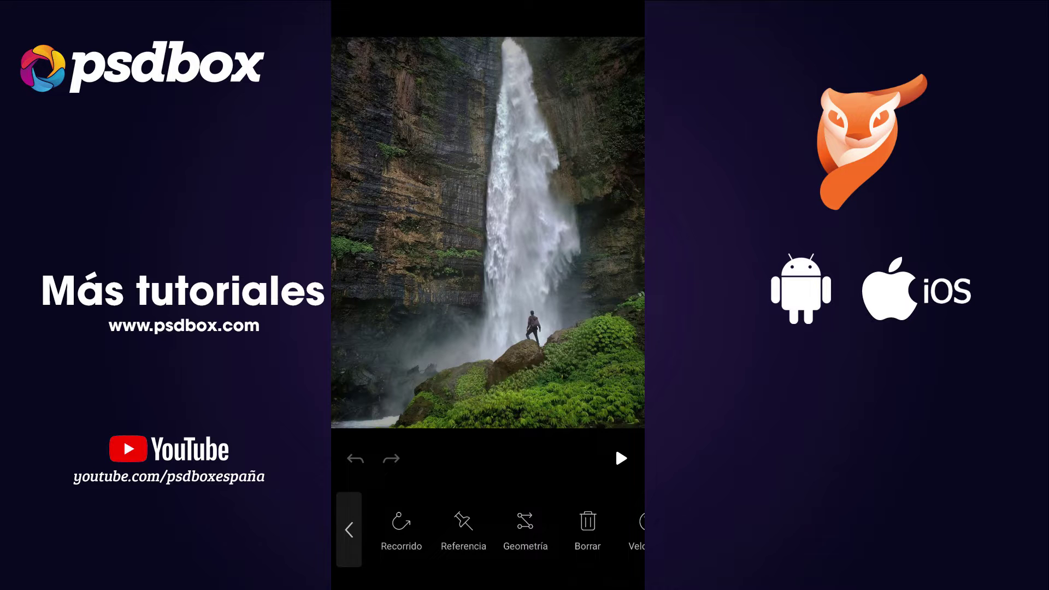
{"action": "left_click_drag", "start_coordinate": [546, 527], "coordinate": [448, 527]}
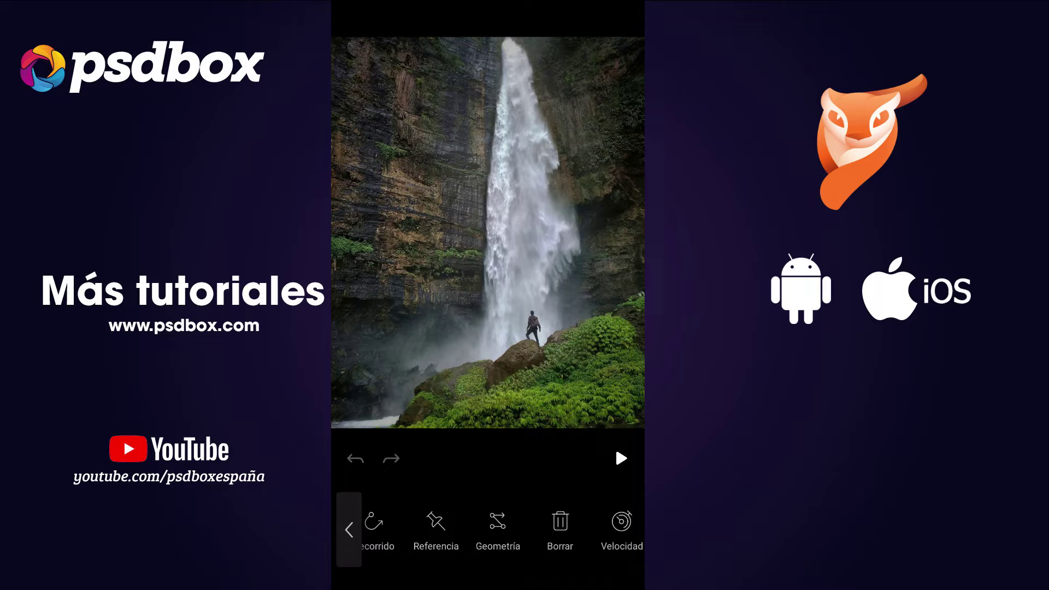
{"action": "left_click_drag", "start_coordinate": [464, 527], "coordinate": [491, 527]}
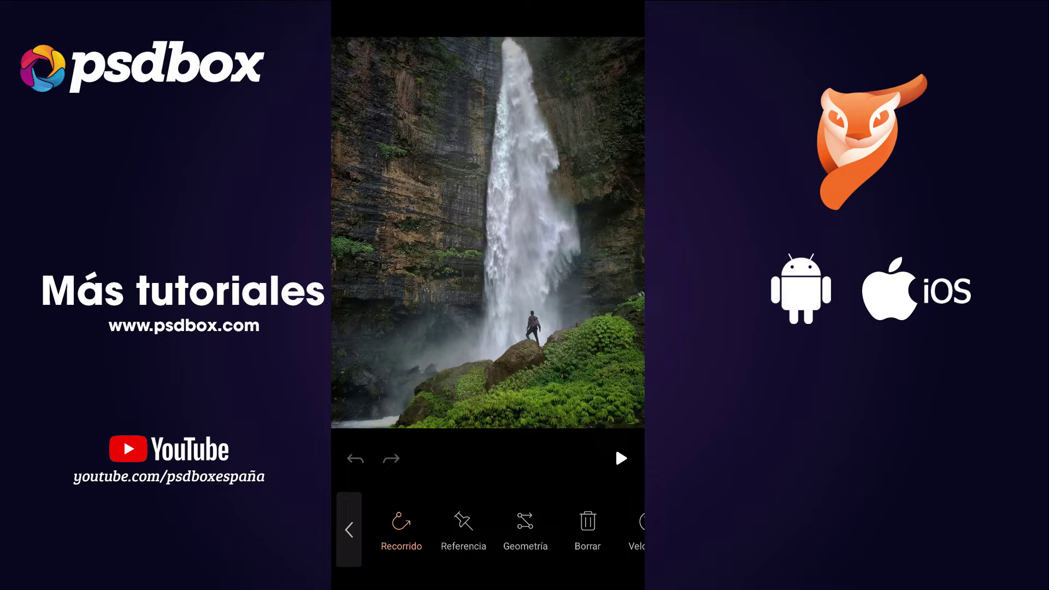
{"action": "left_click_drag", "start_coordinate": [525, 91], "coordinate": [542, 297]}
Paint a Congelar freeze mask over the left cliff wall.
{"action": "left_click_drag", "start_coordinate": [601, 529], "coordinate": [385, 530]}
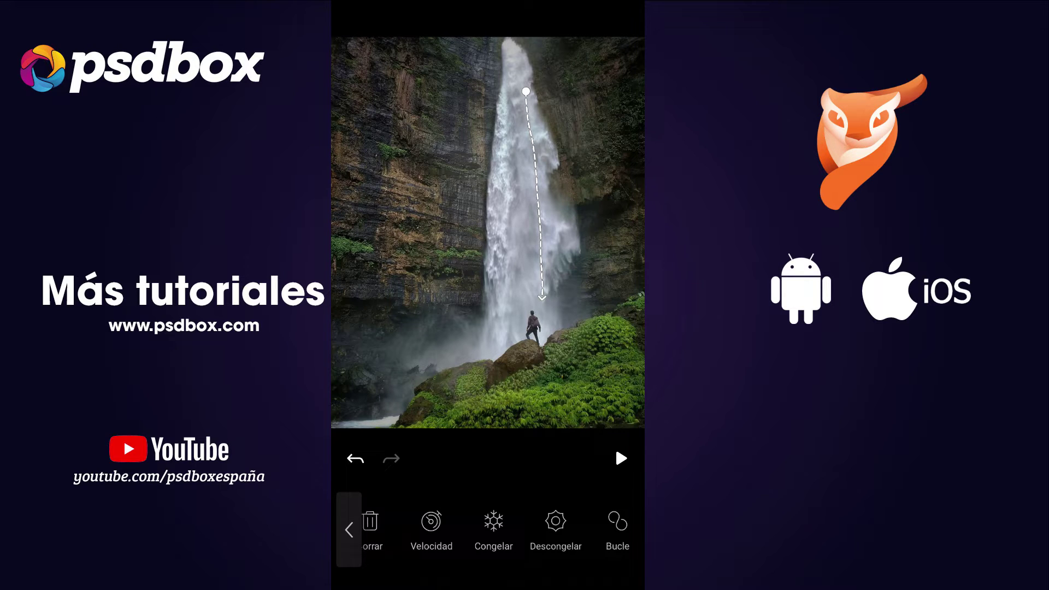
{"action": "left_click", "coordinate": [493, 527]}
{"action": "mouse_move", "coordinate": [487, 46]}
{"action": "left_mouse_down"}
{"action": "mouse_move", "coordinate": [465, 306]}
{"action": "mouse_move", "coordinate": [421, 245]}
{"action": "mouse_move", "coordinate": [448, 41]}
{"action": "mouse_move", "coordinate": [448, 289]}
{"action": "left_mouse_up"}
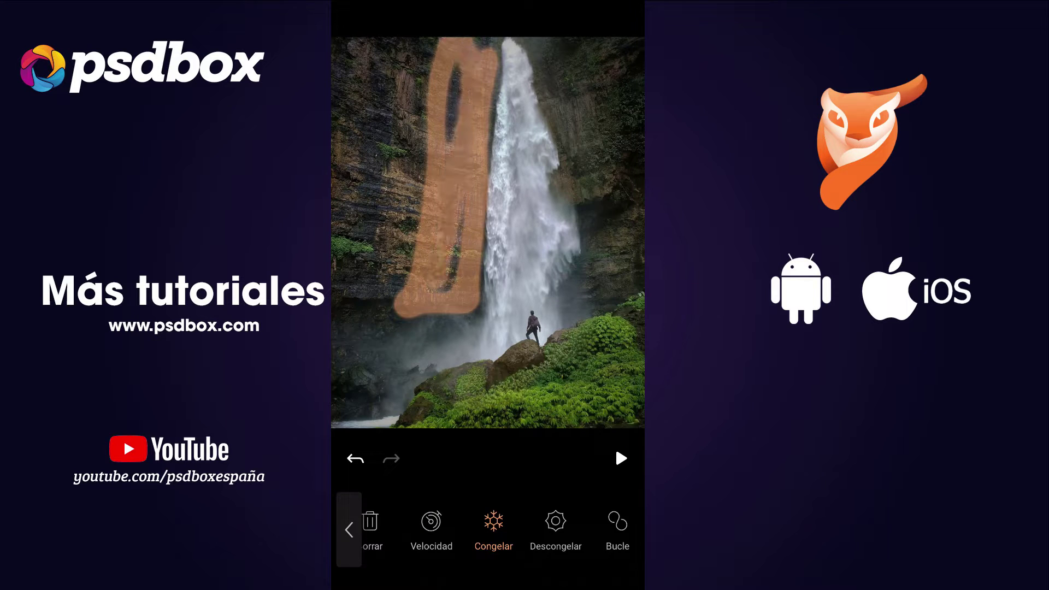
{"action": "left_click_drag", "start_coordinate": [453, 66], "coordinate": [443, 317]}
{"action": "left_click_drag", "start_coordinate": [492, 126], "coordinate": [399, 341]}
Mask the right cliff, fill edge gaps and the lower-left cliff, then preview the animation.
{"action": "mouse_move", "coordinate": [541, 54]}
{"action": "left_mouse_down"}
{"action": "mouse_move", "coordinate": [569, 213]}
{"action": "mouse_move", "coordinate": [628, 300]}
{"action": "mouse_move", "coordinate": [606, 49]}
{"action": "mouse_move", "coordinate": [569, 99]}
{"action": "mouse_move", "coordinate": [612, 295]}
{"action": "left_mouse_up"}
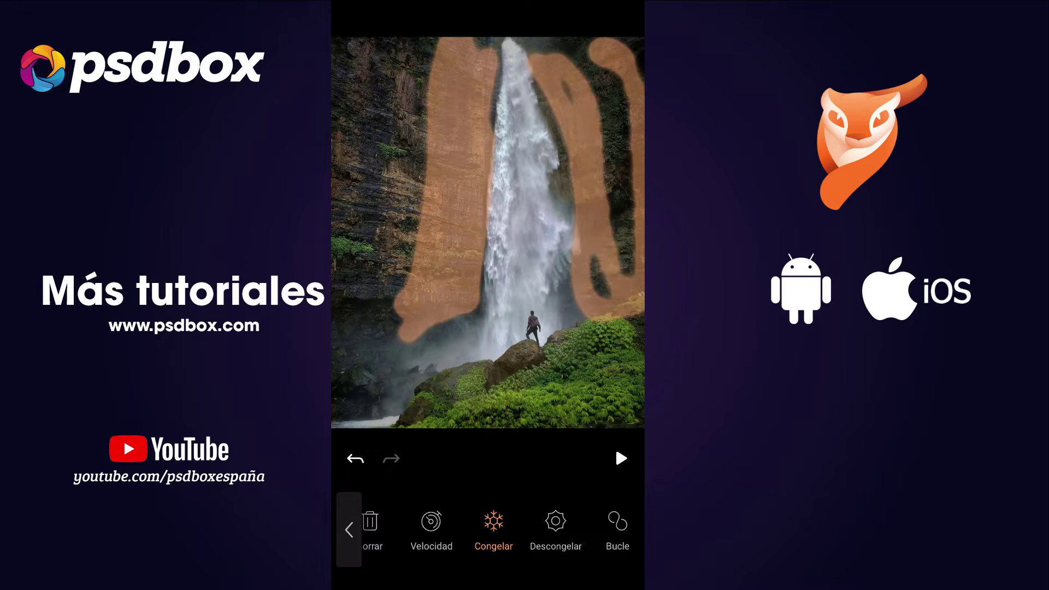
{"action": "left_click_drag", "start_coordinate": [623, 224], "coordinate": [601, 136]}
{"action": "mouse_move", "coordinate": [571, 55]}
{"action": "left_mouse_down"}
{"action": "mouse_move", "coordinate": [623, 240]}
{"action": "mouse_move", "coordinate": [530, 44]}
{"action": "left_mouse_up"}
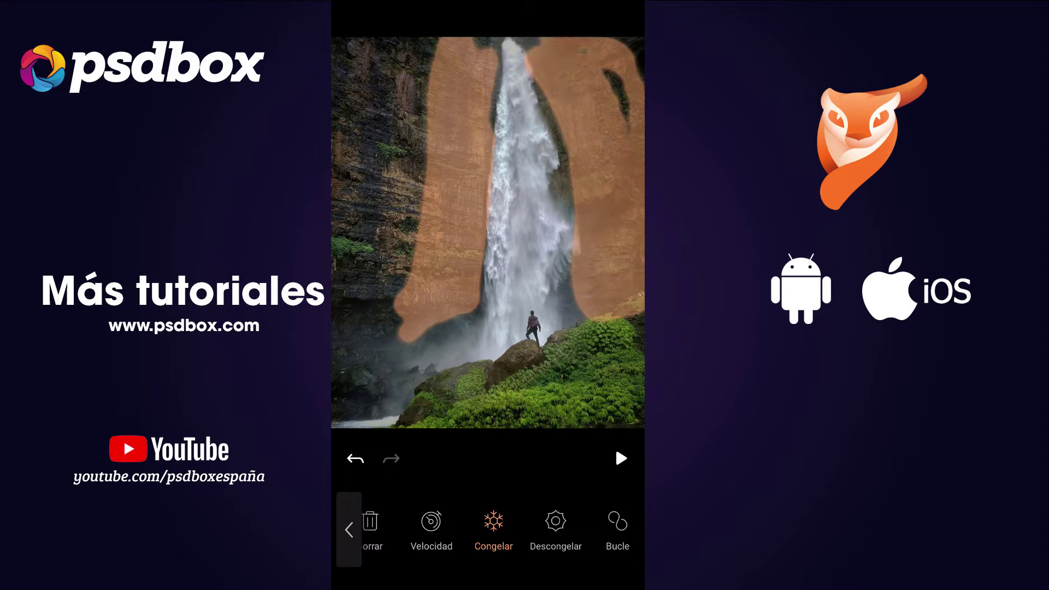
{"action": "left_click_drag", "start_coordinate": [617, 71], "coordinate": [617, 129]}
{"action": "left_click_drag", "start_coordinate": [628, 38], "coordinate": [623, 82]}
{"action": "mouse_move", "coordinate": [486, 49]}
{"action": "left_mouse_down"}
{"action": "mouse_move", "coordinate": [423, 197]}
{"action": "mouse_move", "coordinate": [390, 325]}
{"action": "left_mouse_up"}
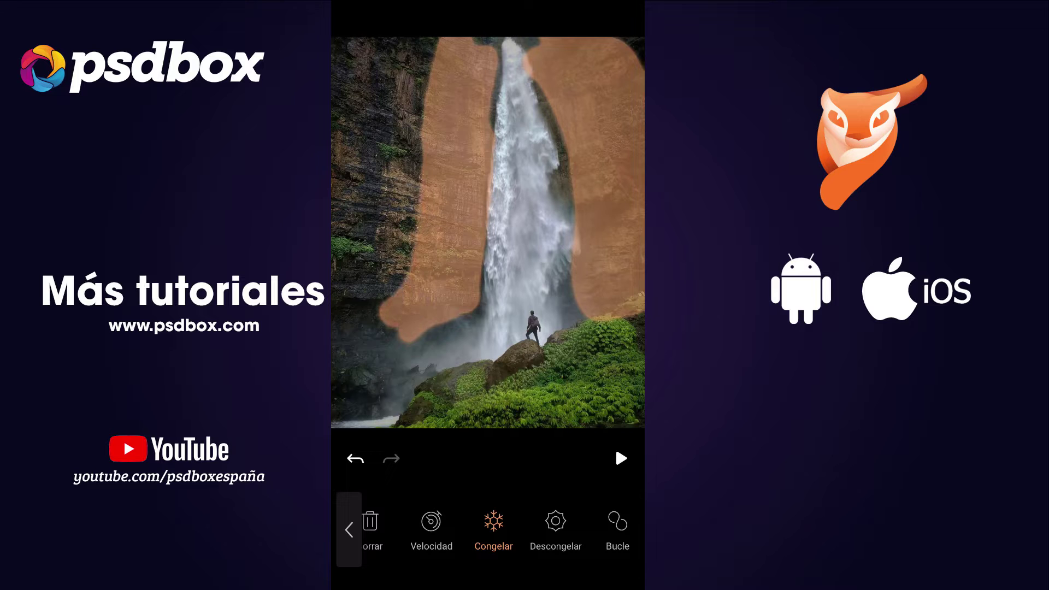
{"action": "mouse_move", "coordinate": [475, 306]}
{"action": "left_mouse_down"}
{"action": "mouse_move", "coordinate": [401, 350]}
{"action": "mouse_move", "coordinate": [358, 355]}
{"action": "left_mouse_up"}
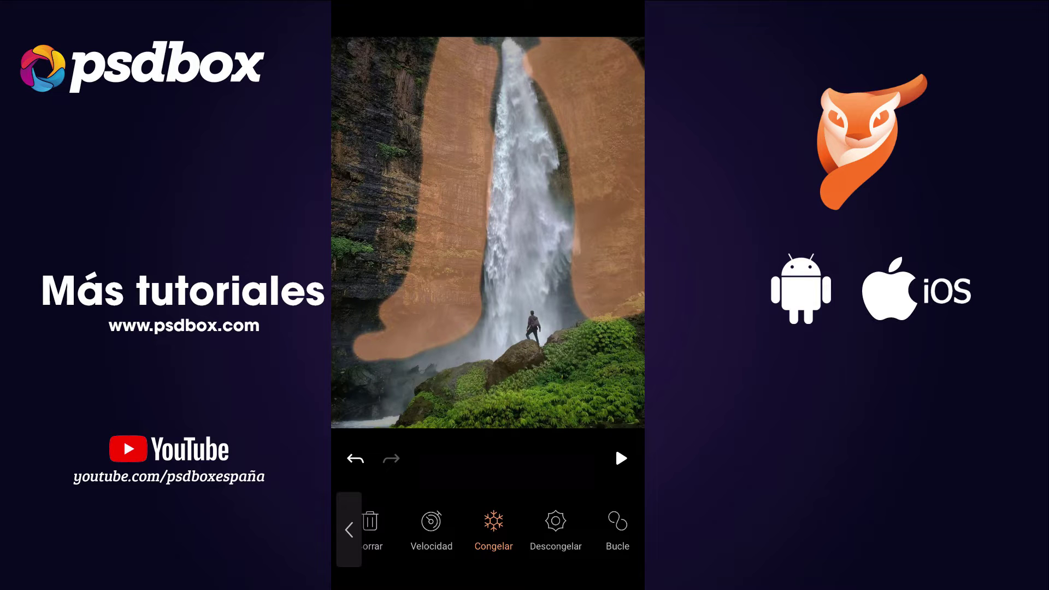
{"action": "left_click", "coordinate": [621, 458]}
Place Referencia anchor points on the rock and ground near the hiker and the left cliff.
{"action": "scroll", "coordinate": [488, 530], "scroll_direction": "left", "scroll_amount": 5}
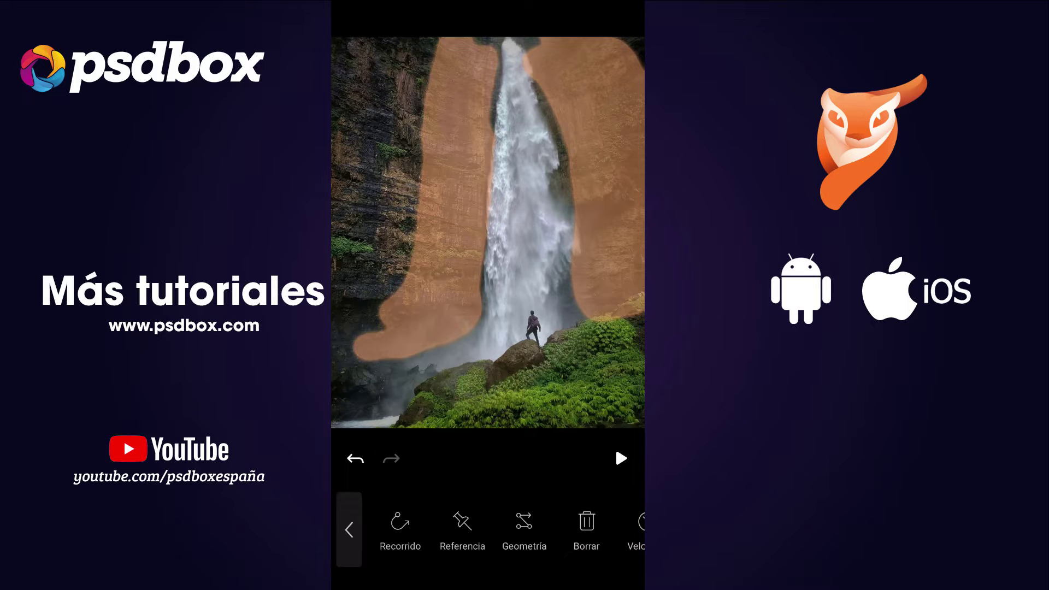
{"action": "left_click", "coordinate": [461, 528]}
{"action": "left_click", "coordinate": [524, 353]}
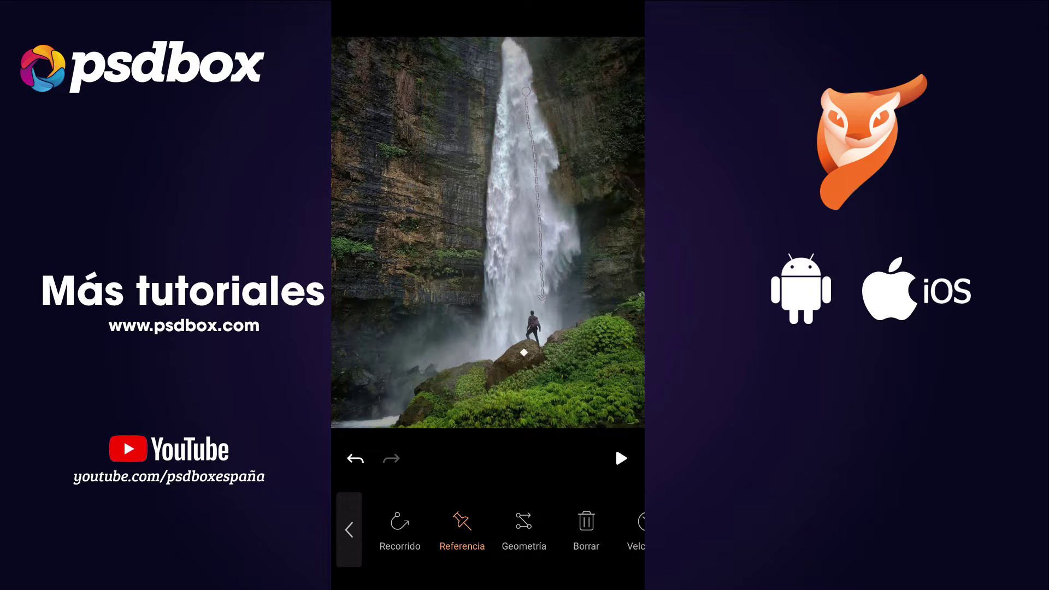
{"action": "left_click", "coordinate": [466, 369]}
{"action": "left_click", "coordinate": [416, 64]}
Anchor the surrounding cliffs, the hiker and the grass, nudging the hiker anchor slightly upward.
{"action": "left_click", "coordinate": [591, 64]}
{"action": "left_click", "coordinate": [609, 193]}
{"action": "left_click", "coordinate": [615, 271]}
{"action": "left_click", "coordinate": [384, 307]}
{"action": "left_click", "coordinate": [530, 319]}
{"action": "left_click", "coordinate": [597, 331]}
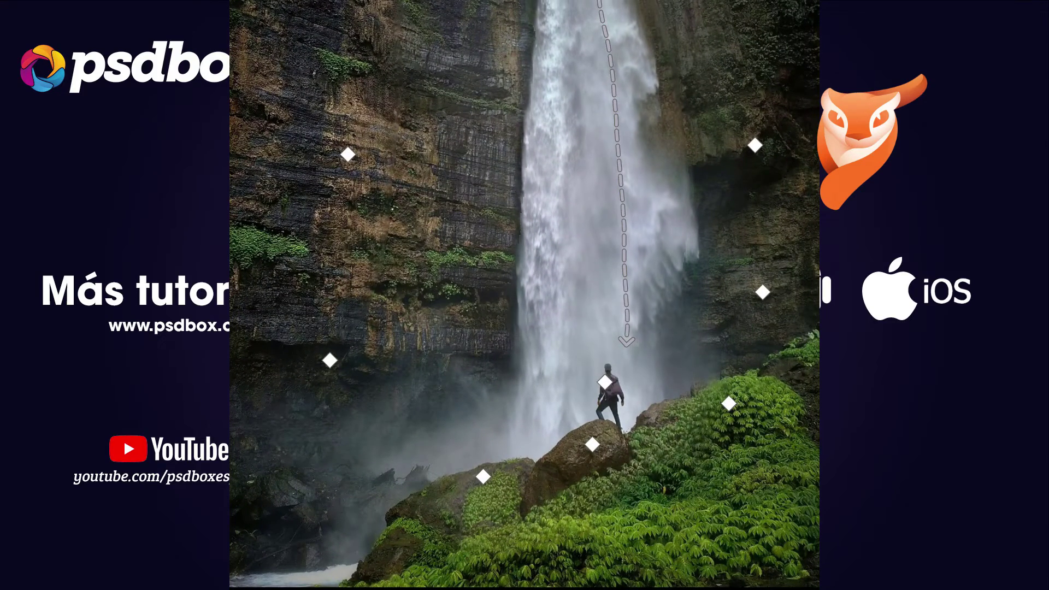
{"action": "left_click_drag", "start_coordinate": [605, 382], "coordinate": [604, 370]}
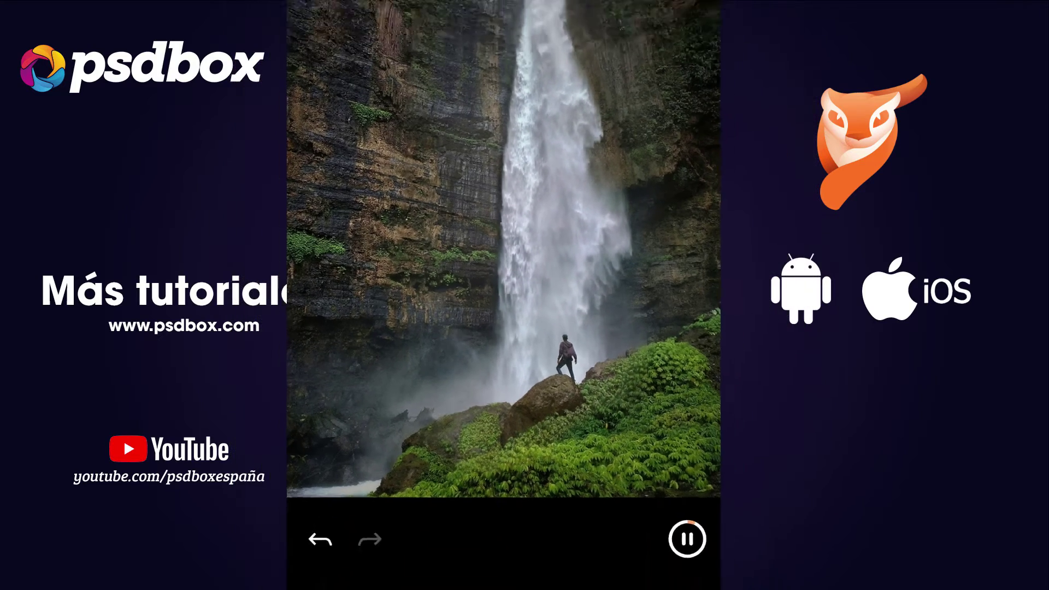
{"action": "mouse_move", "coordinate": [437, 524]}
{"action": "left_mouse_down"}
{"action": "mouse_move", "coordinate": [526, 524]}
{"action": "mouse_move", "coordinate": [329, 524]}
{"action": "left_mouse_up"}
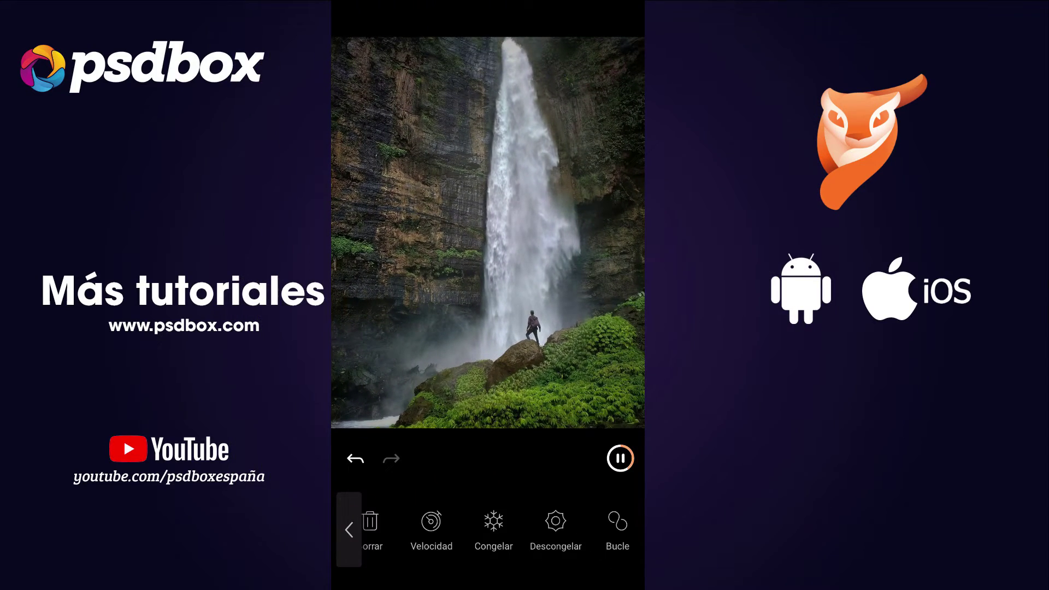
Increase the waterfall animation's speed.
{"action": "left_click_drag", "start_coordinate": [409, 524], "coordinate": [468, 524]}
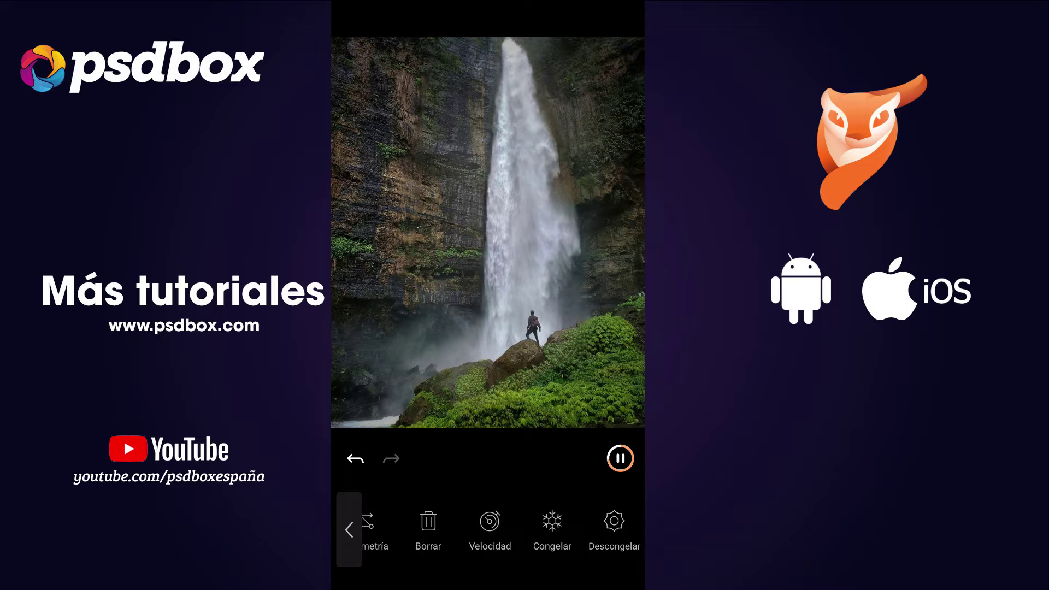
{"action": "left_click", "coordinate": [490, 525]}
{"action": "left_click_drag", "start_coordinate": [416, 458], "coordinate": [547, 459]}
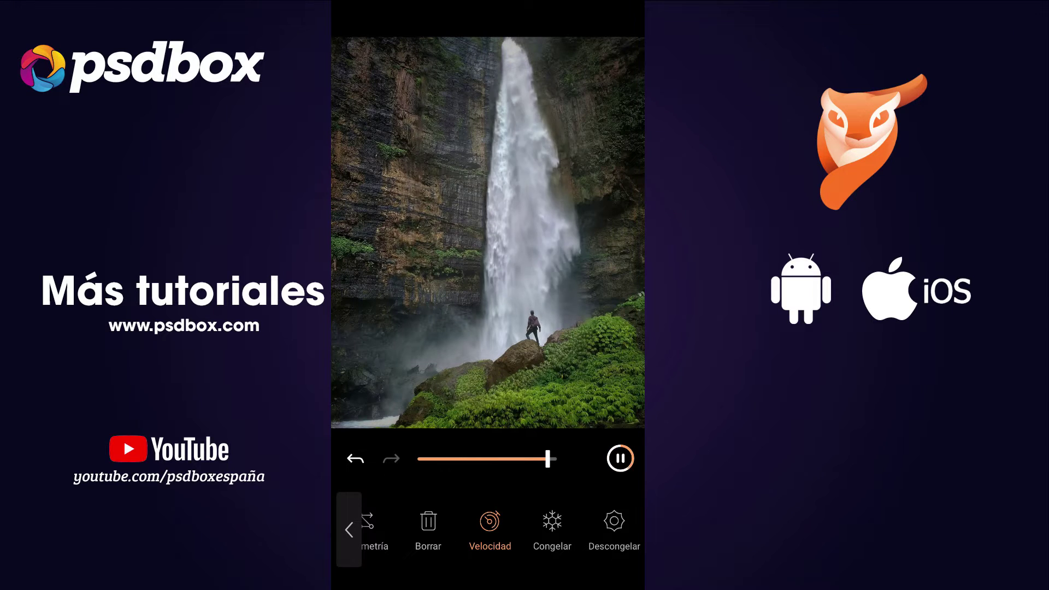
{"action": "left_click_drag", "start_coordinate": [547, 524], "coordinate": [485, 524]}
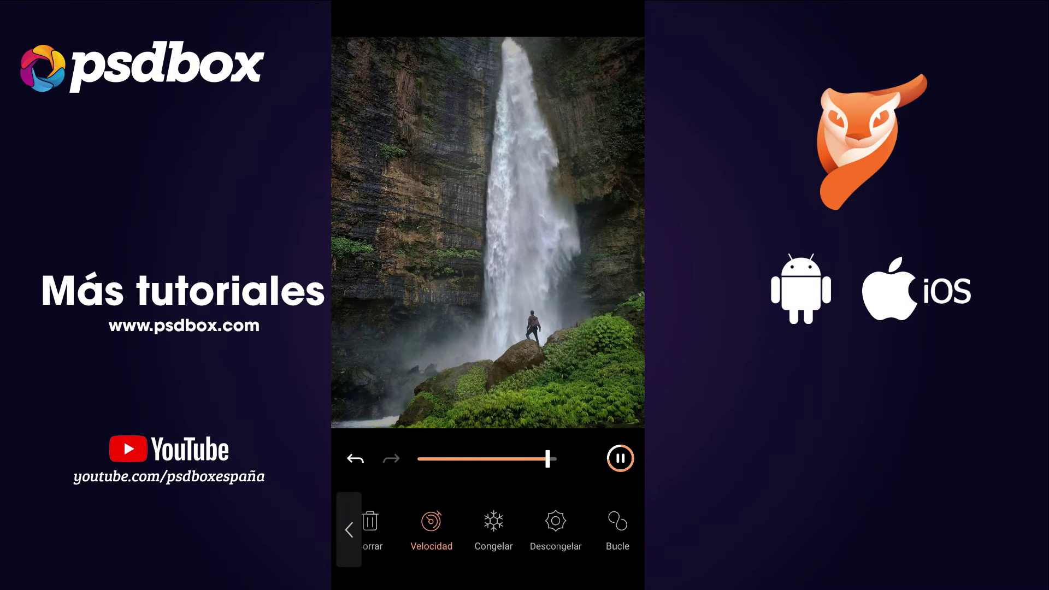
Set the Bucle loop style to Combinar after trying boomerang, then return to the main toolbar.
{"action": "left_click", "coordinate": [616, 521]}
{"action": "left_click", "coordinate": [494, 527]}
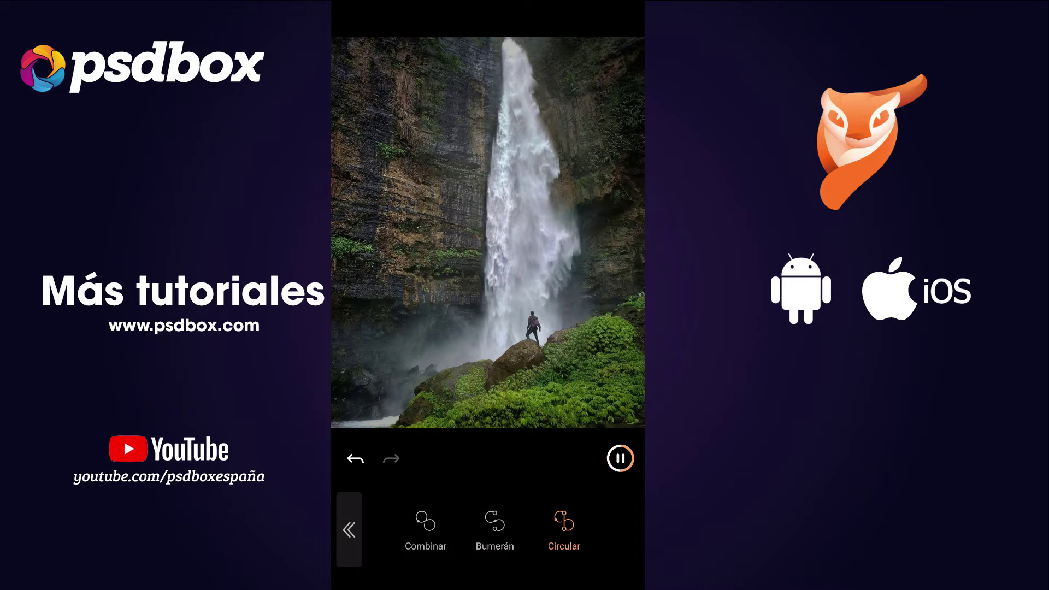
{"action": "left_click", "coordinate": [425, 527]}
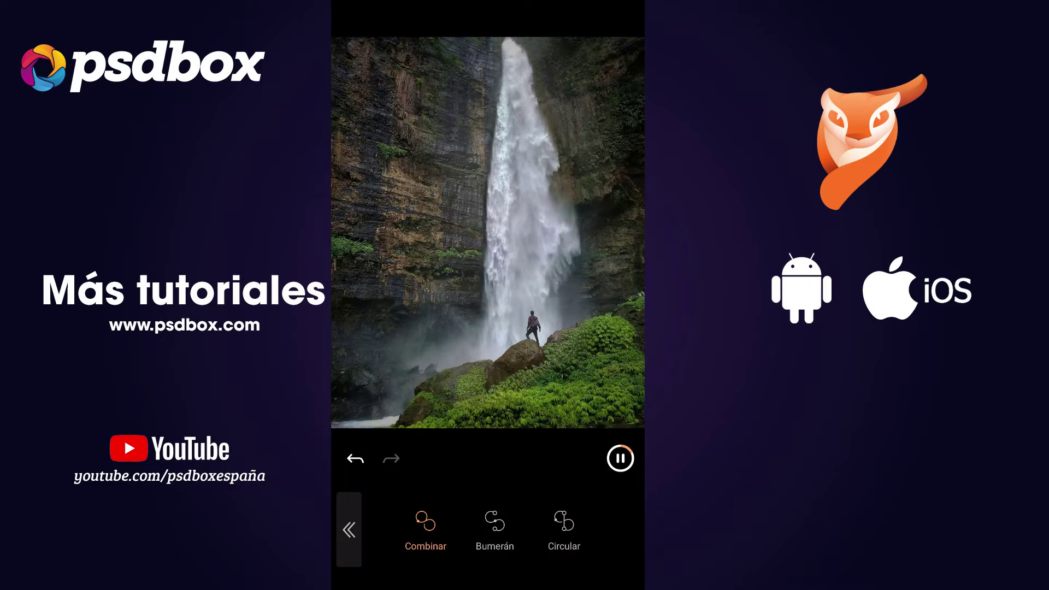
{"action": "left_click", "coordinate": [349, 530]}
{"action": "left_click", "coordinate": [349, 530]}
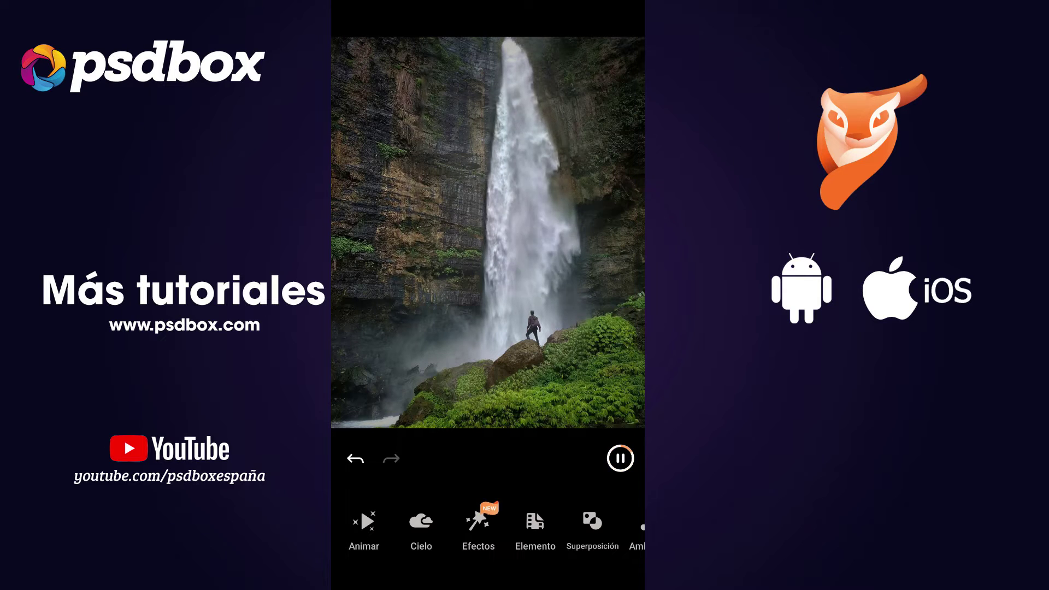
Draw test arrows at the waterfall base and ferns, then erase all three motion arrows.
{"action": "left_click", "coordinate": [364, 527]}
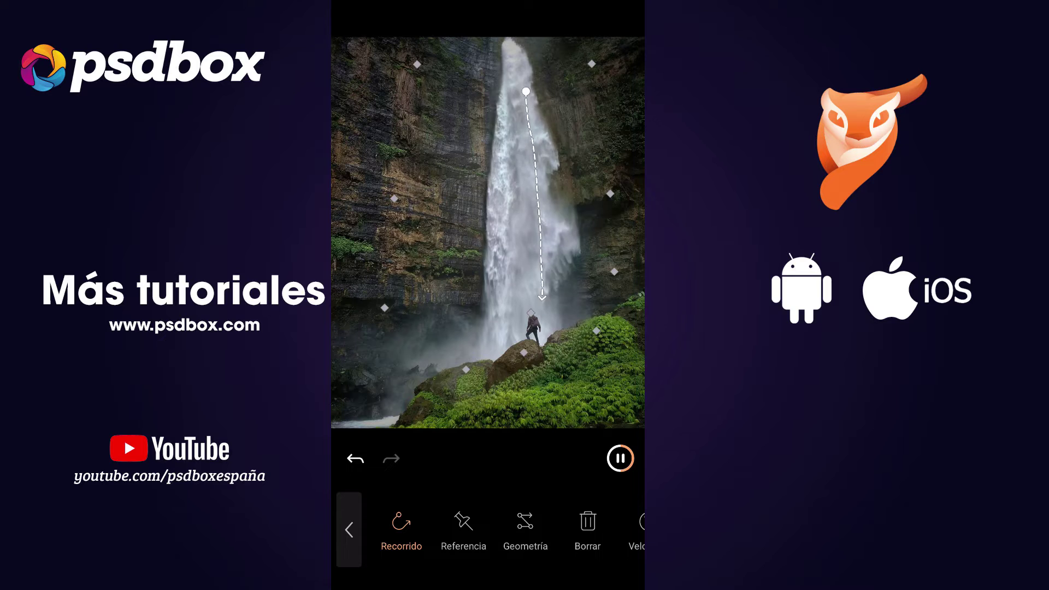
{"action": "left_click_drag", "start_coordinate": [479, 333], "coordinate": [427, 356]}
{"action": "left_click_drag", "start_coordinate": [577, 314], "coordinate": [616, 329]}
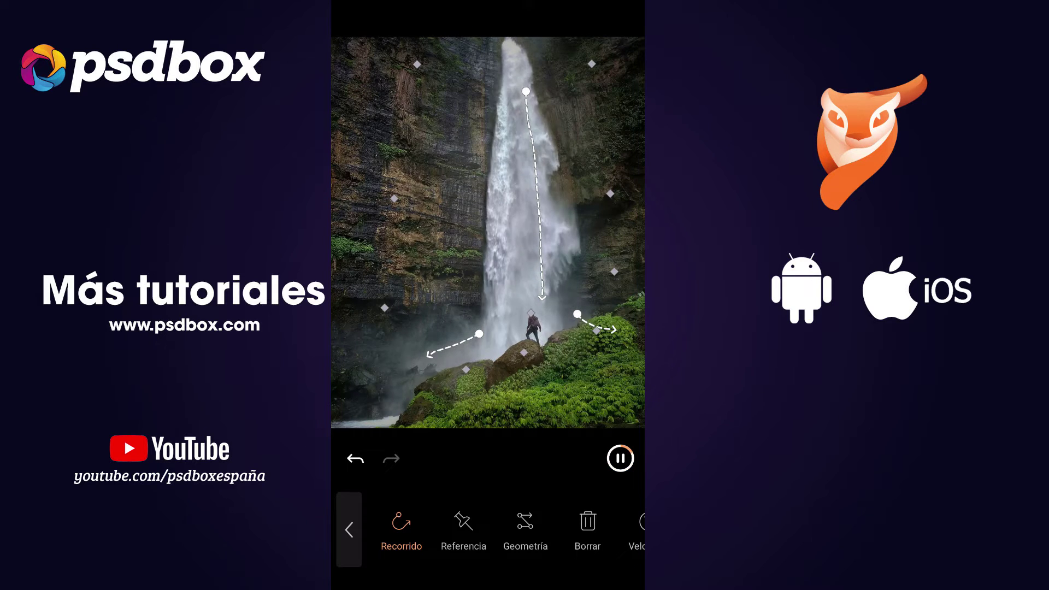
{"action": "left_click", "coordinate": [587, 524]}
{"action": "left_click", "coordinate": [479, 333]}
{"action": "left_click", "coordinate": [532, 191]}
{"action": "left_click", "coordinate": [596, 323]}
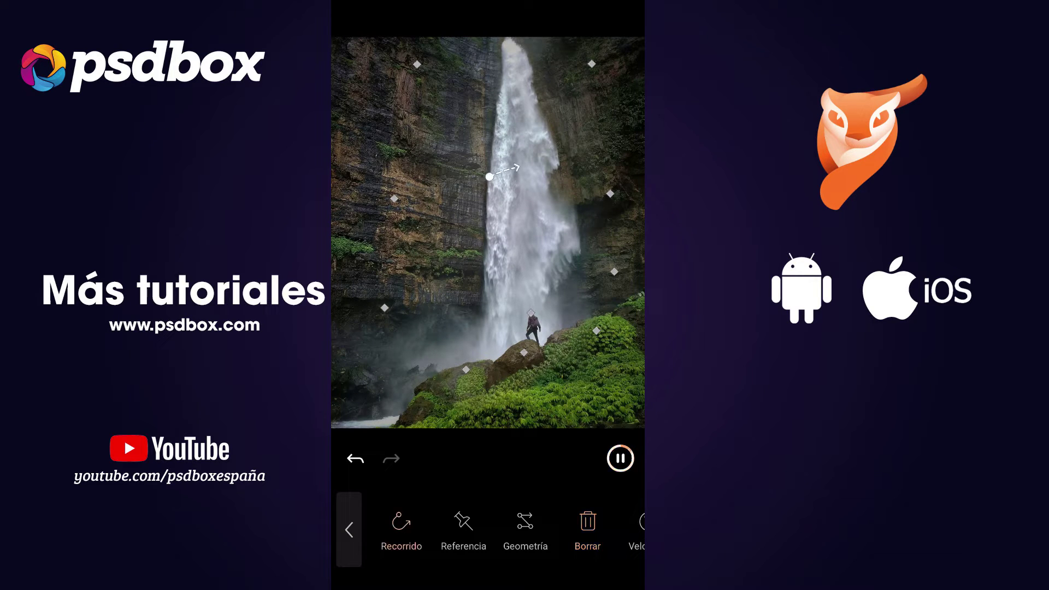
Draw a looping swirl path over the waterfall, then erase it.
{"action": "left_click_drag", "start_coordinate": [518, 168], "coordinate": [476, 236]}
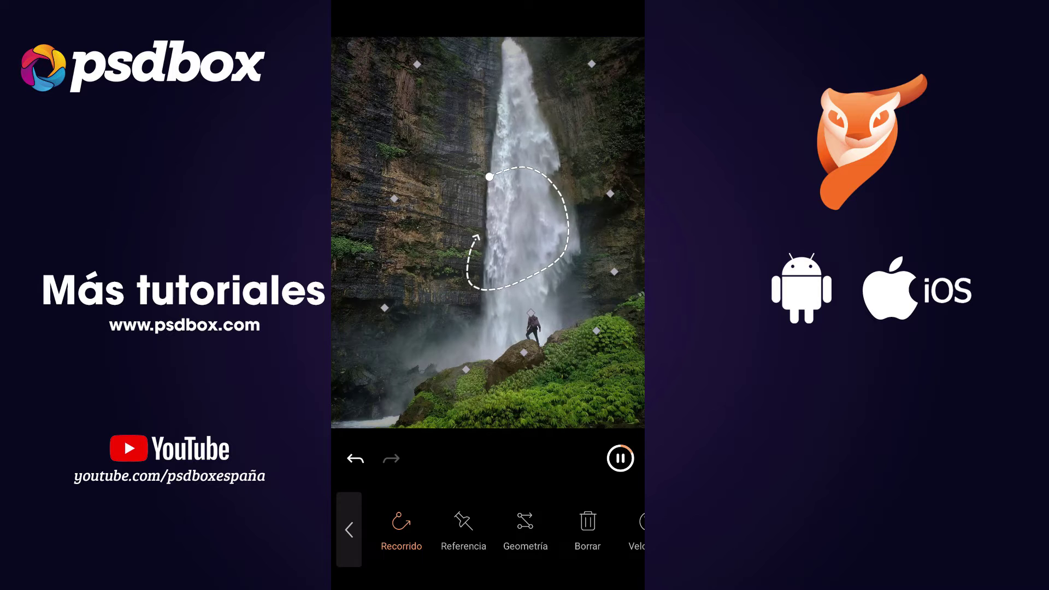
{"action": "left_click", "coordinate": [587, 527]}
{"action": "left_click", "coordinate": [469, 265]}
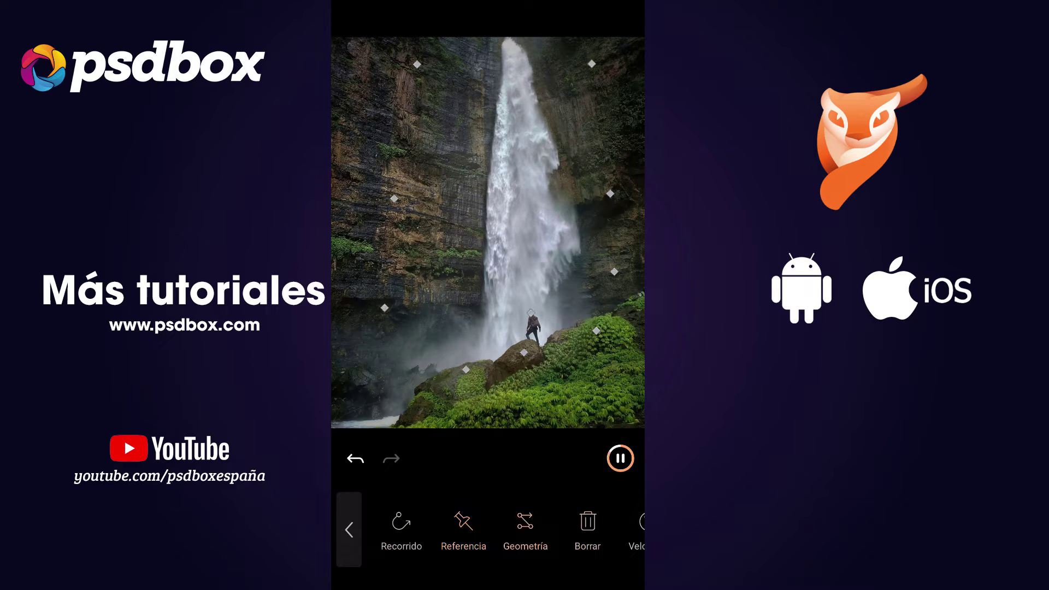
Draw a segmented motion path down the waterfall ending near the hiker.
{"action": "left_click_drag", "start_coordinate": [518, 98], "coordinate": [480, 186]}
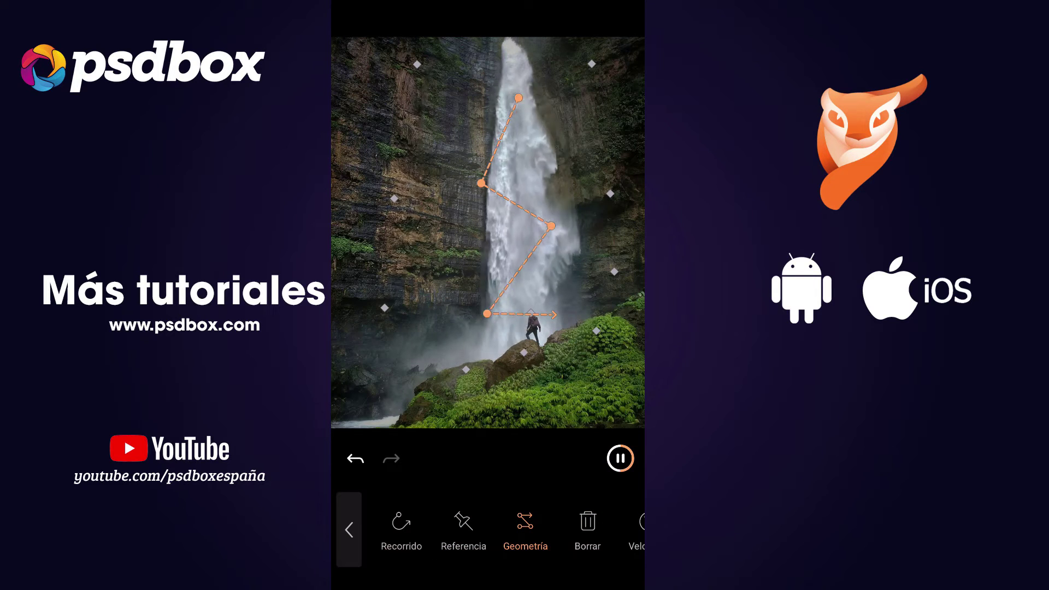
{"action": "left_click_drag", "start_coordinate": [556, 315], "coordinate": [531, 345]}
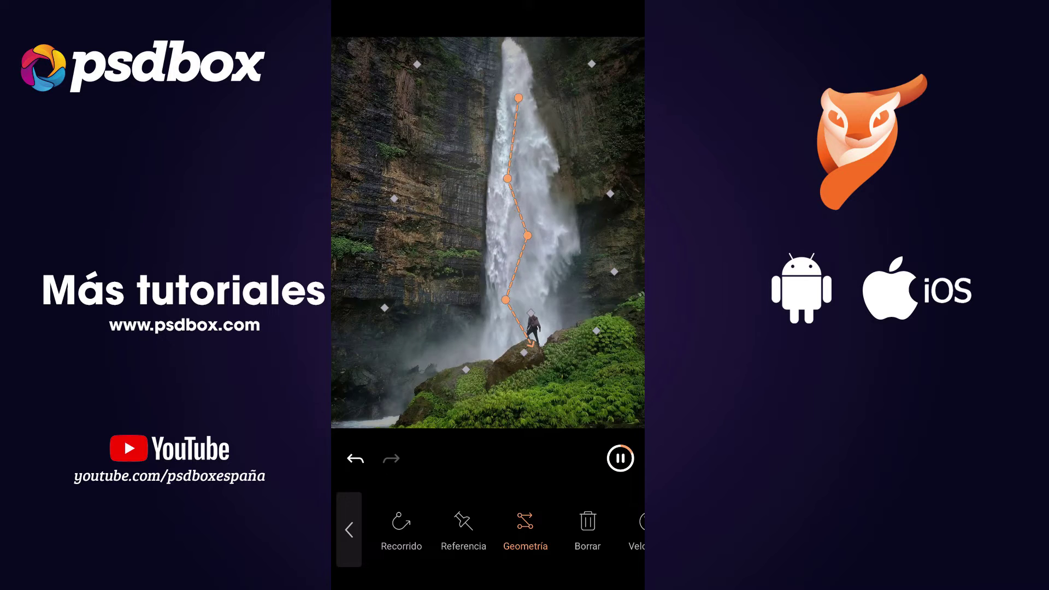
{"action": "left_click", "coordinate": [348, 529]}
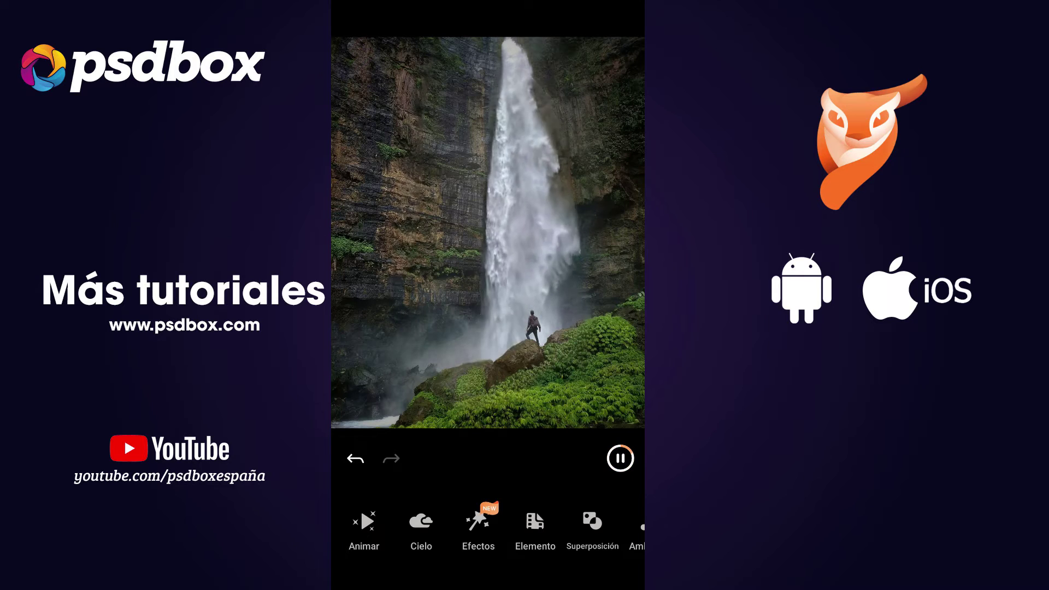
Erase the anchor point on the green slope.
{"action": "left_click", "coordinate": [363, 527]}
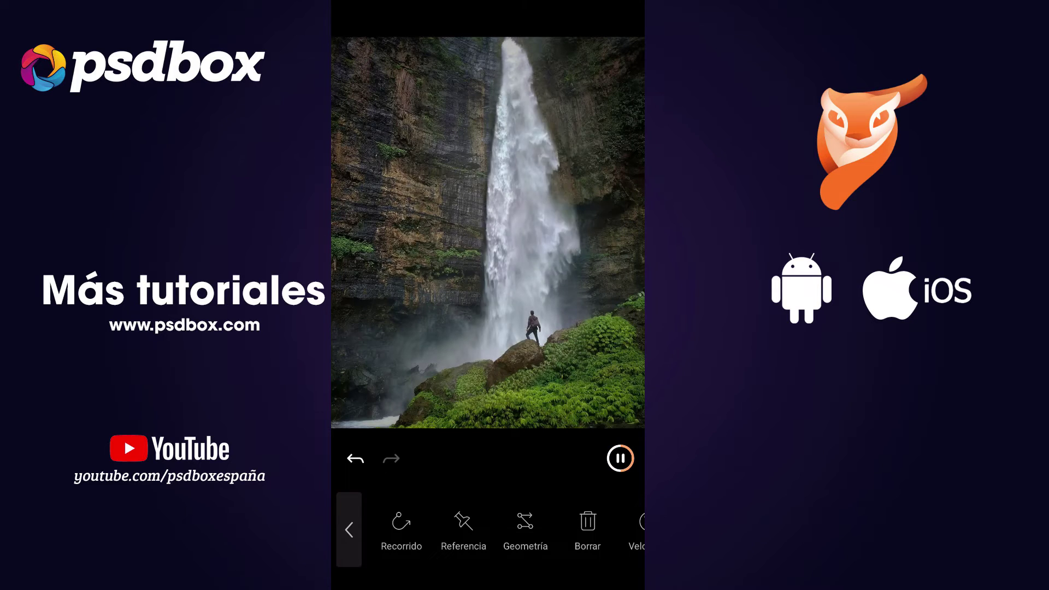
{"action": "left_click", "coordinate": [525, 527]}
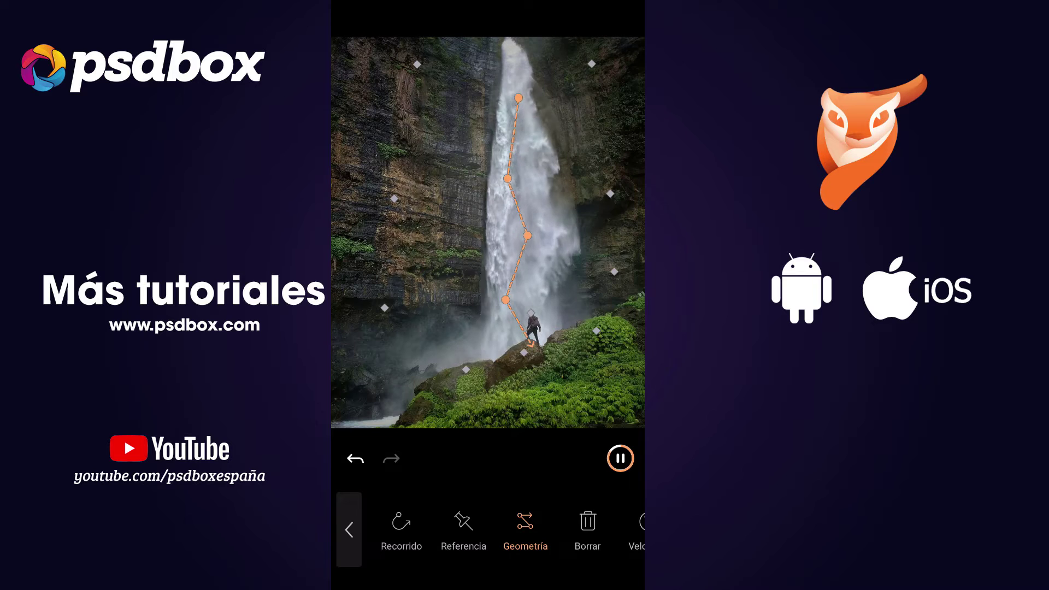
{"action": "left_click", "coordinate": [587, 527]}
{"action": "left_click", "coordinate": [597, 331]}
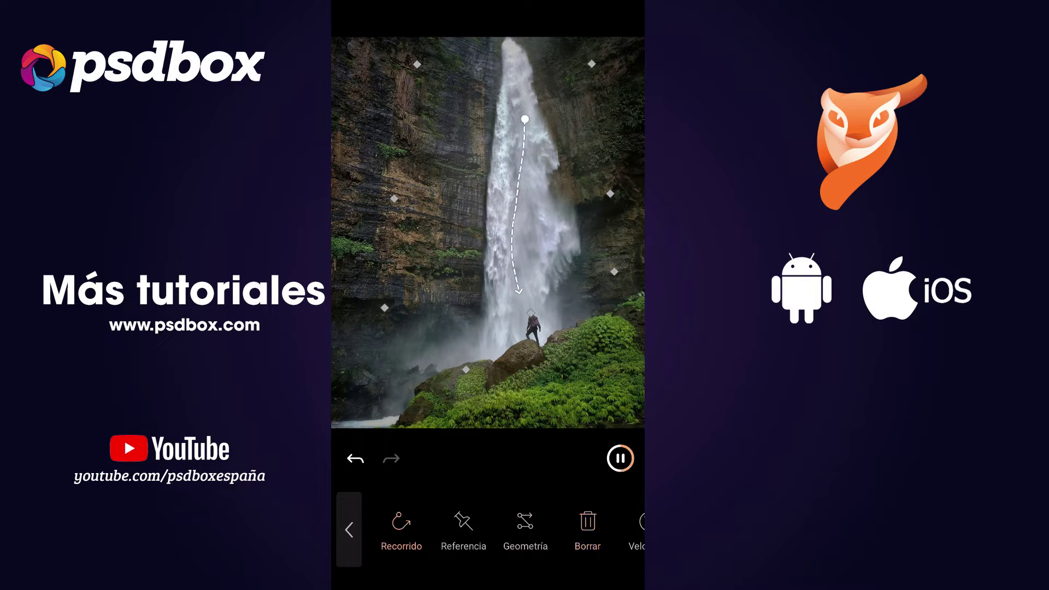
{"action": "left_click", "coordinate": [349, 529]}
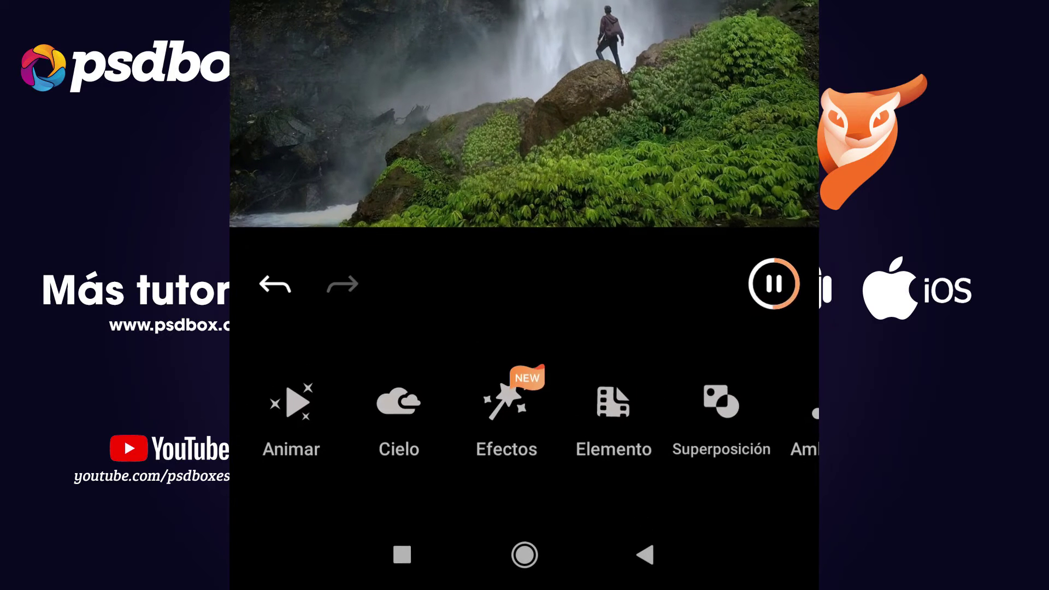
Apply the ES03 sparkle particle effect and lower its intensity.
{"action": "left_click", "coordinate": [506, 415]}
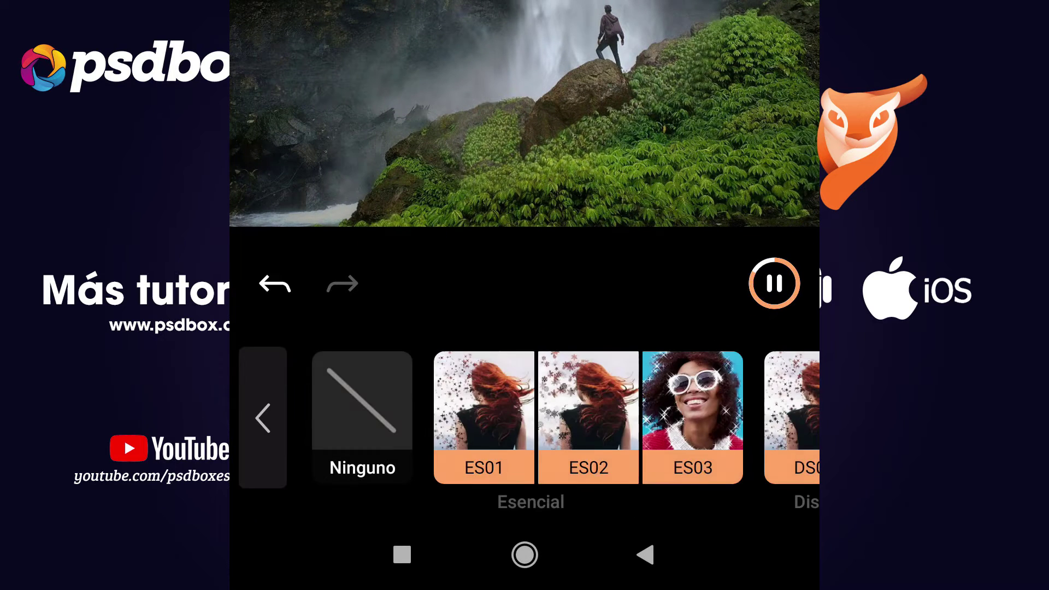
{"action": "left_click_drag", "start_coordinate": [683, 418], "coordinate": [388, 418]}
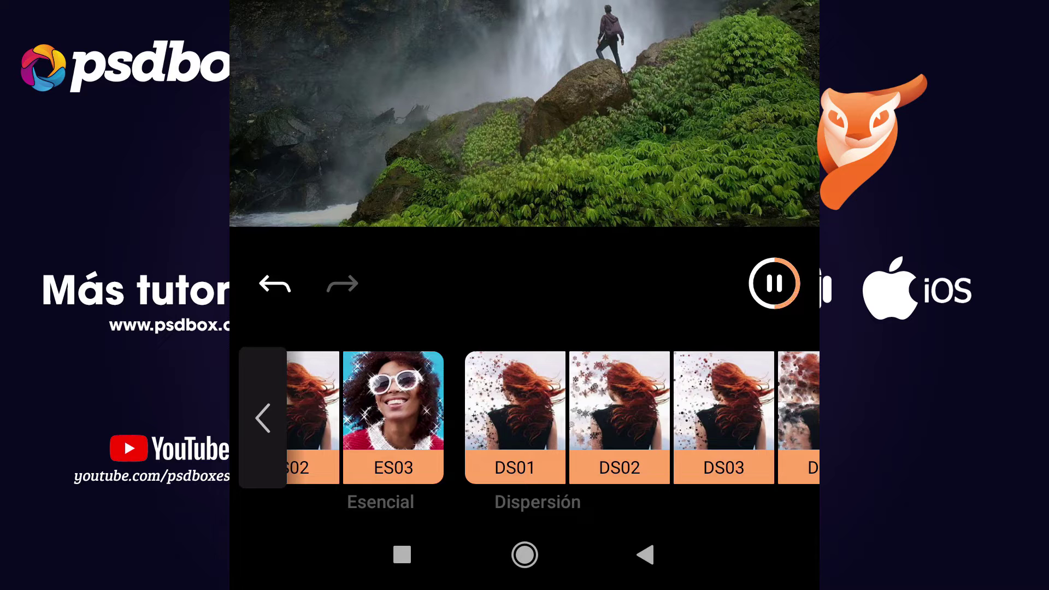
{"action": "mouse_move", "coordinate": [699, 418]}
{"action": "left_mouse_down"}
{"action": "mouse_move", "coordinate": [383, 418]}
{"action": "mouse_move", "coordinate": [710, 418]}
{"action": "left_mouse_up"}
{"action": "left_click", "coordinate": [651, 417]}
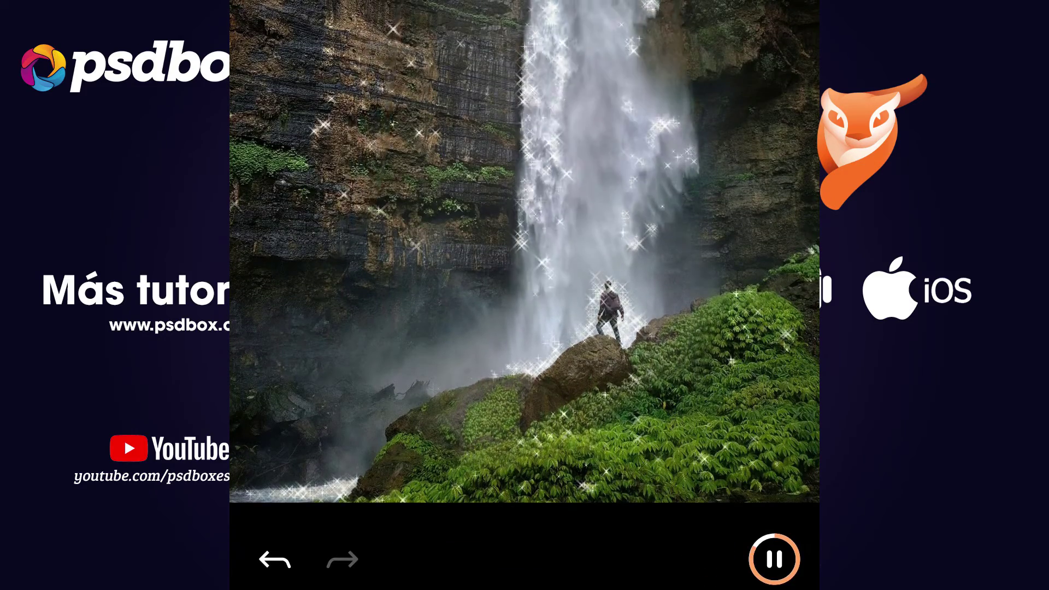
{"action": "mouse_move", "coordinate": [563, 560]}
{"action": "left_mouse_down"}
{"action": "mouse_move", "coordinate": [578, 560]}
{"action": "mouse_move", "coordinate": [415, 560]}
{"action": "mouse_move", "coordinate": [653, 560]}
{"action": "mouse_move", "coordinate": [407, 560]}
{"action": "mouse_move", "coordinate": [524, 555]}
{"action": "left_mouse_up"}
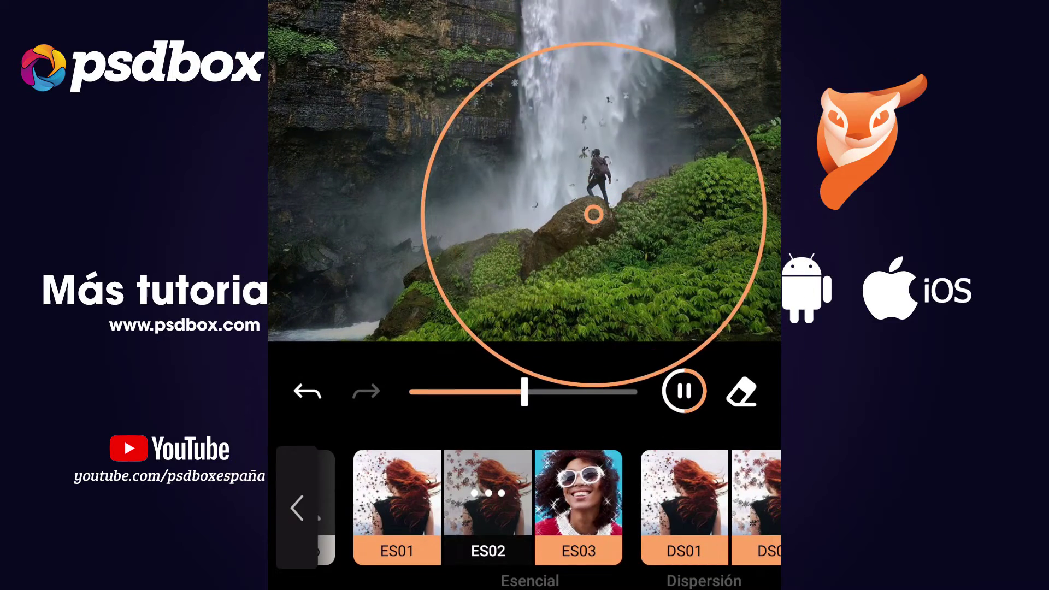
Center a smaller ES01 effect on the hiker with full intensity and maximum particle density.
{"action": "left_click_drag", "start_coordinate": [593, 214], "coordinate": [478, 91]}
{"action": "left_click_drag", "start_coordinate": [398, 508], "coordinate": [491, 508]}
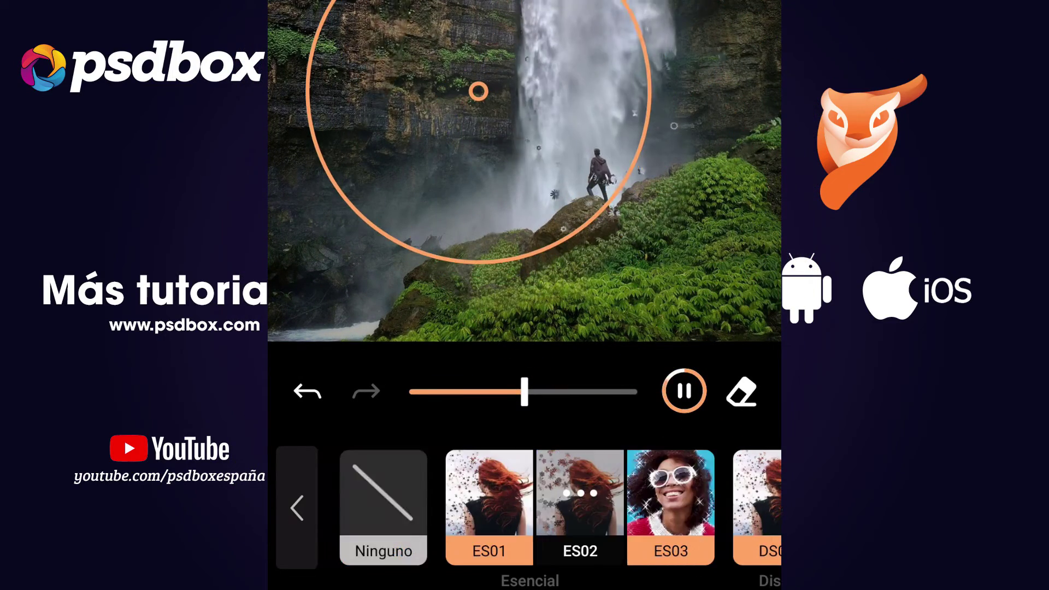
{"action": "left_click", "coordinate": [488, 508]}
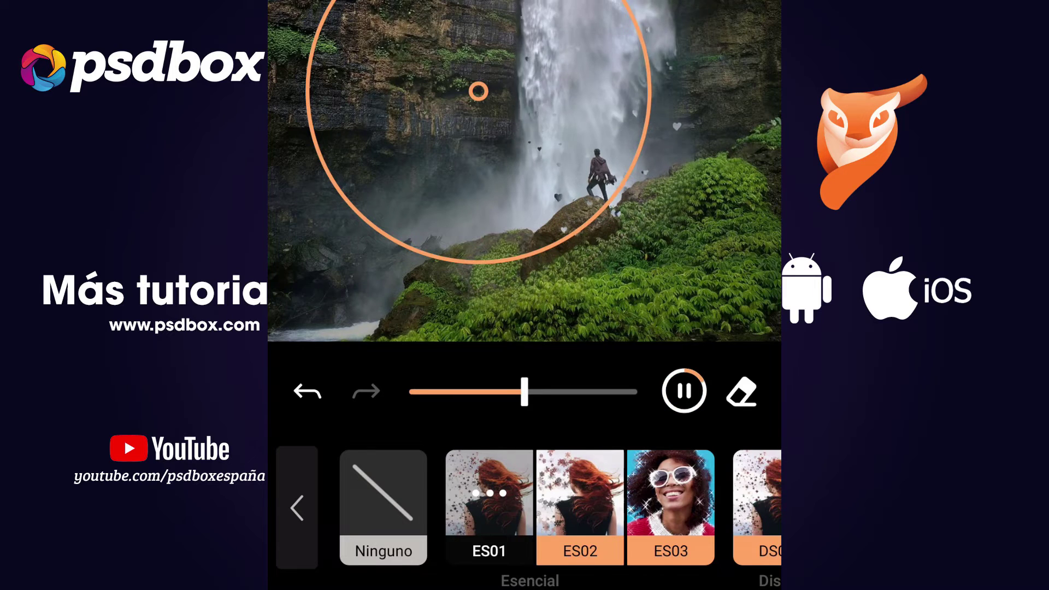
{"action": "mouse_move", "coordinate": [595, 196]}
{"action": "left_mouse_down"}
{"action": "mouse_move", "coordinate": [596, 162]}
{"action": "mouse_move", "coordinate": [526, 96]}
{"action": "mouse_move", "coordinate": [543, 84]}
{"action": "mouse_move", "coordinate": [569, 114]}
{"action": "left_mouse_up"}
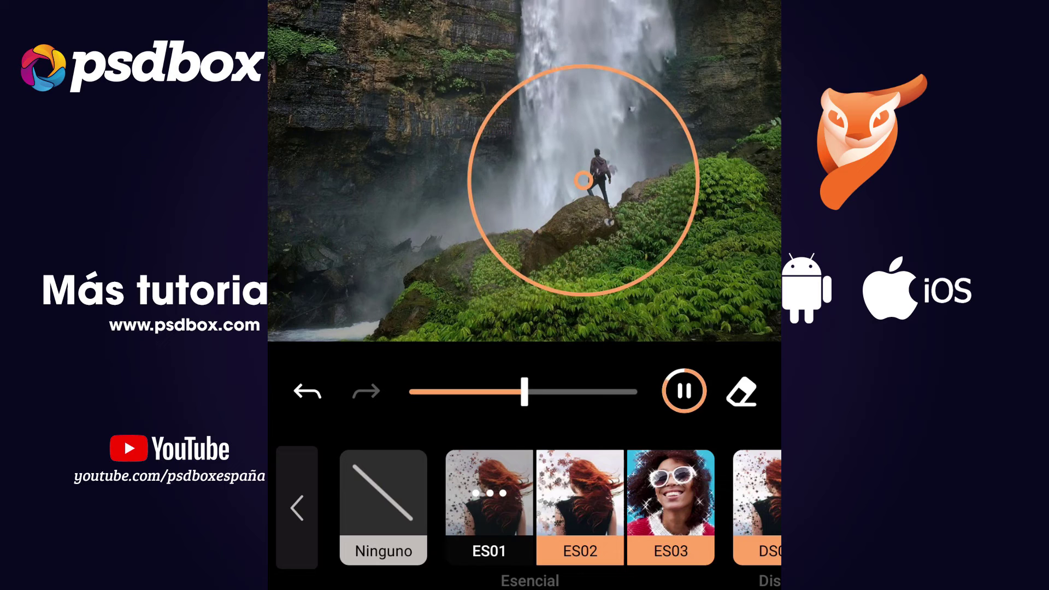
{"action": "left_click_drag", "start_coordinate": [524, 391], "coordinate": [637, 391]}
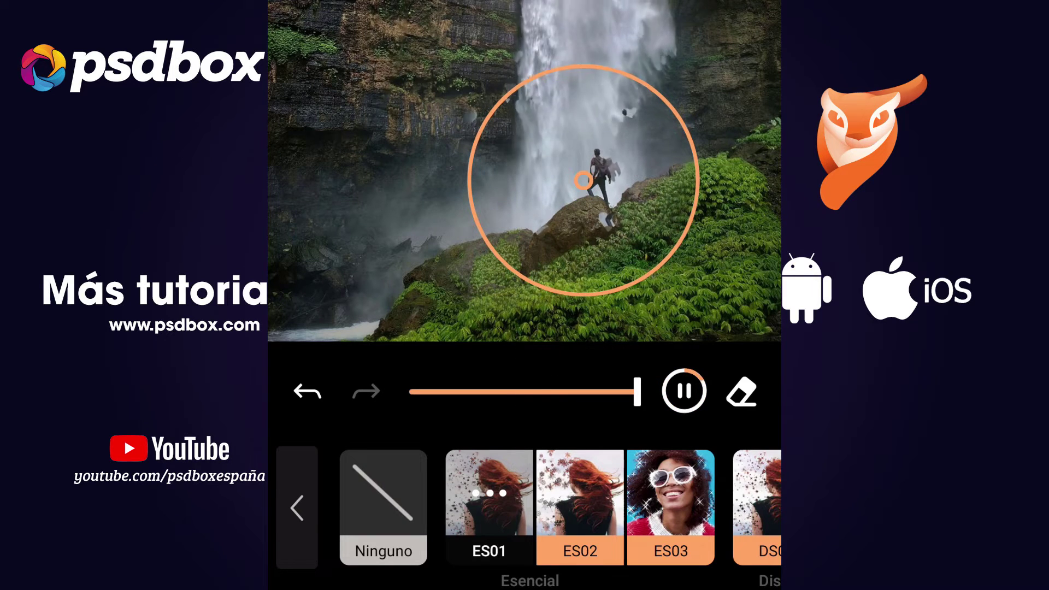
{"action": "left_click", "coordinate": [488, 493]}
{"action": "left_click", "coordinate": [648, 508]}
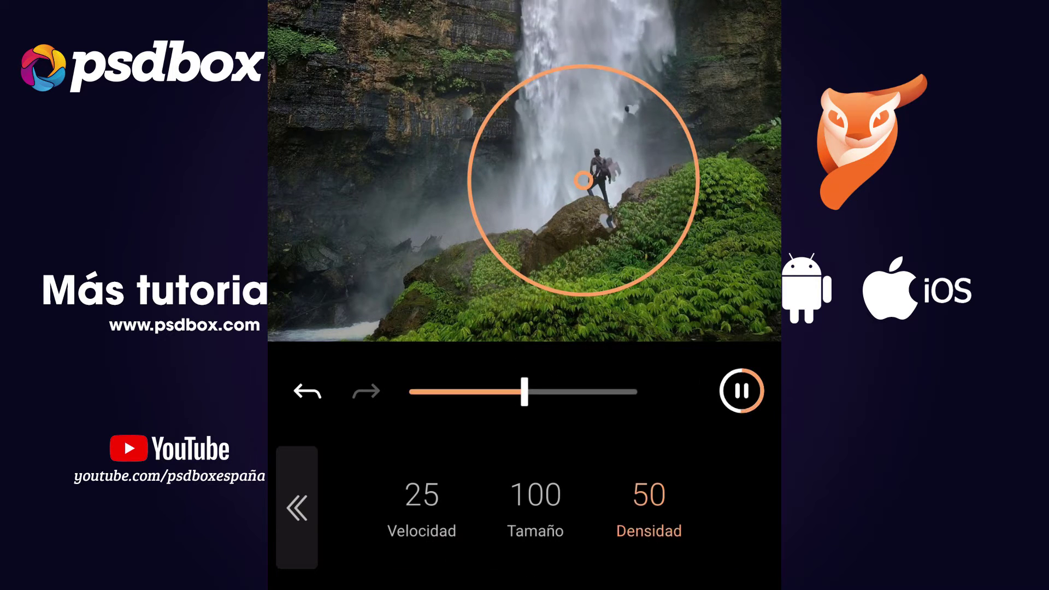
{"action": "left_click_drag", "start_coordinate": [525, 392], "coordinate": [637, 392]}
{"action": "left_click", "coordinate": [296, 508]}
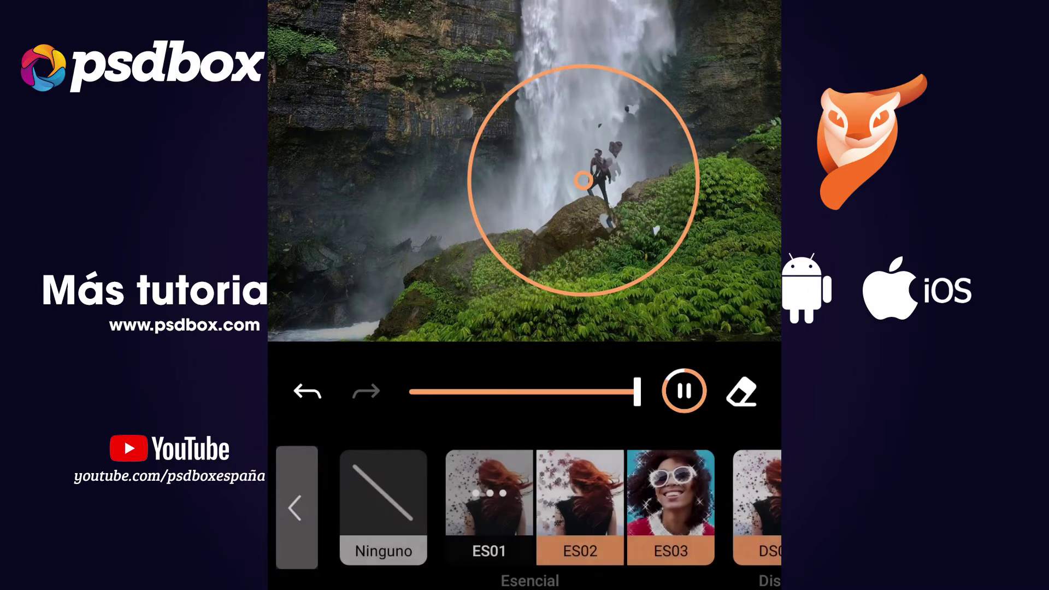
Try dispersion effects DS03, DS09, DS08, DS11, then apply DS10 repositioned on the cliff.
{"action": "left_click_drag", "start_coordinate": [710, 508], "coordinate": [383, 508]}
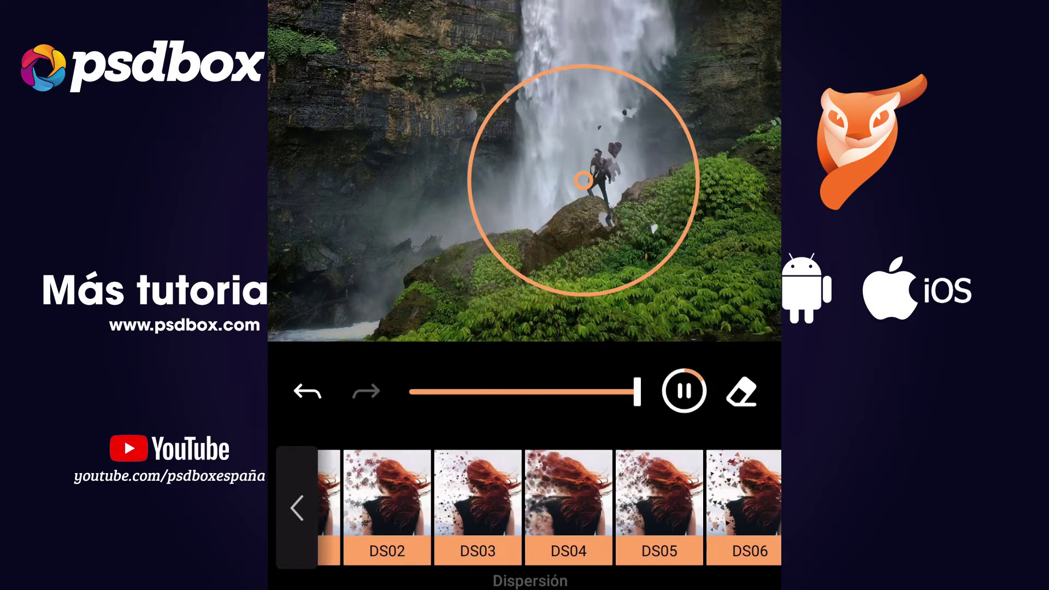
{"action": "left_click", "coordinate": [477, 492]}
{"action": "left_click_drag", "start_coordinate": [710, 508], "coordinate": [327, 508]}
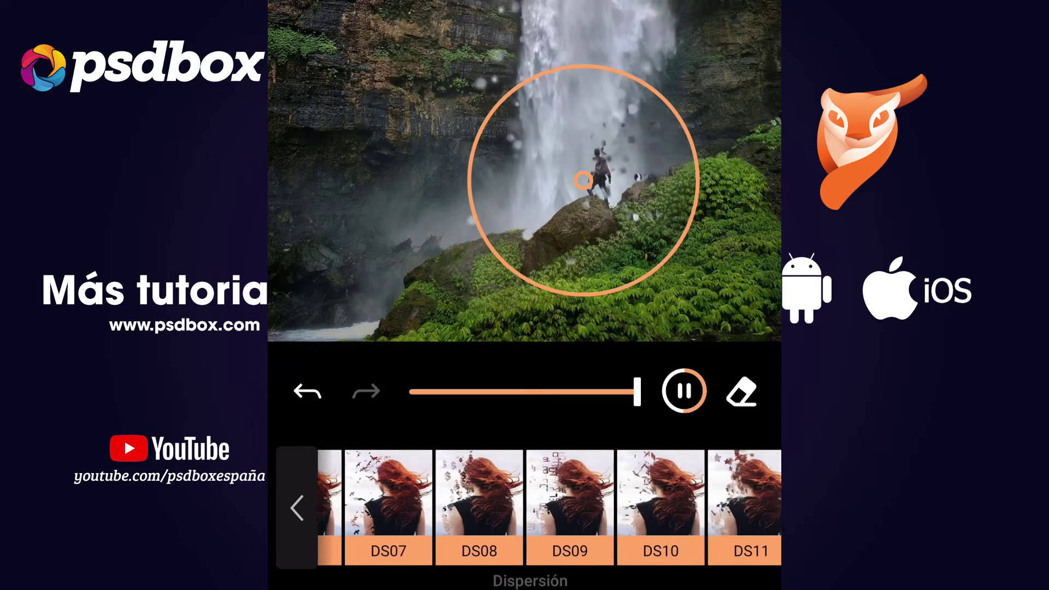
{"action": "left_click", "coordinate": [572, 493]}
{"action": "left_click", "coordinate": [481, 492]}
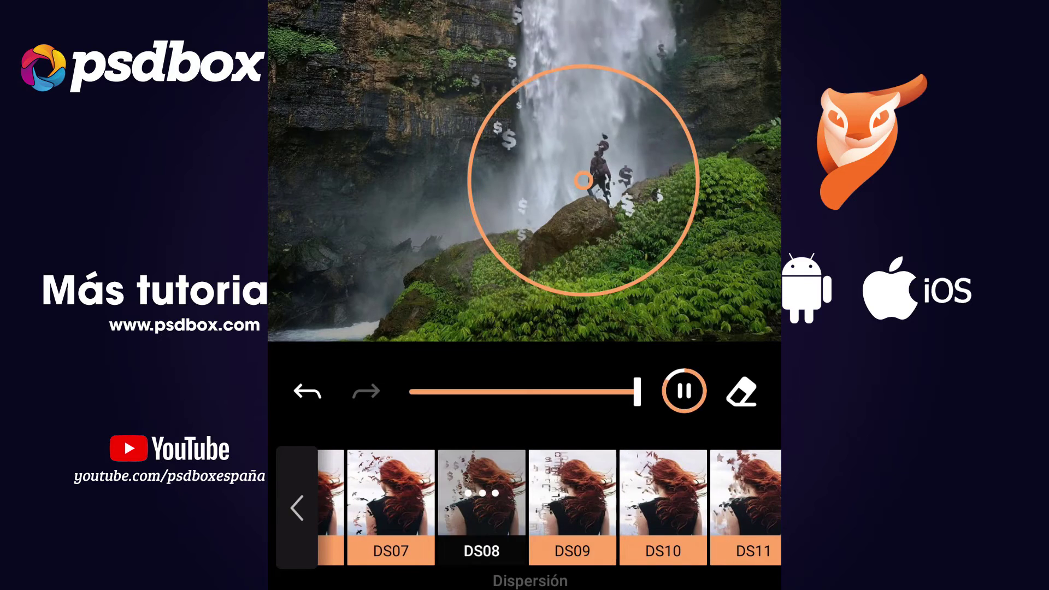
{"action": "left_click_drag", "start_coordinate": [710, 508], "coordinate": [509, 508]}
{"action": "left_click", "coordinate": [553, 492]}
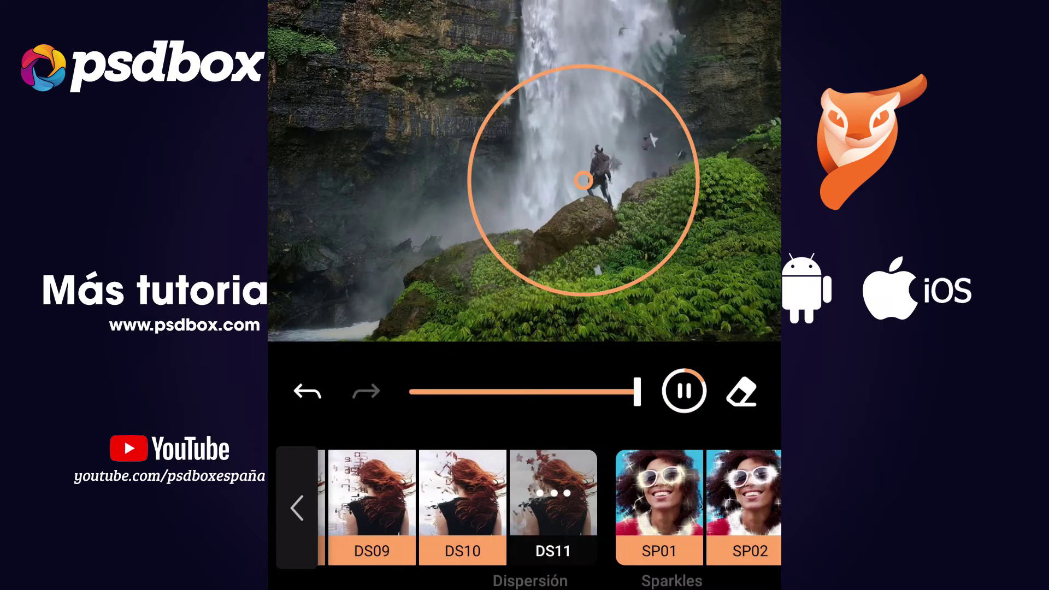
{"action": "left_click", "coordinate": [462, 493]}
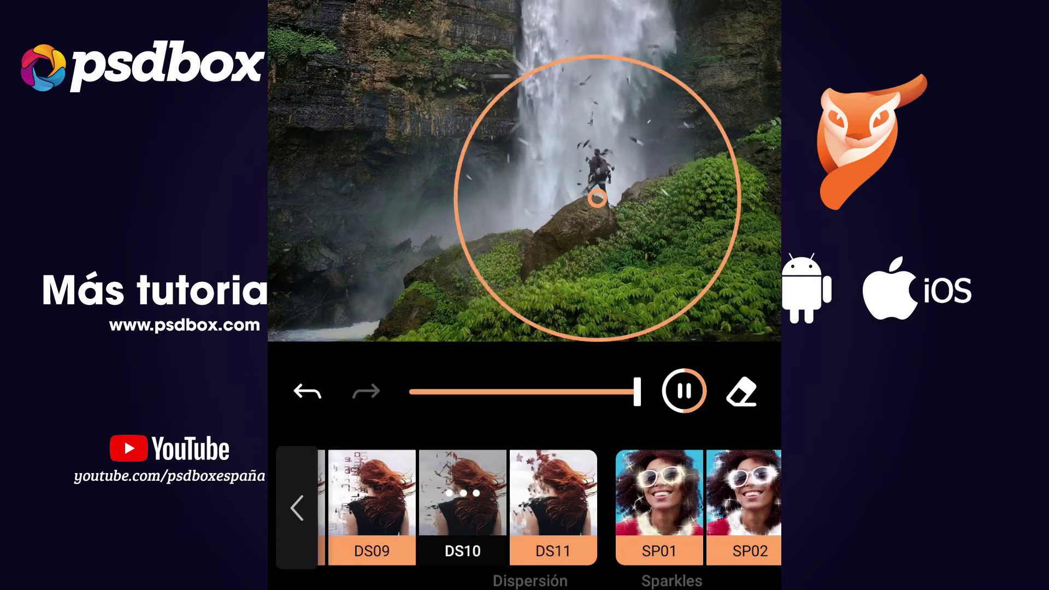
{"action": "mouse_move", "coordinate": [604, 197]}
{"action": "left_mouse_down"}
{"action": "mouse_move", "coordinate": [600, 164]}
{"action": "mouse_move", "coordinate": [454, 116]}
{"action": "mouse_move", "coordinate": [616, 211]}
{"action": "mouse_move", "coordinate": [596, 161]}
{"action": "mouse_move", "coordinate": [609, 183]}
{"action": "mouse_move", "coordinate": [601, 169]}
{"action": "left_mouse_up"}
{"action": "left_click", "coordinate": [296, 508]}
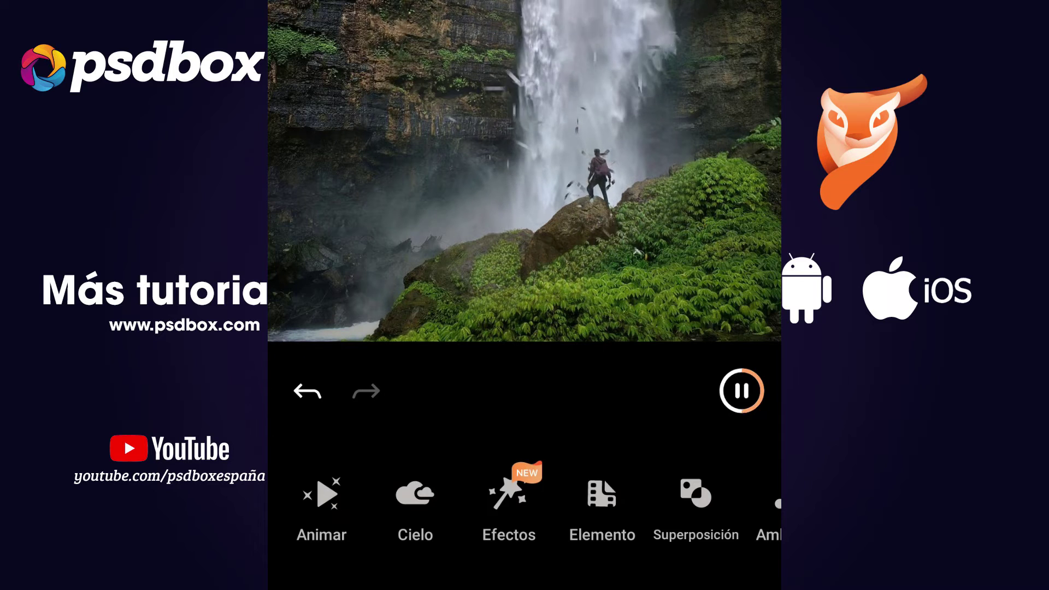
Open the photo of the man beside the white Jeep as a new project.
{"action": "left_click", "coordinate": [602, 500]}
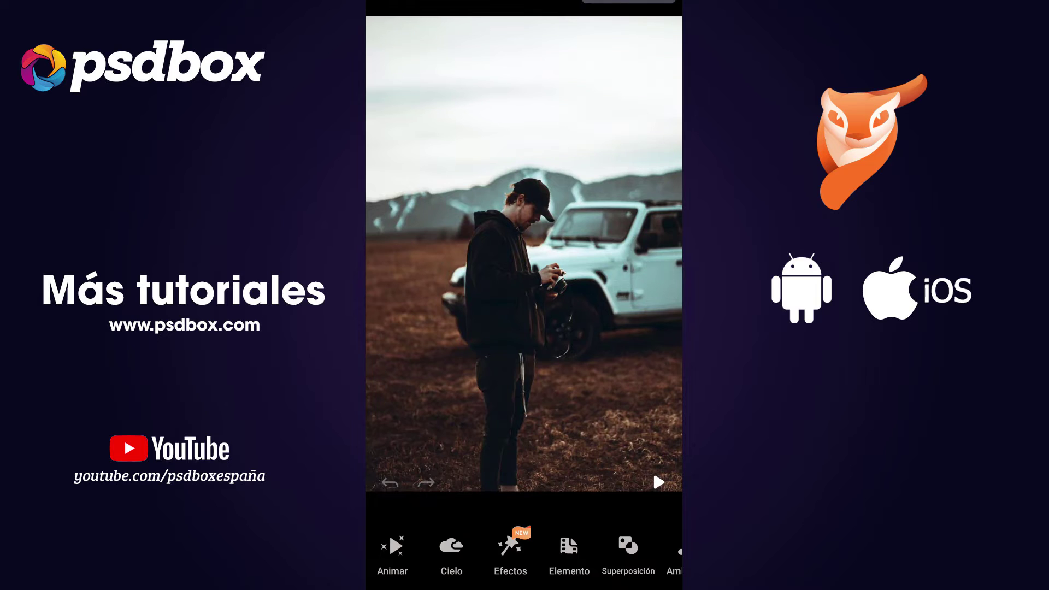
Apply the stormy SNV02 sky with horizon 69 and opacity 46, then preview the animation.
{"action": "left_click", "coordinate": [451, 551]}
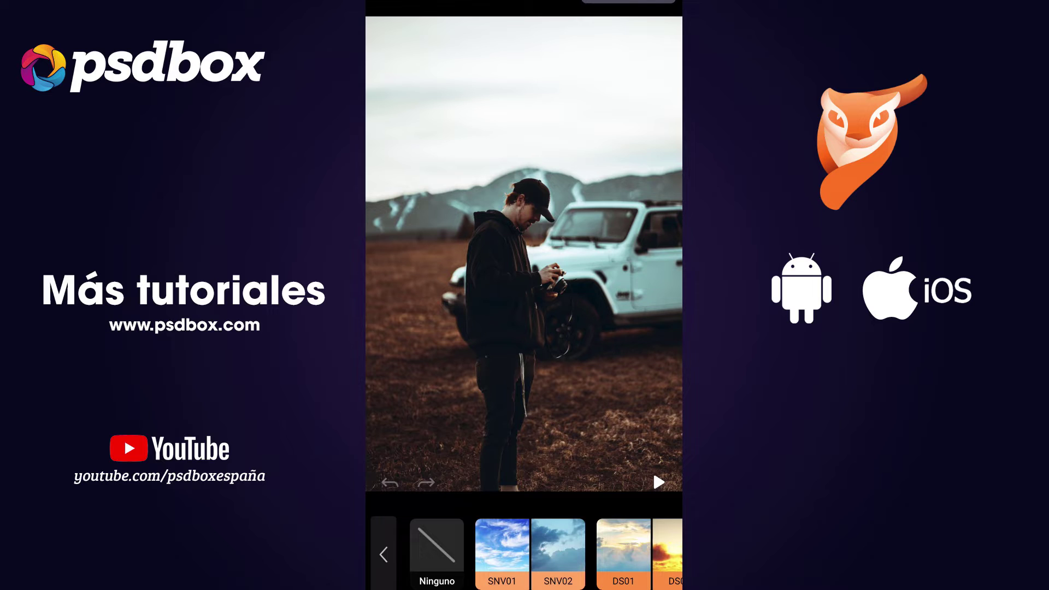
{"action": "left_click", "coordinate": [502, 545]}
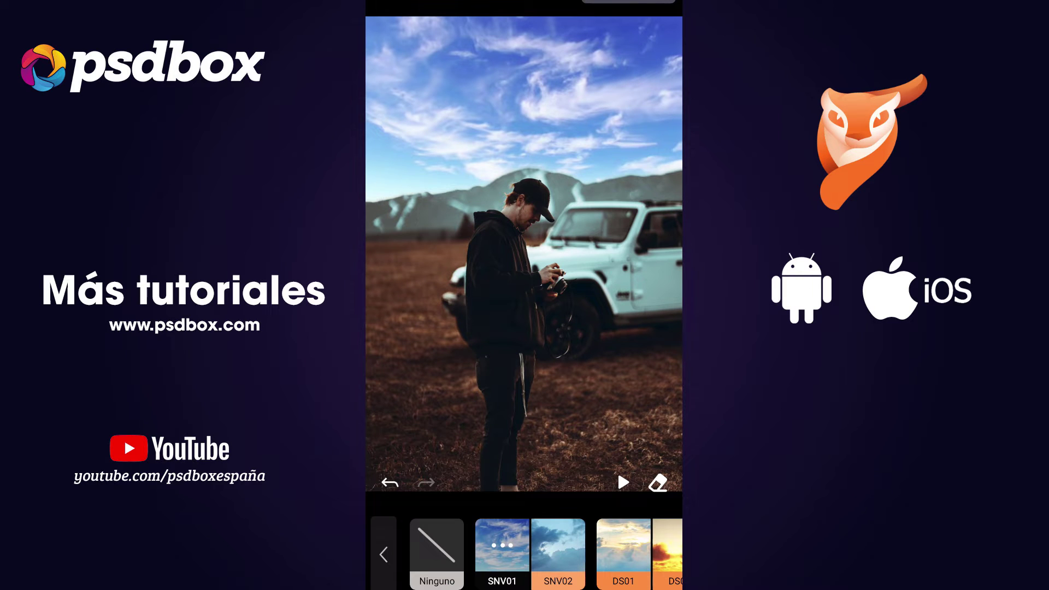
{"action": "left_click", "coordinate": [558, 545]}
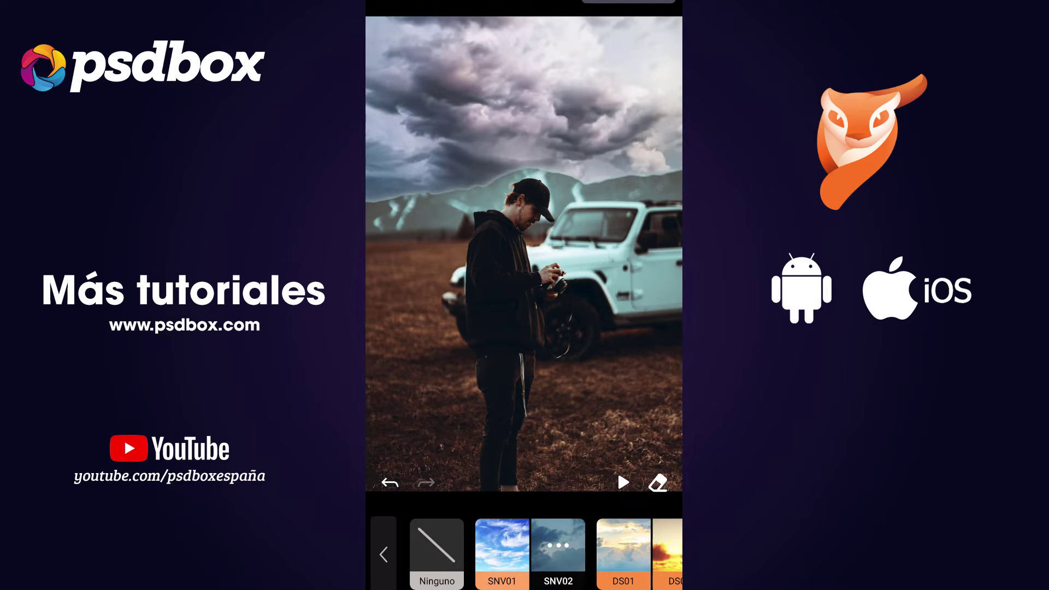
{"action": "left_click", "coordinate": [558, 545]}
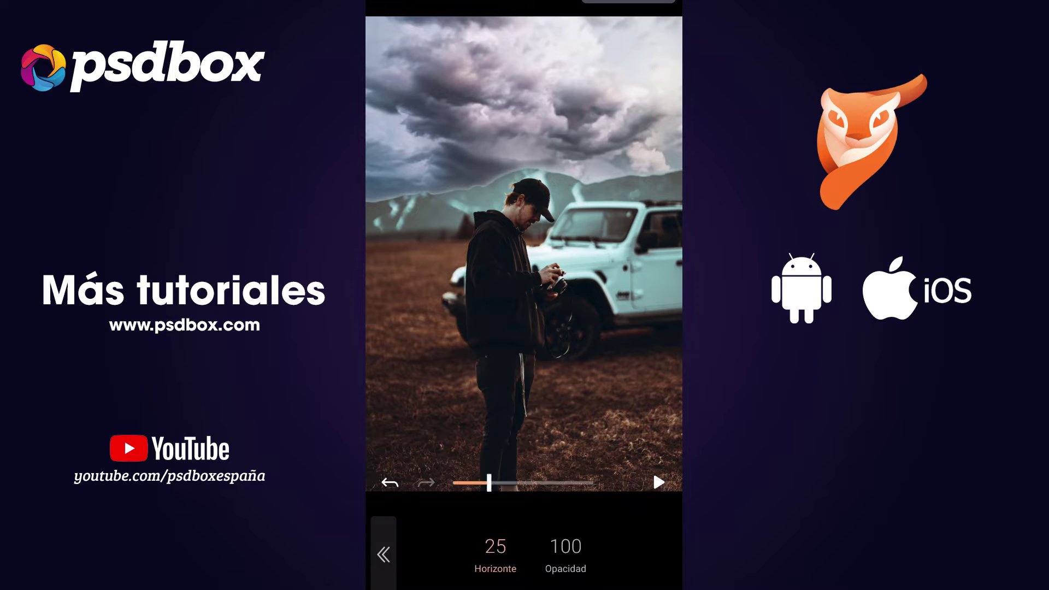
{"action": "mouse_move", "coordinate": [489, 483]}
{"action": "left_mouse_down"}
{"action": "mouse_move", "coordinate": [591, 482]}
{"action": "mouse_move", "coordinate": [489, 483]}
{"action": "mouse_move", "coordinate": [548, 483]}
{"action": "left_mouse_up"}
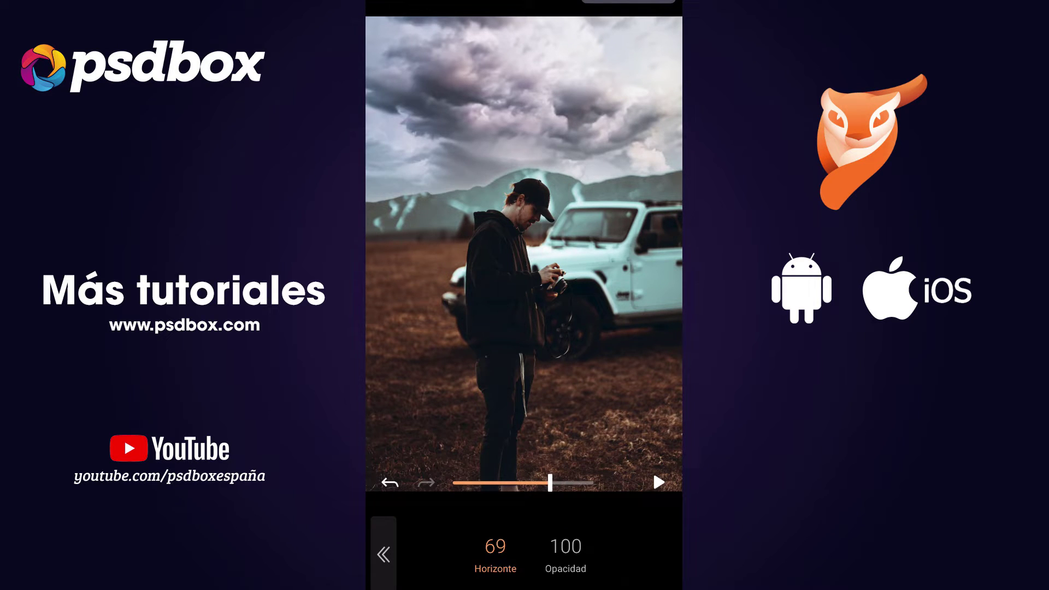
{"action": "left_click", "coordinate": [566, 552]}
{"action": "mouse_move", "coordinate": [592, 483]}
{"action": "left_mouse_down"}
{"action": "mouse_move", "coordinate": [480, 482]}
{"action": "mouse_move", "coordinate": [518, 482]}
{"action": "left_mouse_up"}
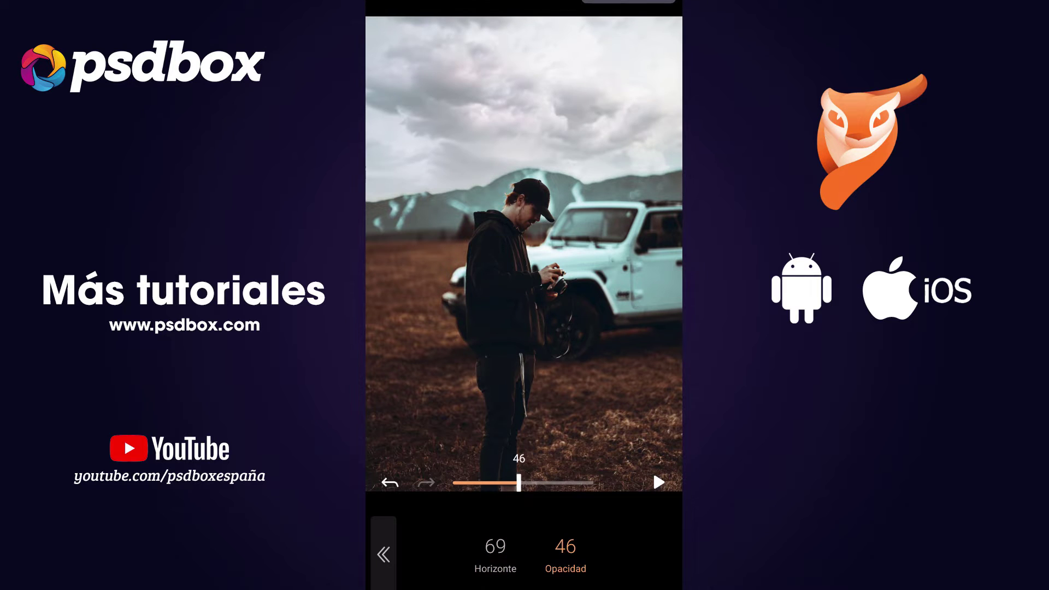
{"action": "left_click", "coordinate": [384, 555]}
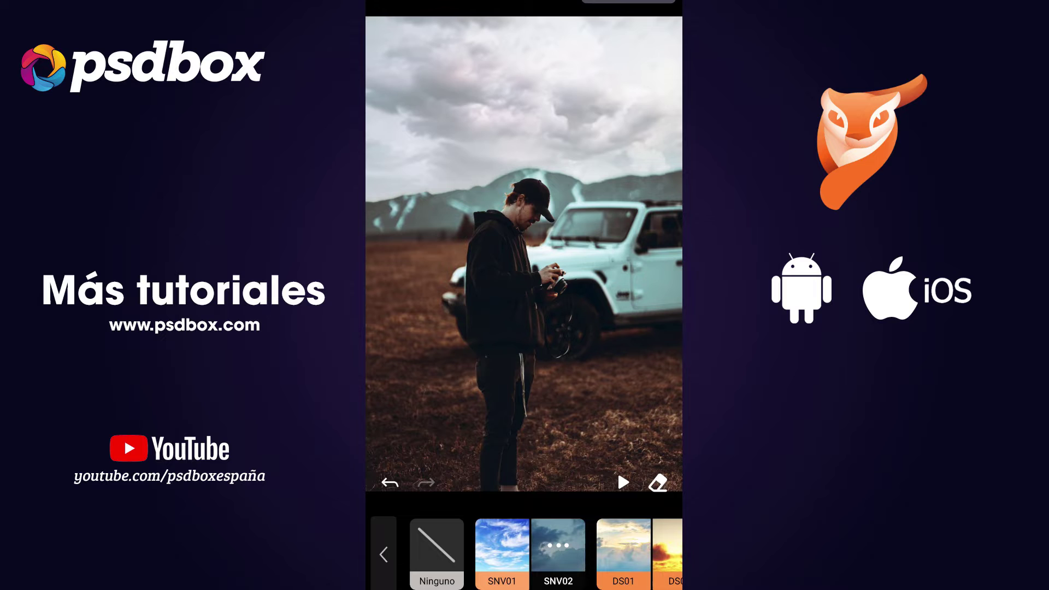
{"action": "left_click", "coordinate": [622, 482]}
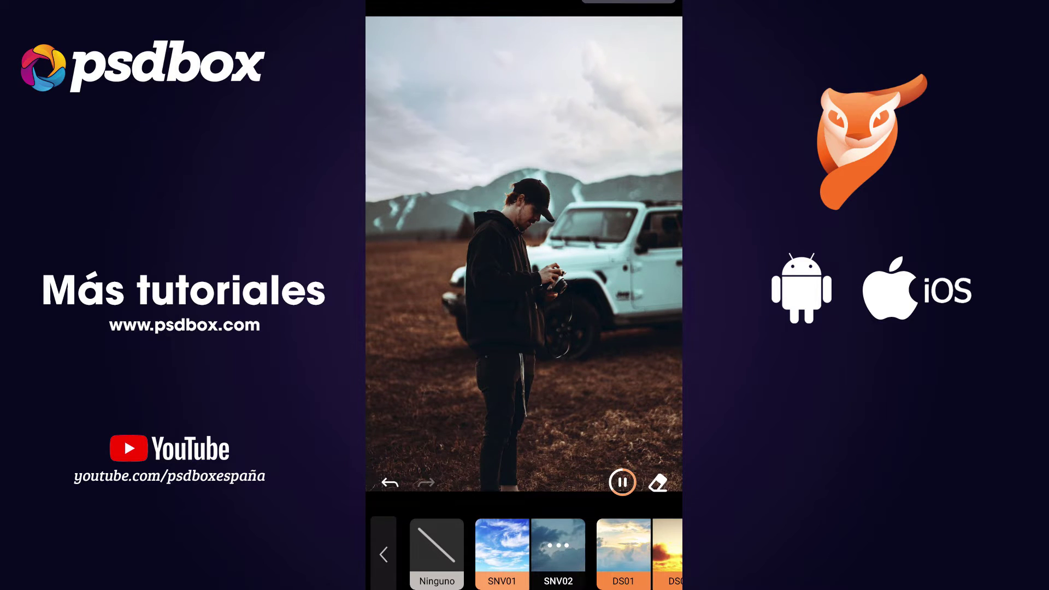
Switch the sky to SNV01 and raise its opacity to 85.
{"action": "left_click", "coordinate": [502, 545]}
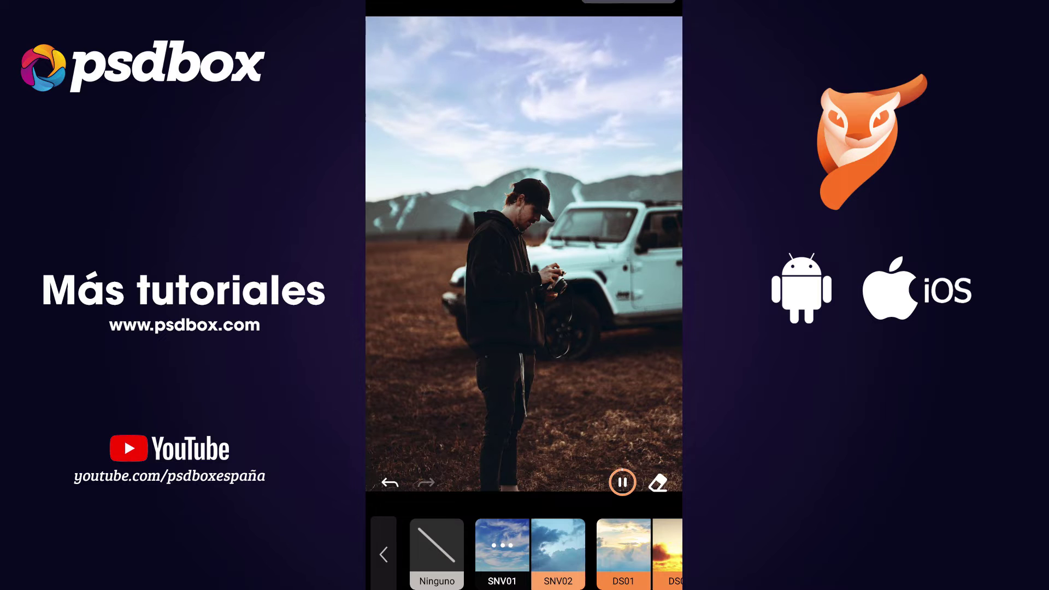
{"action": "left_click", "coordinate": [502, 545]}
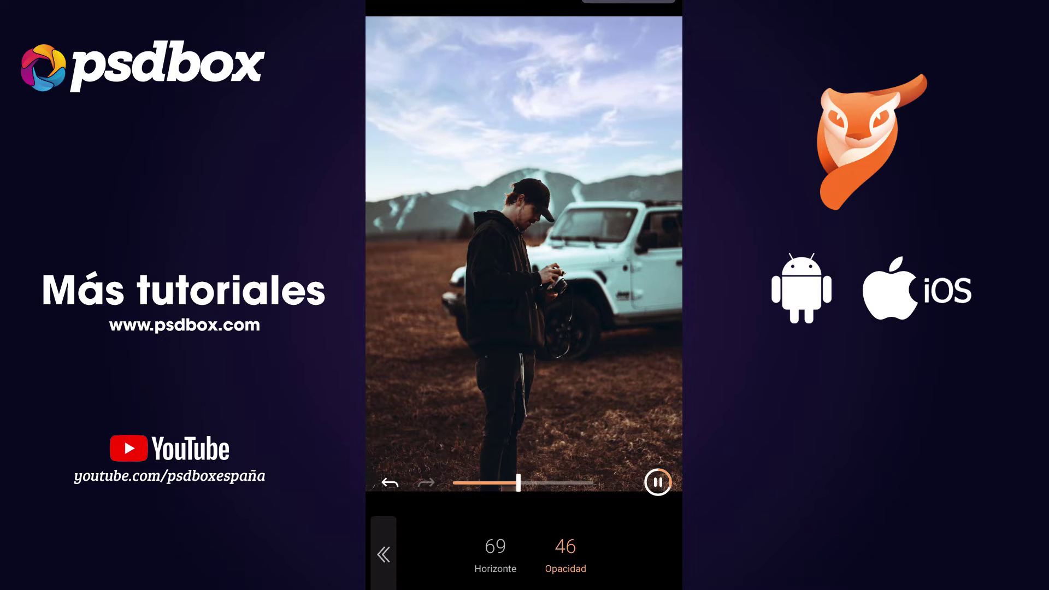
{"action": "left_click_drag", "start_coordinate": [517, 482], "coordinate": [571, 482]}
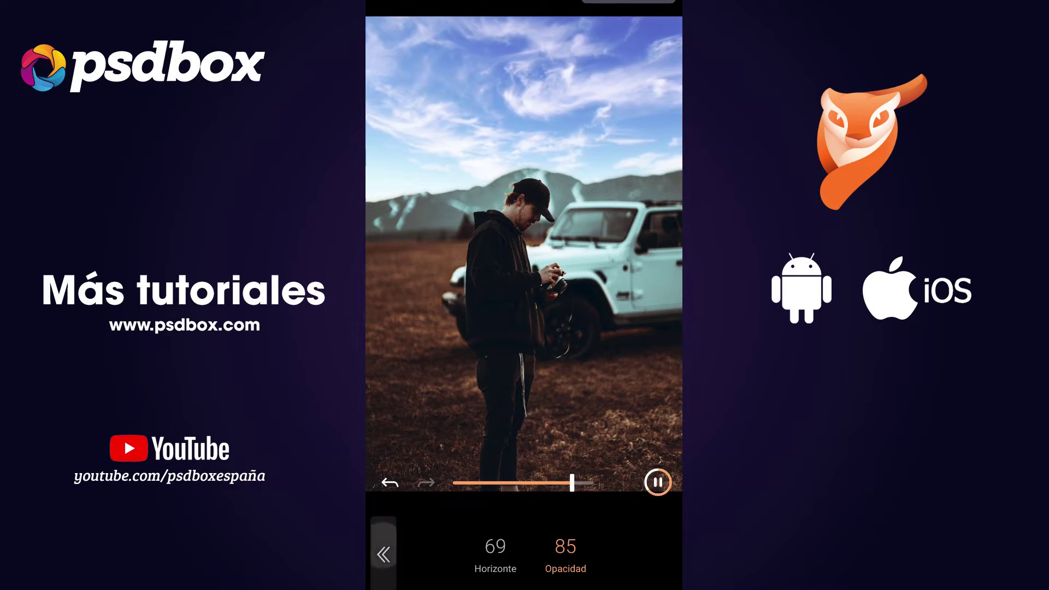
{"action": "left_click", "coordinate": [383, 554]}
Try the SN02 and SN03 skies, then settle on the green DA01 aurora sky.
{"action": "left_click_drag", "start_coordinate": [628, 551], "coordinate": [415, 552]}
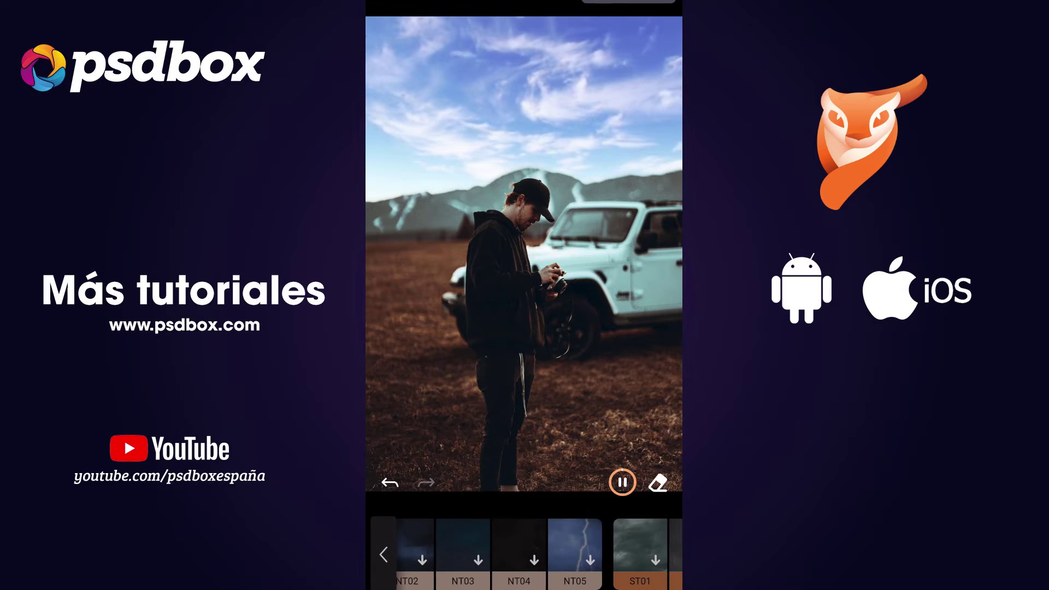
{"action": "left_click_drag", "start_coordinate": [629, 552], "coordinate": [415, 552]}
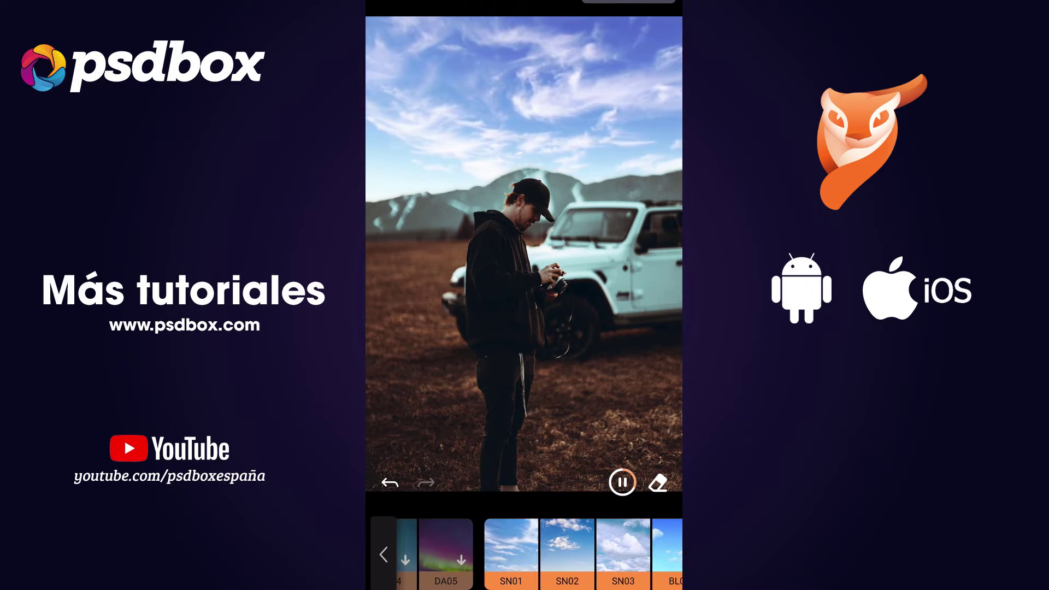
{"action": "left_click_drag", "start_coordinate": [601, 551], "coordinate": [546, 552]}
{"action": "left_click", "coordinate": [513, 546]}
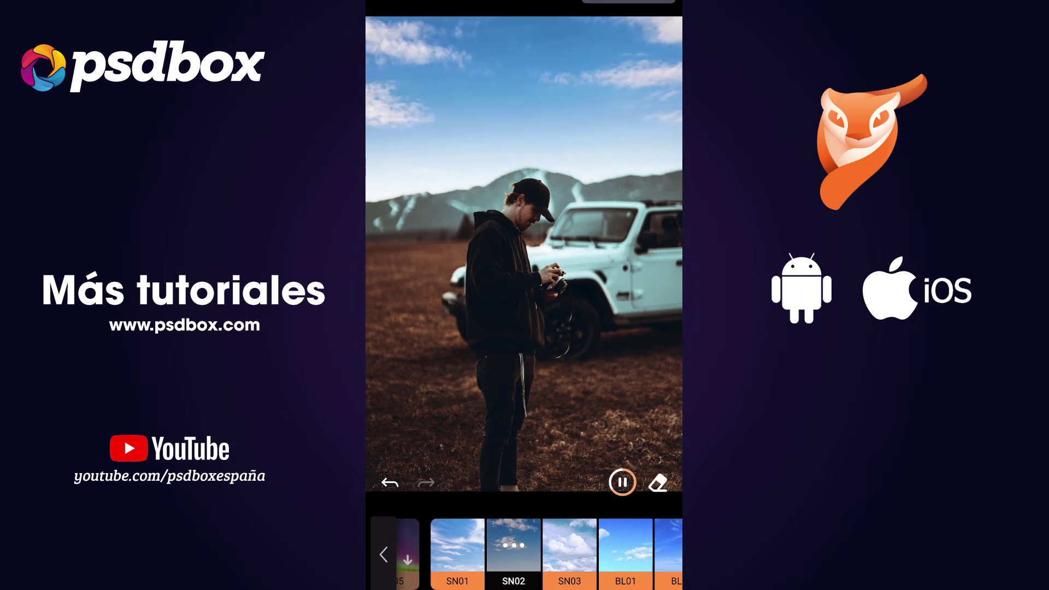
{"action": "left_click", "coordinate": [569, 546]}
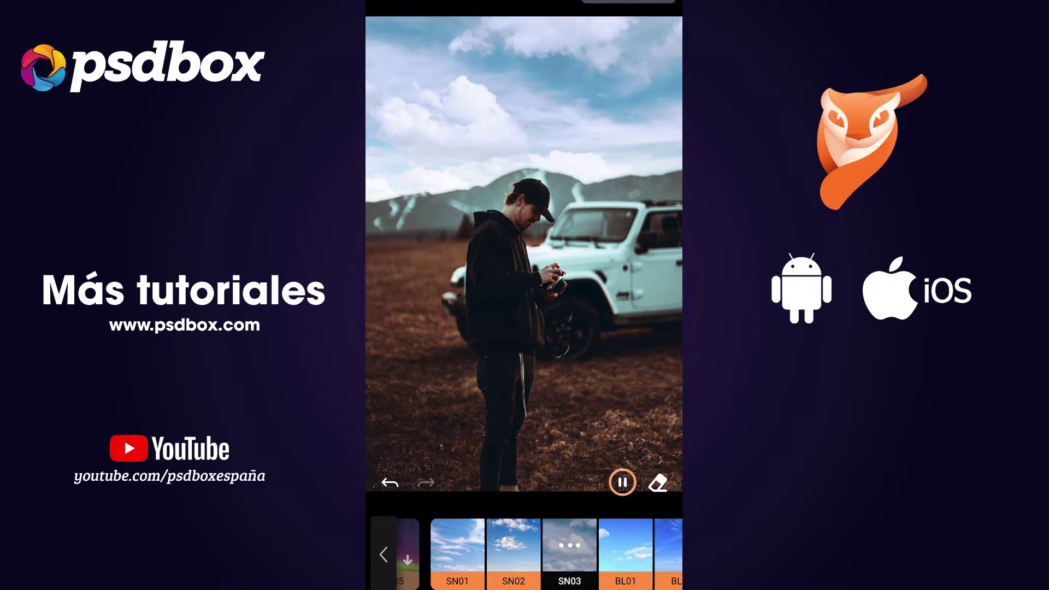
{"action": "left_click_drag", "start_coordinate": [415, 552], "coordinate": [628, 552]}
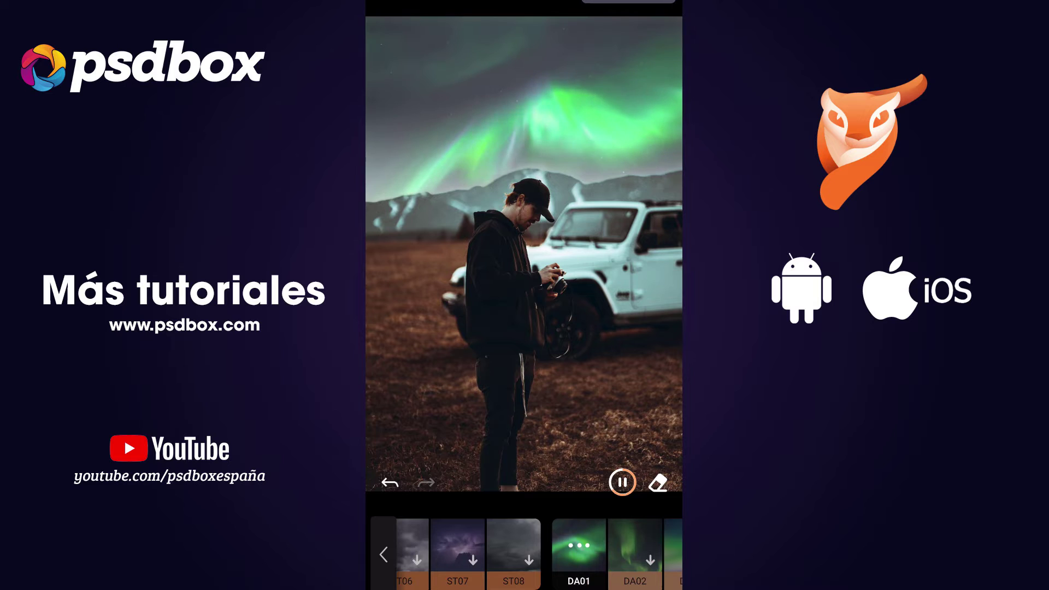
{"action": "left_click", "coordinate": [578, 546]}
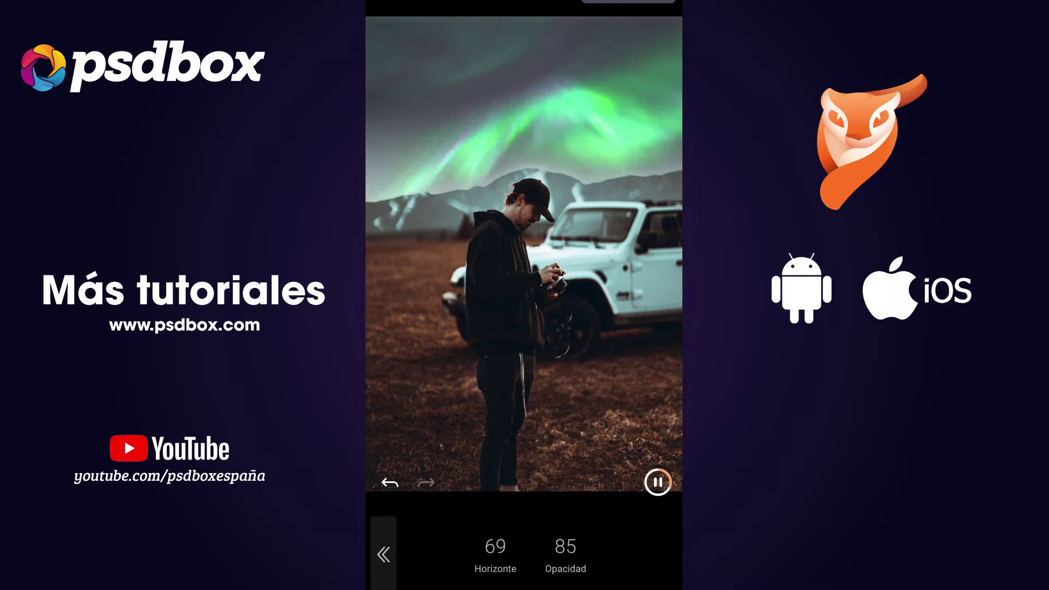
{"action": "left_click", "coordinate": [383, 555]}
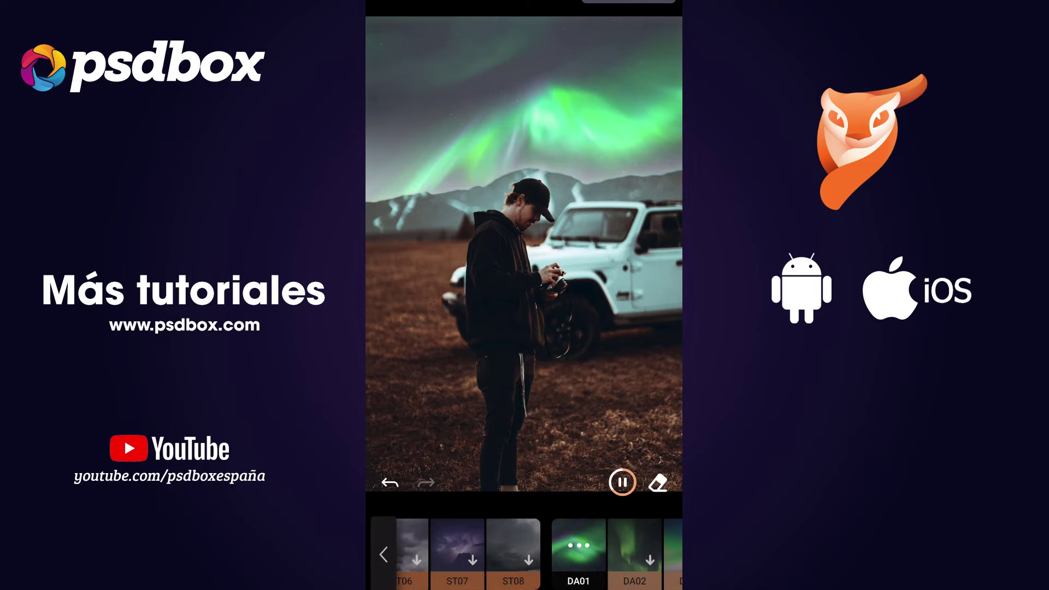
{"action": "left_click", "coordinate": [383, 554]}
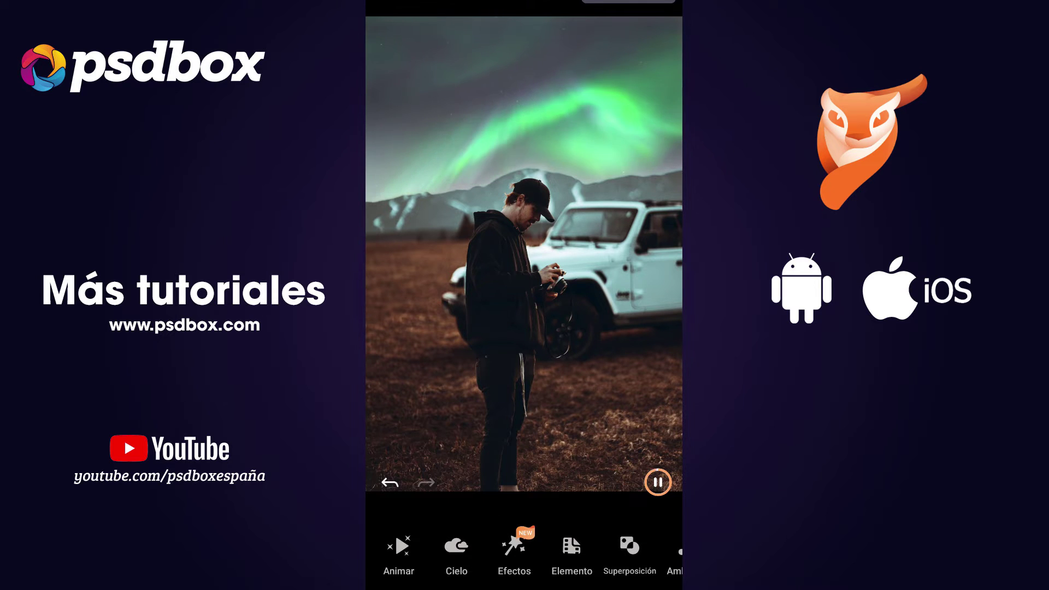
Browse element categories and place a sparkle element over the man's hands and the Jeep.
{"action": "scroll", "coordinate": [523, 554], "scroll_direction": "right", "scroll_amount": 3}
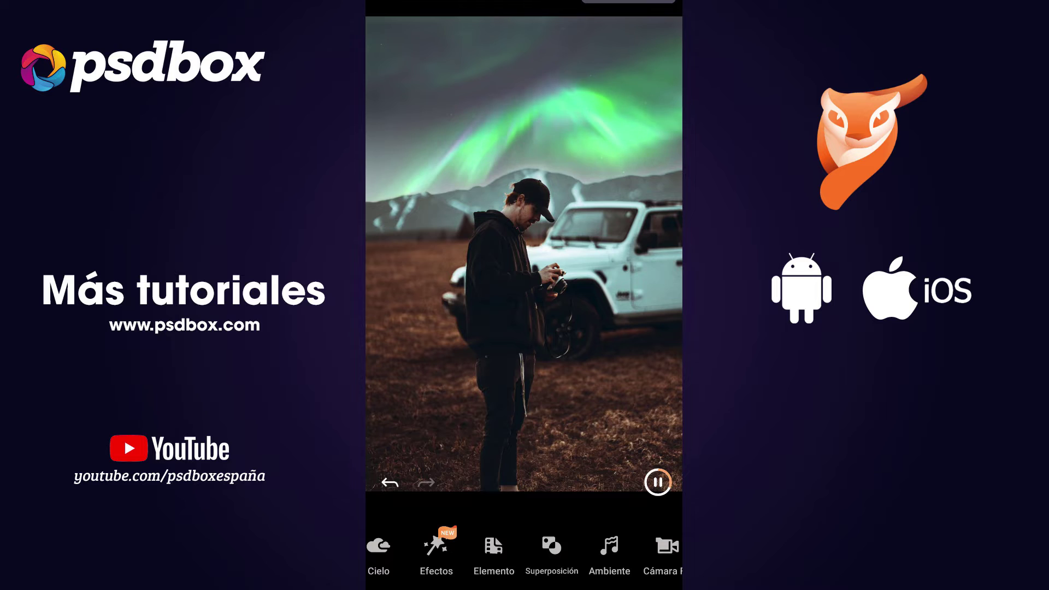
{"action": "left_click", "coordinate": [493, 551]}
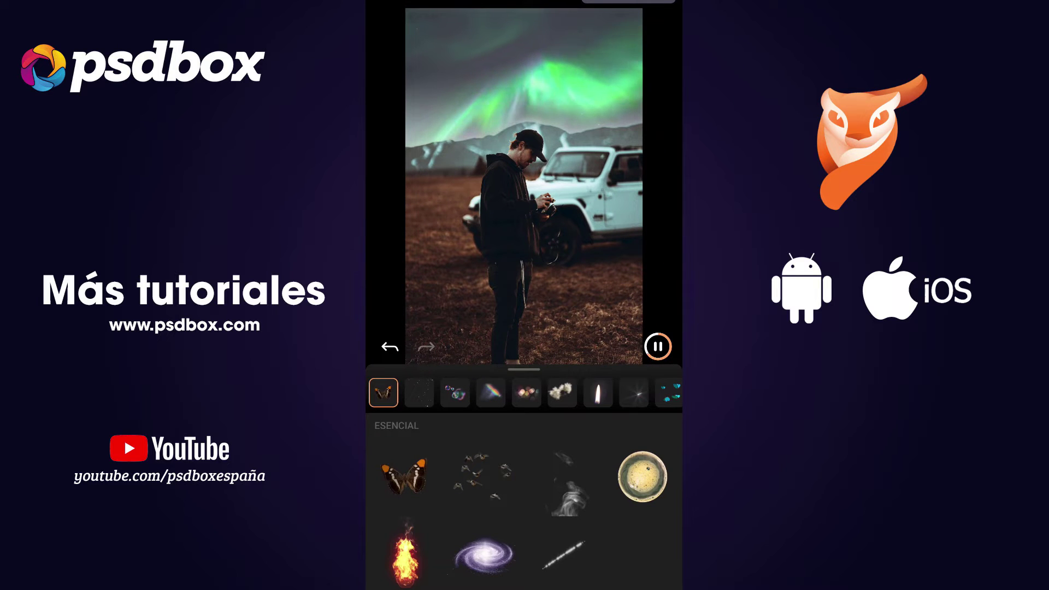
{"action": "left_click", "coordinate": [419, 393]}
{"action": "left_click", "coordinate": [455, 392]}
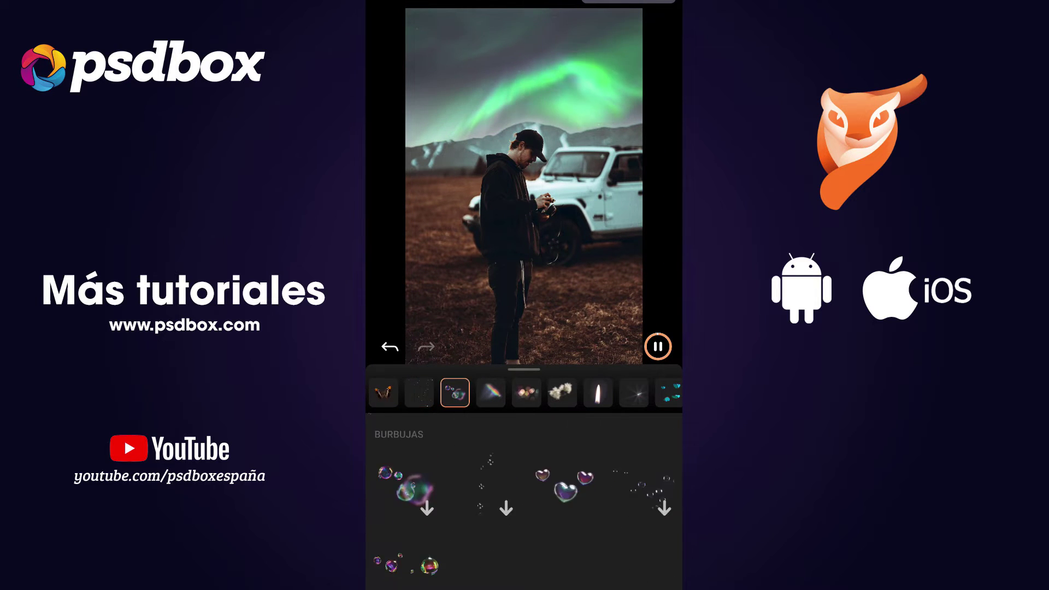
{"action": "left_click", "coordinate": [419, 393]}
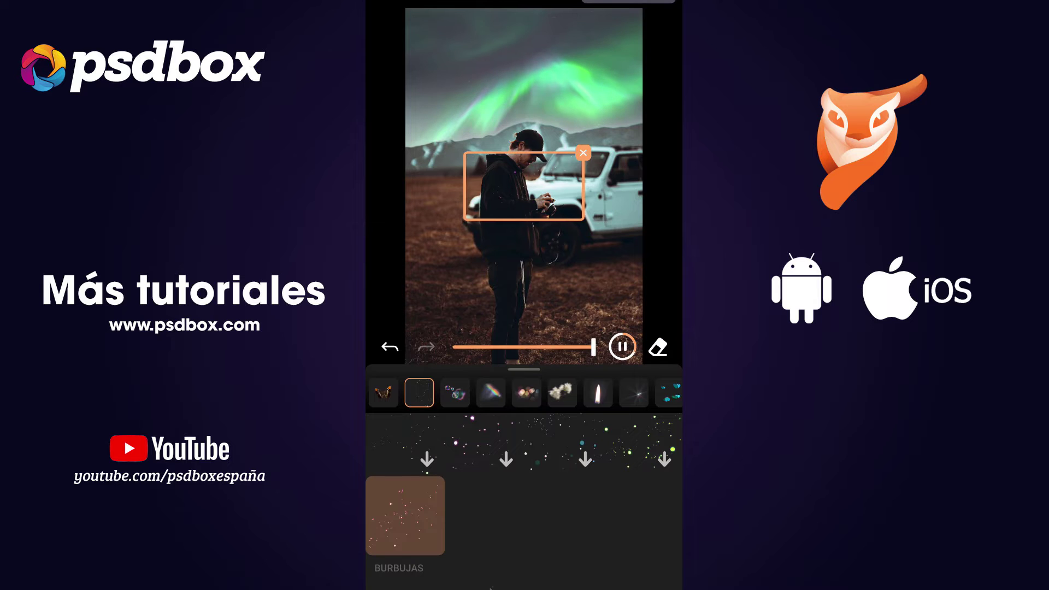
{"action": "left_click_drag", "start_coordinate": [523, 186], "coordinate": [540, 206]}
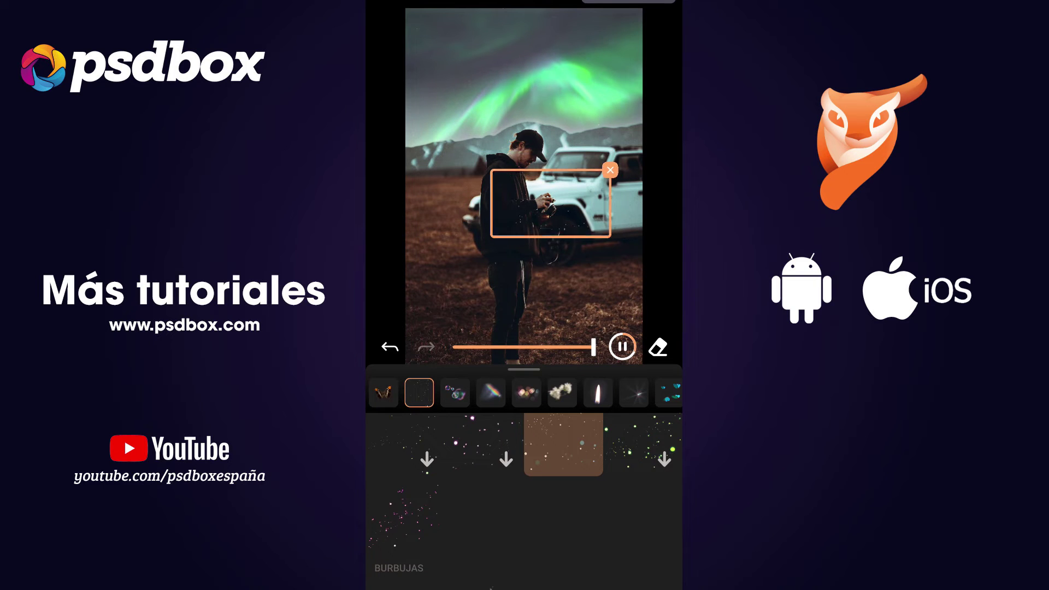
Add a fern in the right-hand sky and pink blossoms over the Jeep.
{"action": "scroll", "coordinate": [524, 491], "scroll_direction": "down", "scroll_amount": 10}
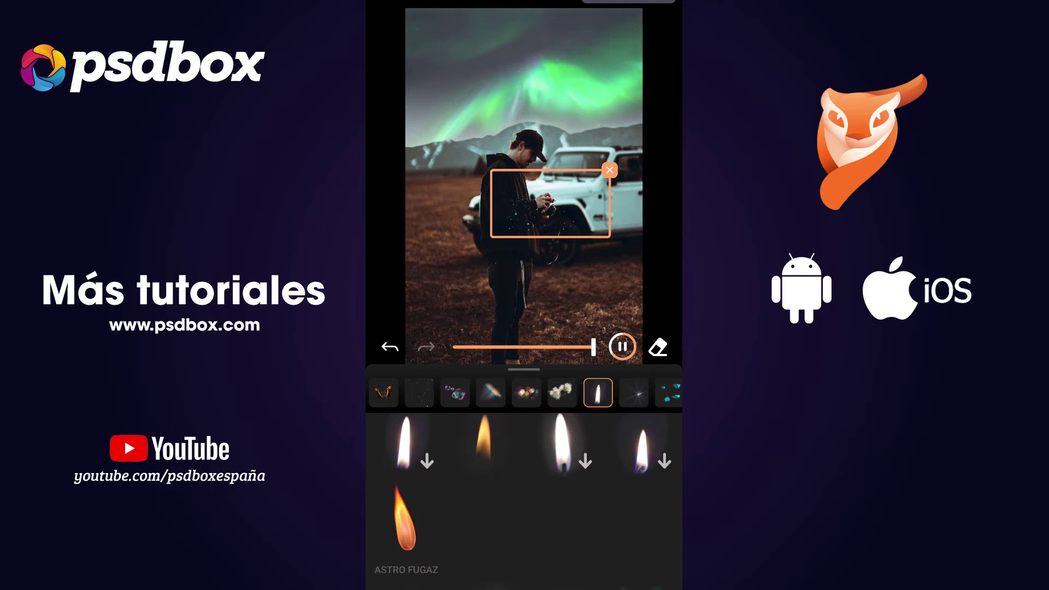
{"action": "scroll", "coordinate": [523, 492], "scroll_direction": "up", "scroll_amount": 5}
{"action": "scroll", "coordinate": [524, 492], "scroll_direction": "up", "scroll_amount": 1}
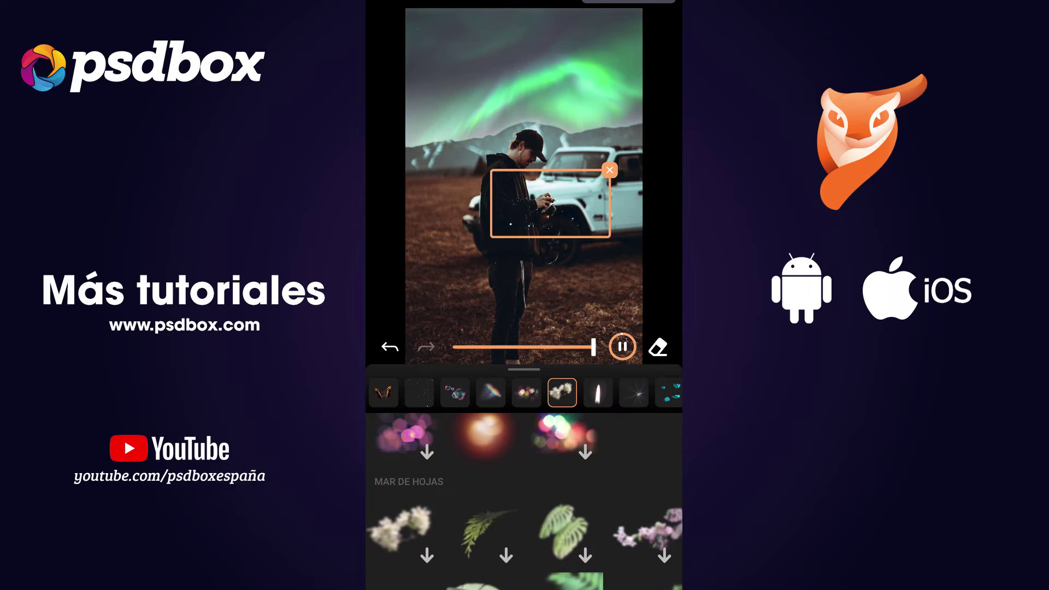
{"action": "left_click", "coordinate": [491, 524]}
{"action": "left_click_drag", "start_coordinate": [523, 186], "coordinate": [624, 91]}
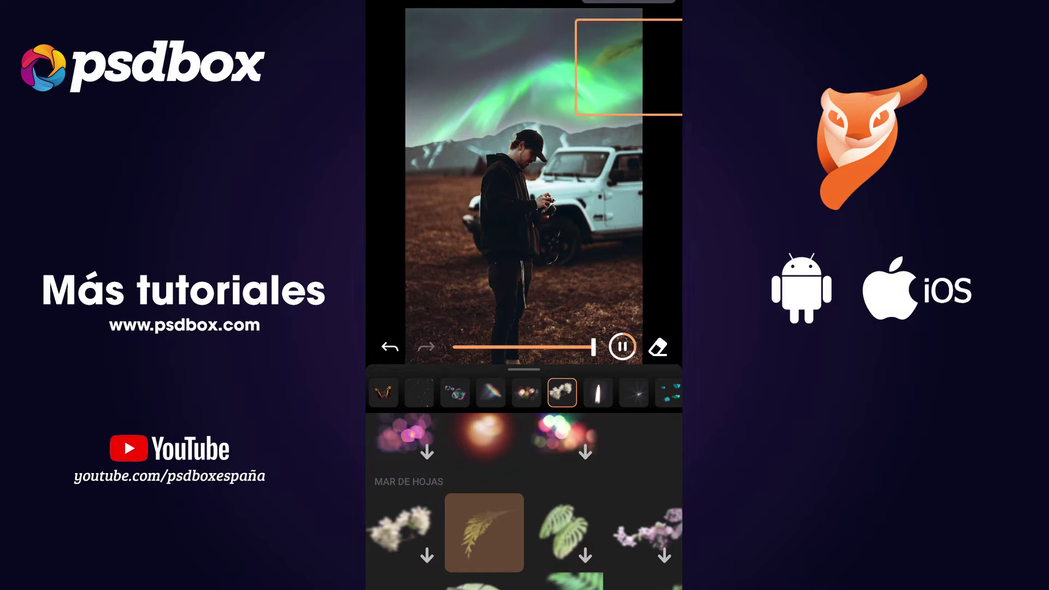
{"action": "scroll", "coordinate": [523, 491], "scroll_direction": "down", "scroll_amount": 1}
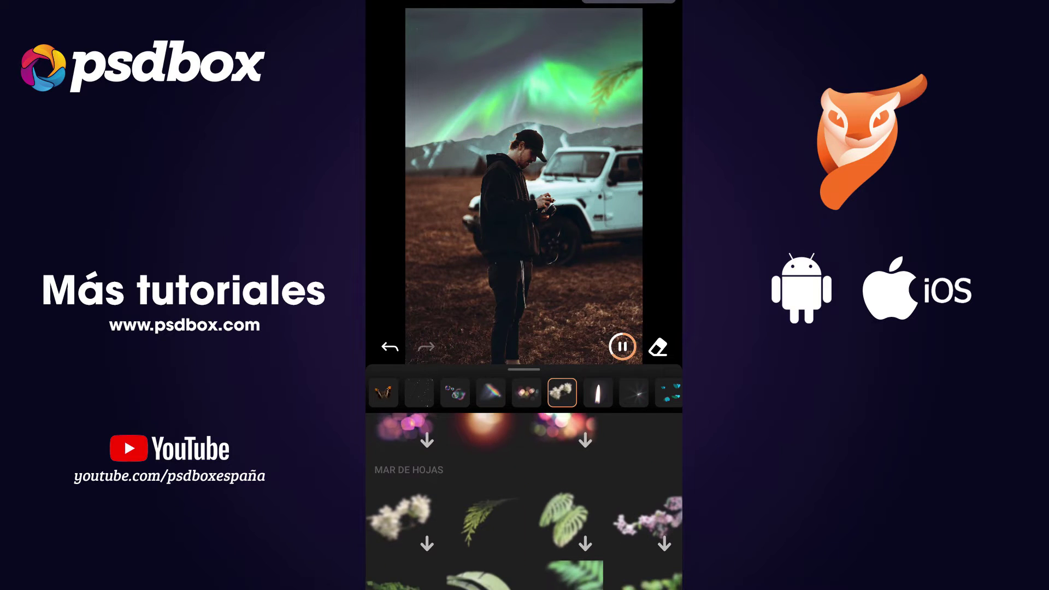
{"action": "left_click", "coordinate": [642, 518]}
{"action": "mouse_move", "coordinate": [523, 186]}
{"action": "left_mouse_down"}
{"action": "mouse_move", "coordinate": [599, 259]}
{"action": "mouse_move", "coordinate": [671, 180]}
{"action": "mouse_move", "coordinate": [609, 143]}
{"action": "left_mouse_up"}
Add a shooting star to the sky and yellow fluttering petals near the man.
{"action": "scroll", "coordinate": [523, 491], "scroll_direction": "down", "scroll_amount": 5}
{"action": "scroll", "coordinate": [523, 491], "scroll_direction": "down", "scroll_amount": 5}
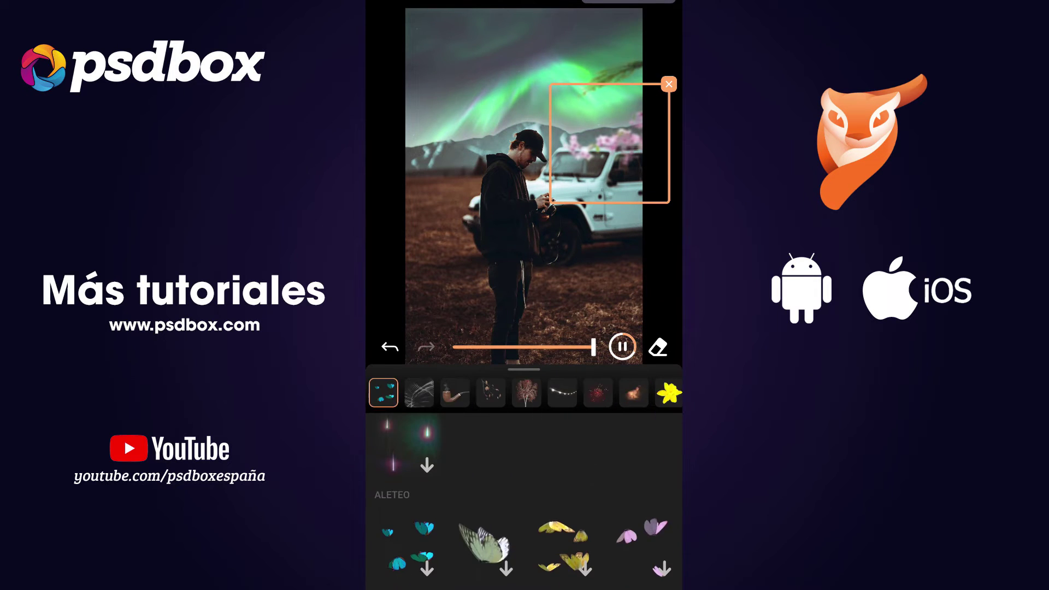
{"action": "scroll", "coordinate": [523, 491], "scroll_direction": "down", "scroll_amount": 5}
{"action": "left_click", "coordinate": [405, 478]}
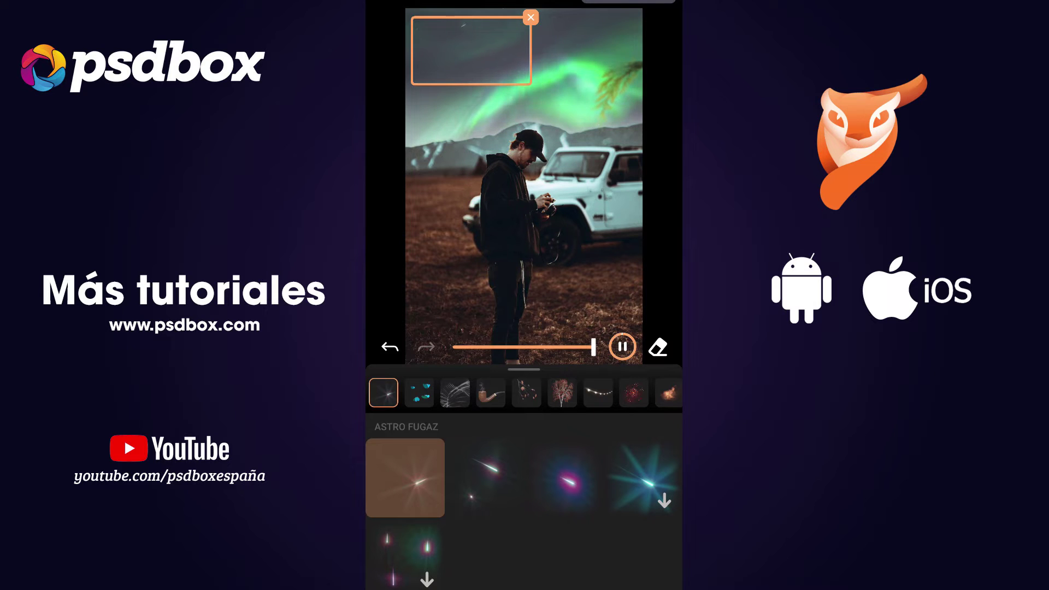
{"action": "left_click", "coordinate": [405, 477]}
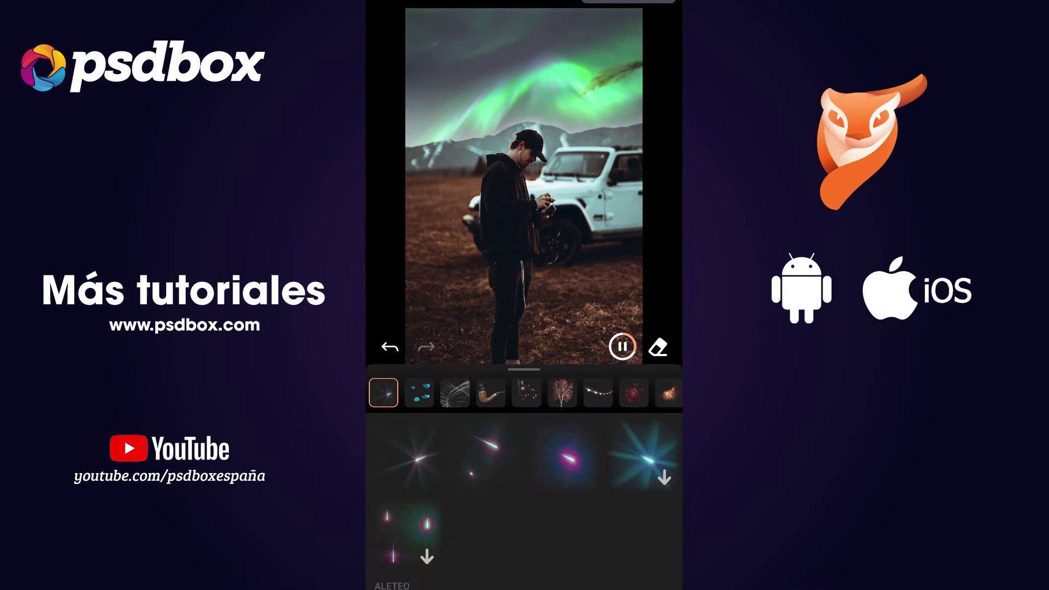
{"action": "scroll", "coordinate": [524, 491], "scroll_direction": "down", "scroll_amount": 10}
{"action": "scroll", "coordinate": [523, 491], "scroll_direction": "up", "scroll_amount": 2}
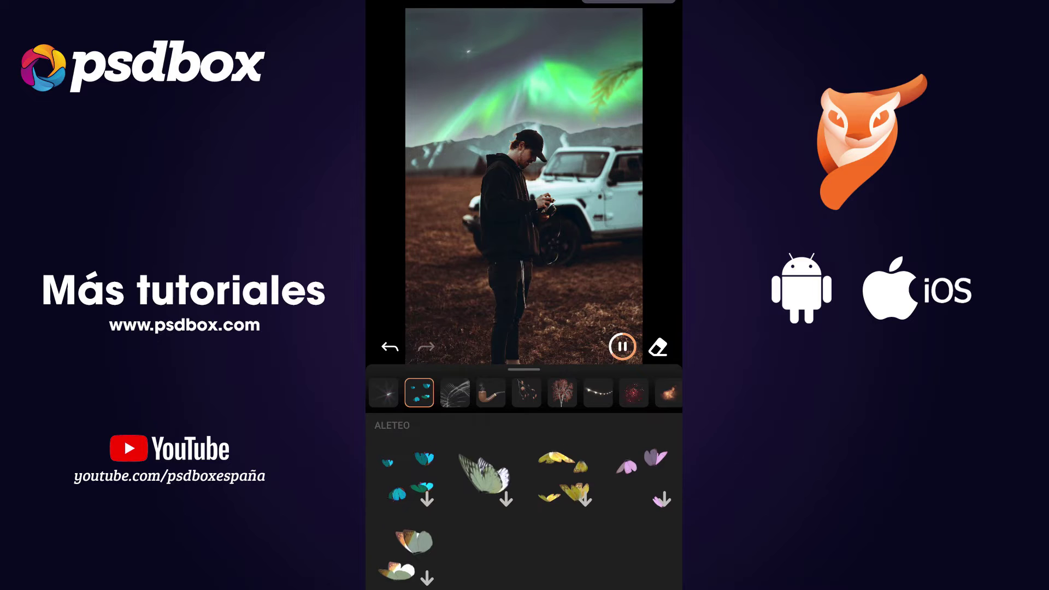
{"action": "mouse_move", "coordinate": [506, 183]}
{"action": "left_mouse_down"}
{"action": "mouse_move", "coordinate": [483, 270]}
{"action": "mouse_move", "coordinate": [448, 295]}
{"action": "mouse_move", "coordinate": [564, 204]}
{"action": "mouse_move", "coordinate": [547, 188]}
{"action": "left_mouse_up"}
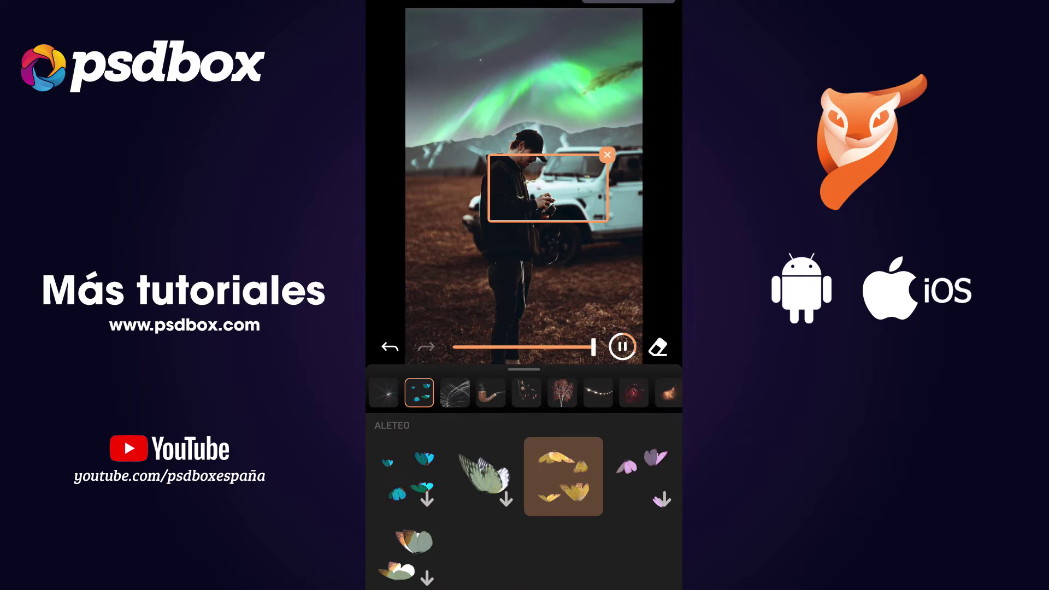
Add falling dry branches in the top-left sky.
{"action": "scroll", "coordinate": [523, 492], "scroll_direction": "down", "scroll_amount": 5}
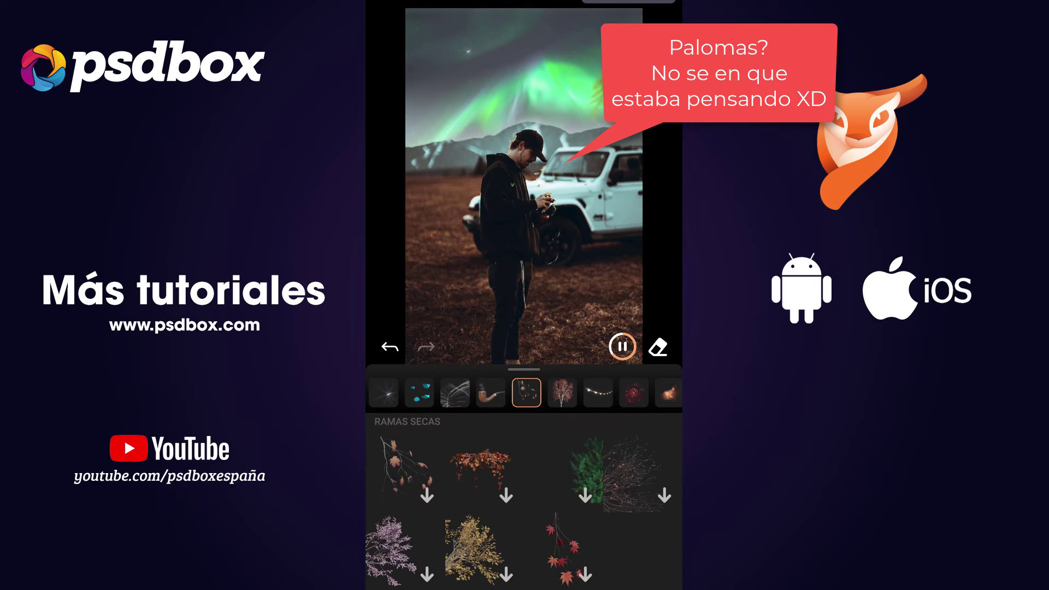
{"action": "left_click", "coordinate": [405, 472]}
{"action": "mouse_move", "coordinate": [524, 192]}
{"action": "left_mouse_down"}
{"action": "mouse_move", "coordinate": [431, 109]}
{"action": "mouse_move", "coordinate": [434, 64]}
{"action": "left_mouse_up"}
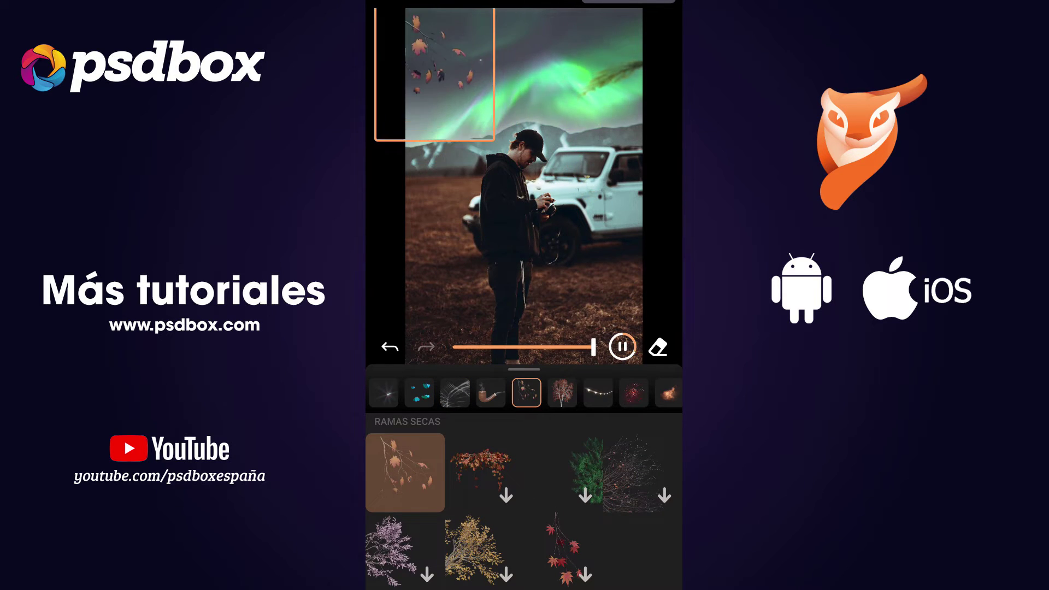
{"action": "left_click_drag", "start_coordinate": [523, 369], "coordinate": [523, 547]}
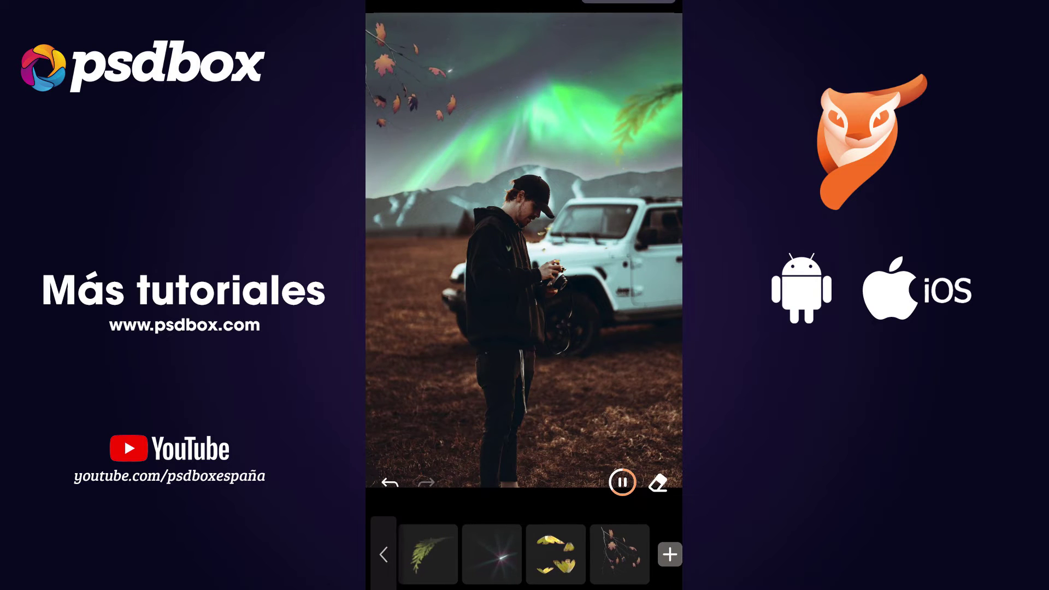
Place a hummingbird element beside the man.
{"action": "left_click", "coordinate": [561, 554]}
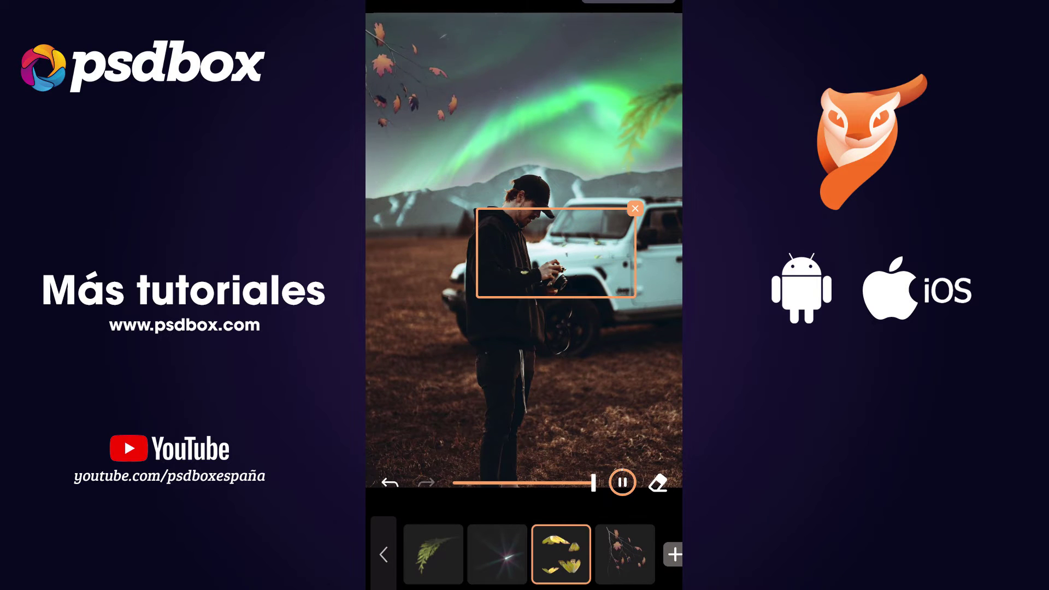
{"action": "left_click", "coordinate": [614, 554]}
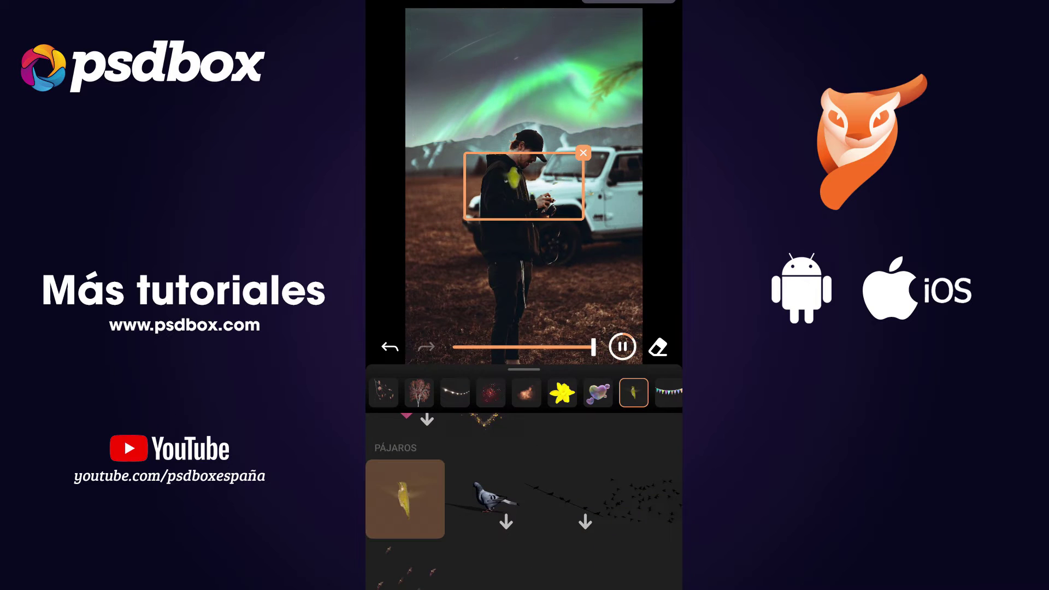
{"action": "left_click_drag", "start_coordinate": [524, 187], "coordinate": [475, 175]}
{"action": "left_click_drag", "start_coordinate": [524, 369], "coordinate": [524, 546]}
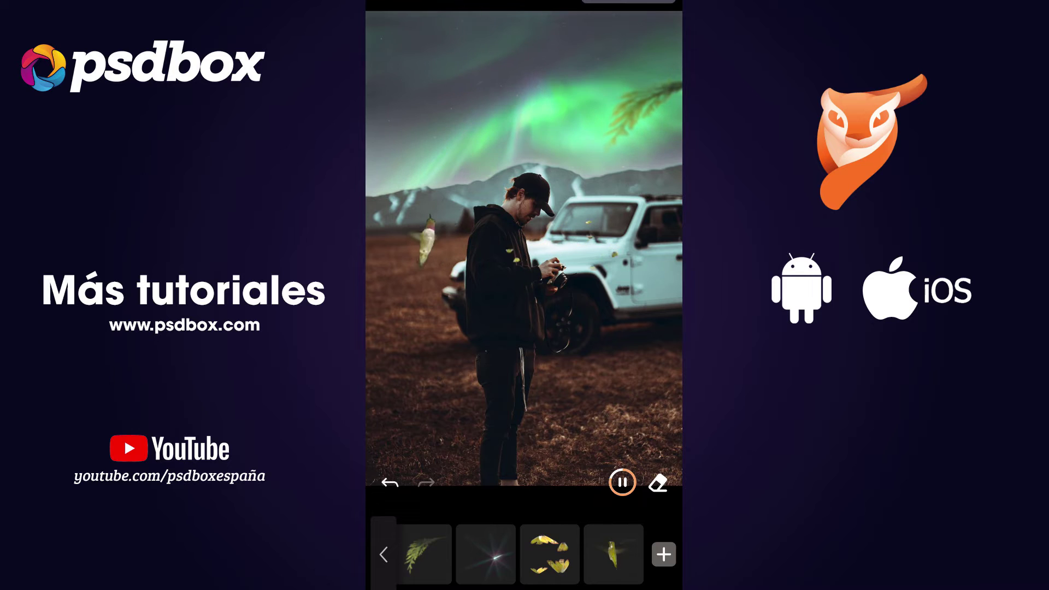
Add a fireworks burst in the top-left sky.
{"action": "left_click", "coordinate": [613, 554]}
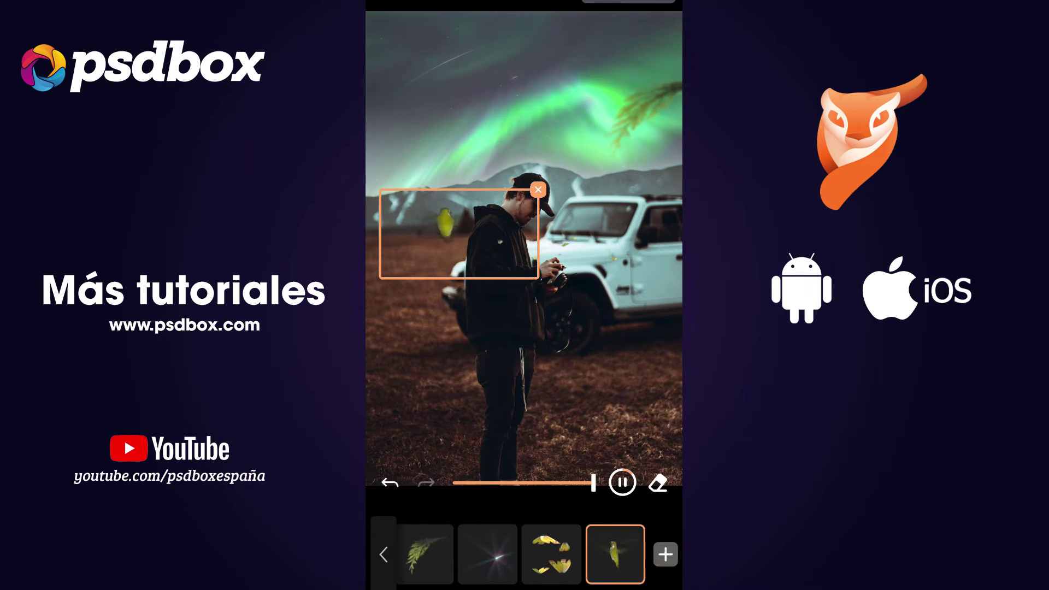
{"action": "left_click", "coordinate": [613, 554]}
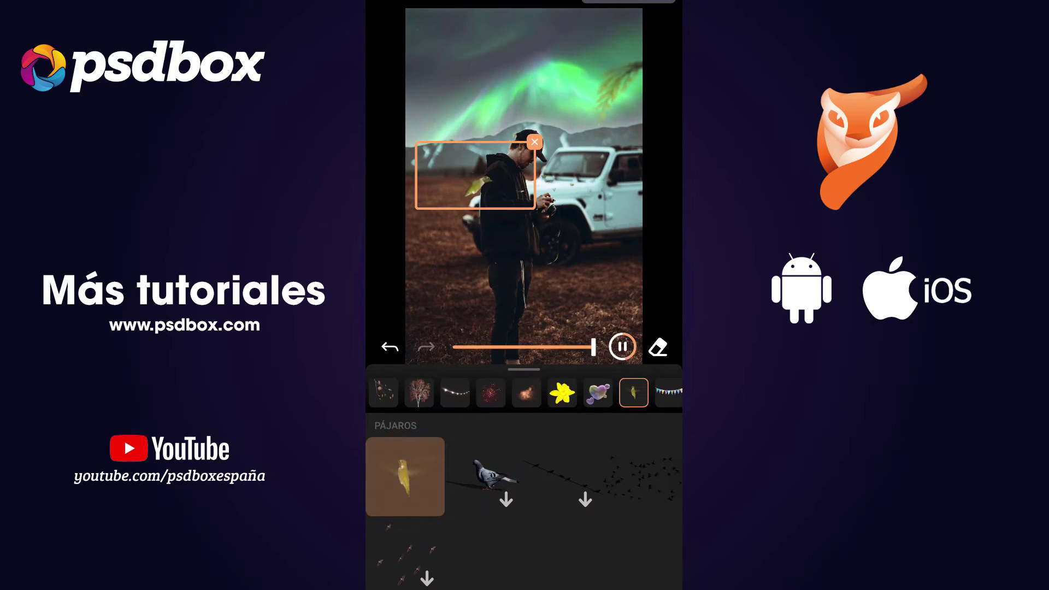
{"action": "left_click", "coordinate": [597, 393]}
{"action": "left_click", "coordinate": [490, 392]}
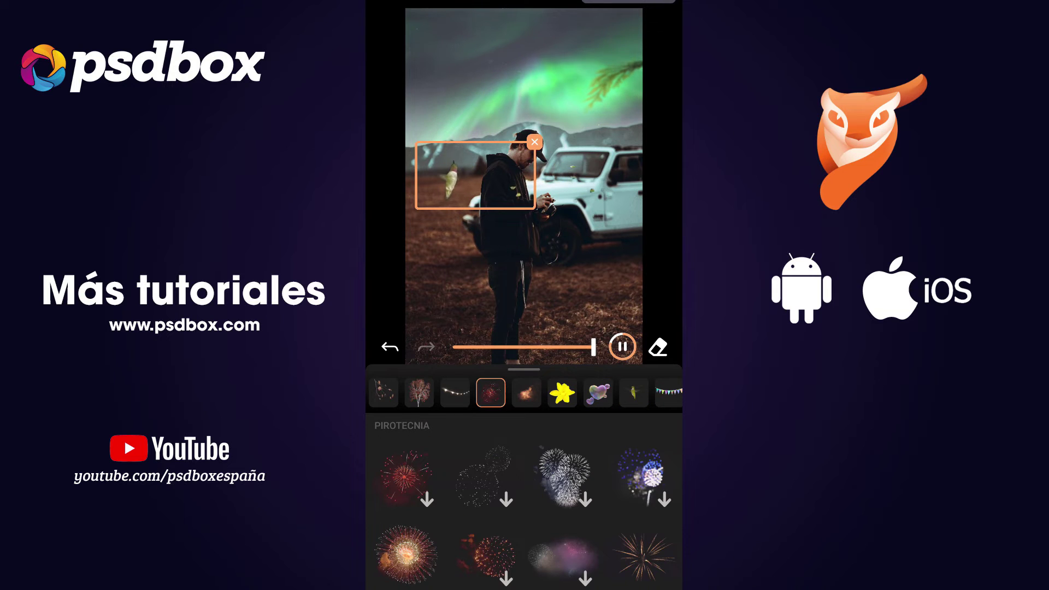
{"action": "left_click", "coordinate": [633, 393]}
{"action": "left_click_drag", "start_coordinate": [524, 199], "coordinate": [466, 79]}
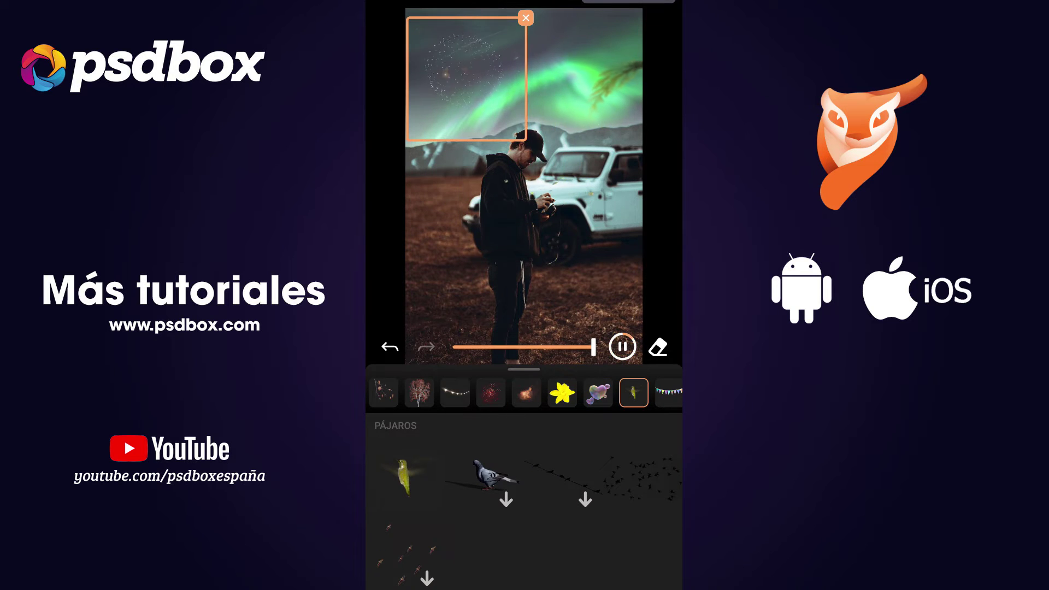
{"action": "left_click_drag", "start_coordinate": [524, 369], "coordinate": [523, 546]}
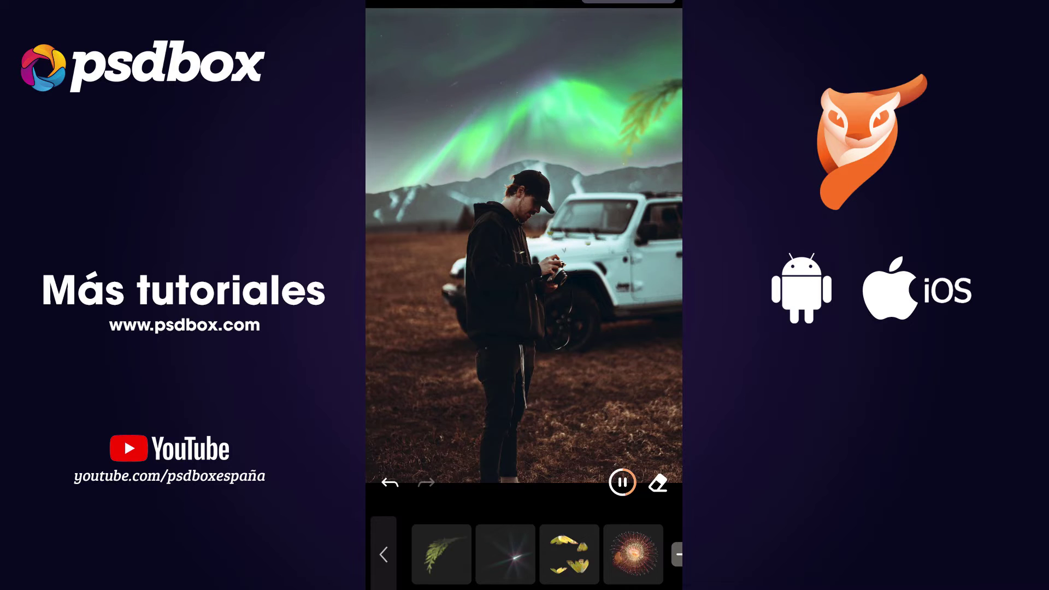
Add a fire flame element onto the Jeep, then browse more element categories.
{"action": "left_click", "coordinate": [568, 554]}
{"action": "left_click", "coordinate": [568, 554]}
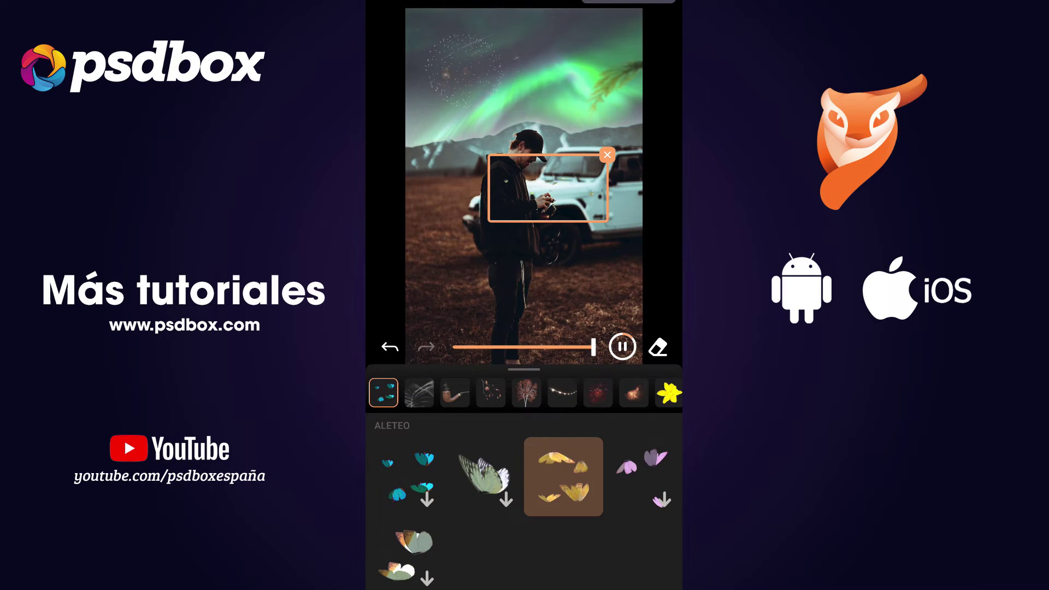
{"action": "left_click", "coordinate": [634, 392]}
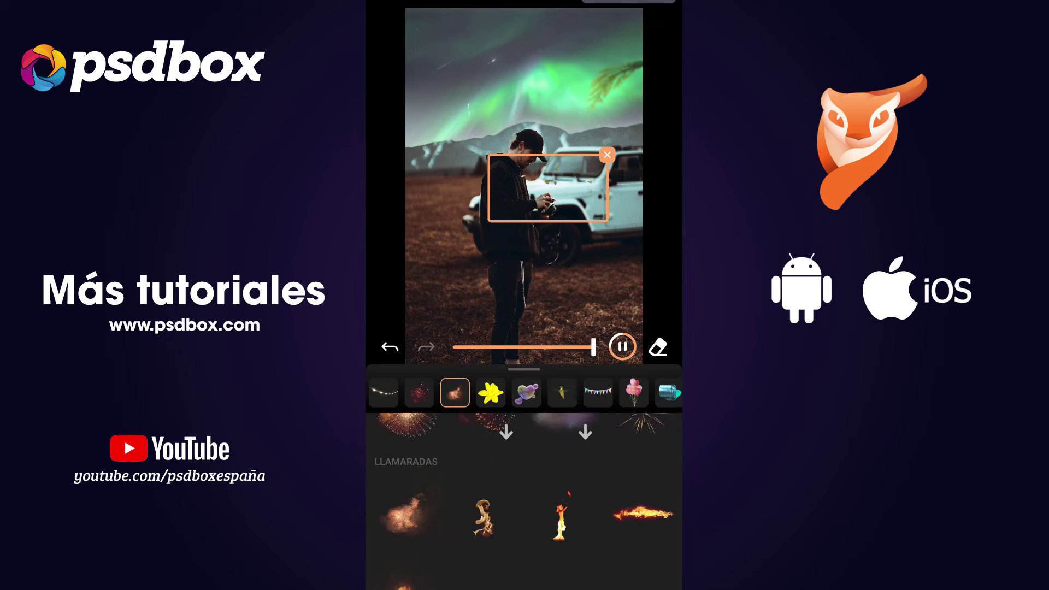
{"action": "scroll", "coordinate": [523, 491], "scroll_direction": "up", "scroll_amount": 10}
{"action": "left_click_drag", "start_coordinate": [548, 188], "coordinate": [609, 162]}
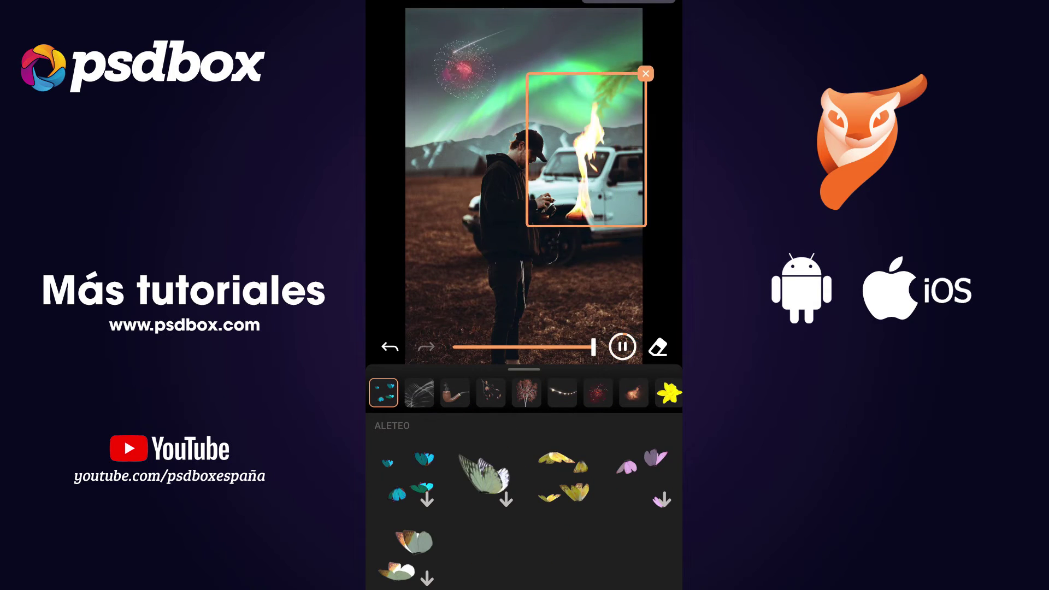
{"action": "scroll", "coordinate": [524, 491], "scroll_direction": "up", "scroll_amount": 10}
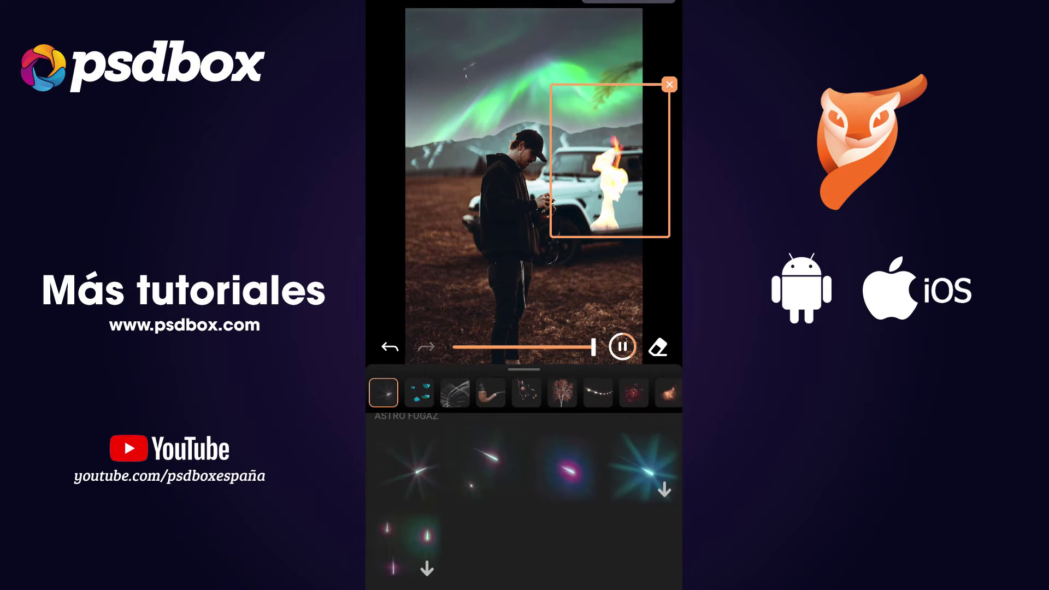
{"action": "scroll", "coordinate": [524, 491], "scroll_direction": "up", "scroll_amount": 5}
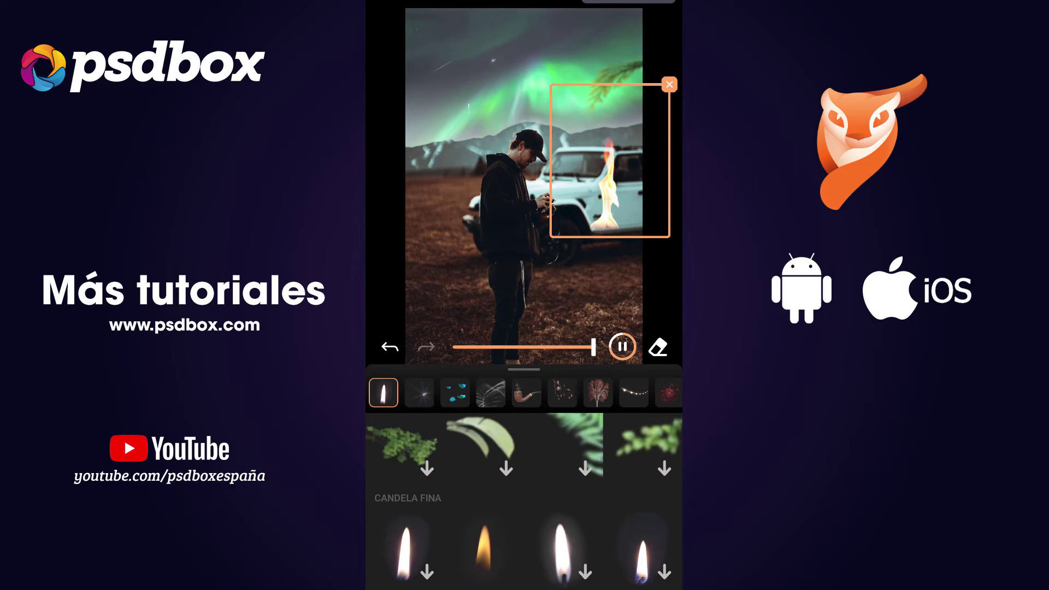
{"action": "scroll", "coordinate": [524, 492], "scroll_direction": "up", "scroll_amount": 5}
{"action": "scroll", "coordinate": [524, 492], "scroll_direction": "up", "scroll_amount": 5}
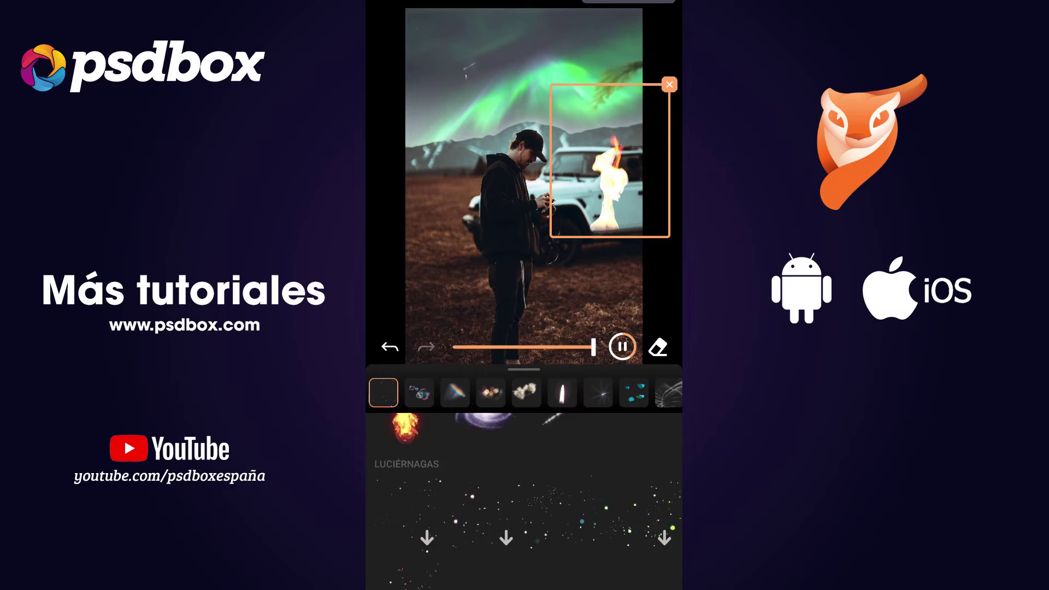
{"action": "scroll", "coordinate": [524, 492], "scroll_direction": "up", "scroll_amount": 5}
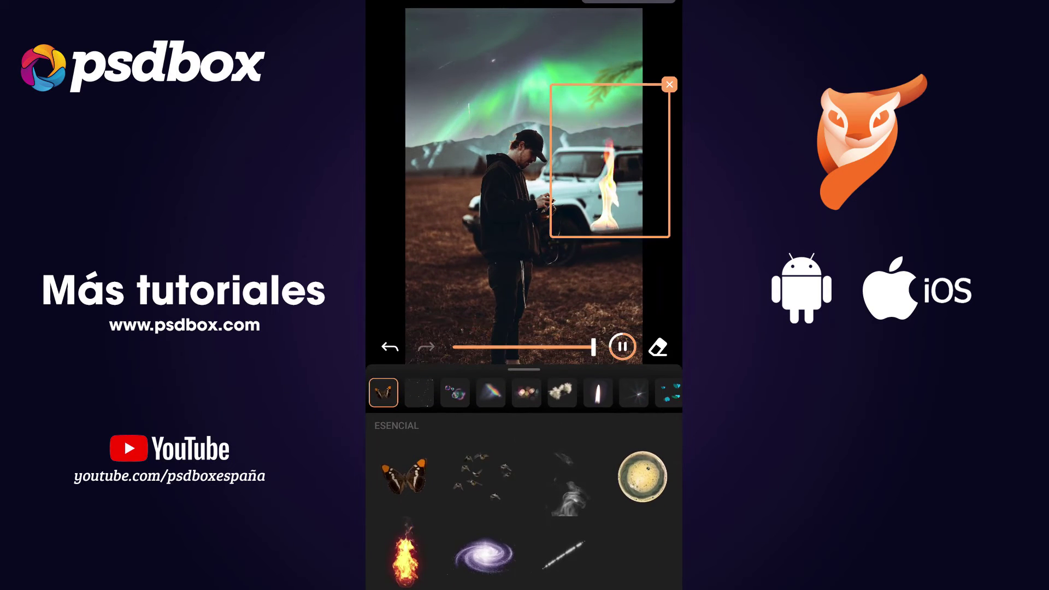
Add the Escalofriante lightning bolt, enlarged and tilted in the aurora sky.
{"action": "scroll", "coordinate": [524, 491], "scroll_direction": "down", "scroll_amount": 5}
{"action": "scroll", "coordinate": [524, 492], "scroll_direction": "down", "scroll_amount": 5}
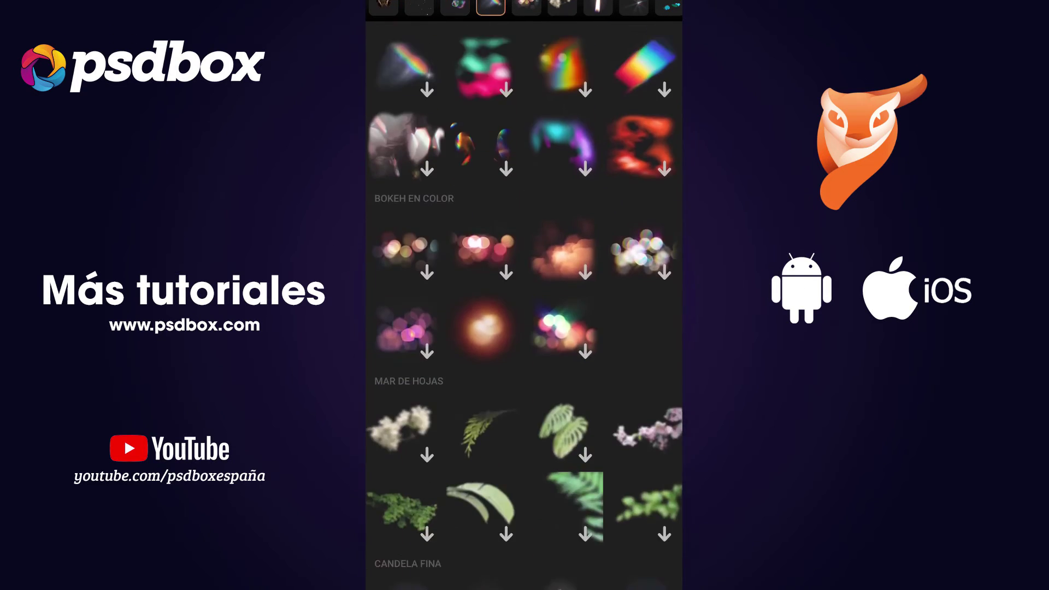
{"action": "scroll", "coordinate": [524, 492], "scroll_direction": "down", "scroll_amount": 10}
{"action": "scroll", "coordinate": [524, 492], "scroll_direction": "down", "scroll_amount": 5}
{"action": "scroll", "coordinate": [523, 491], "scroll_direction": "down", "scroll_amount": 3}
{"action": "scroll", "coordinate": [524, 491], "scroll_direction": "down", "scroll_amount": 5}
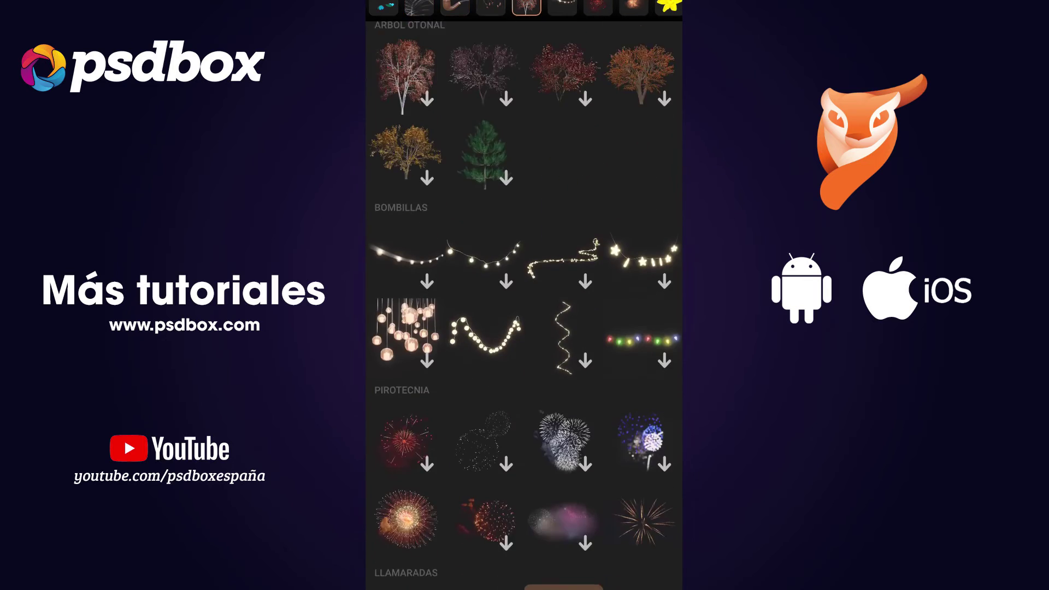
{"action": "scroll", "coordinate": [524, 491], "scroll_direction": "down", "scroll_amount": 5}
{"action": "scroll", "coordinate": [523, 492], "scroll_direction": "down", "scroll_amount": 2}
{"action": "scroll", "coordinate": [524, 306], "scroll_direction": "down", "scroll_amount": 10}
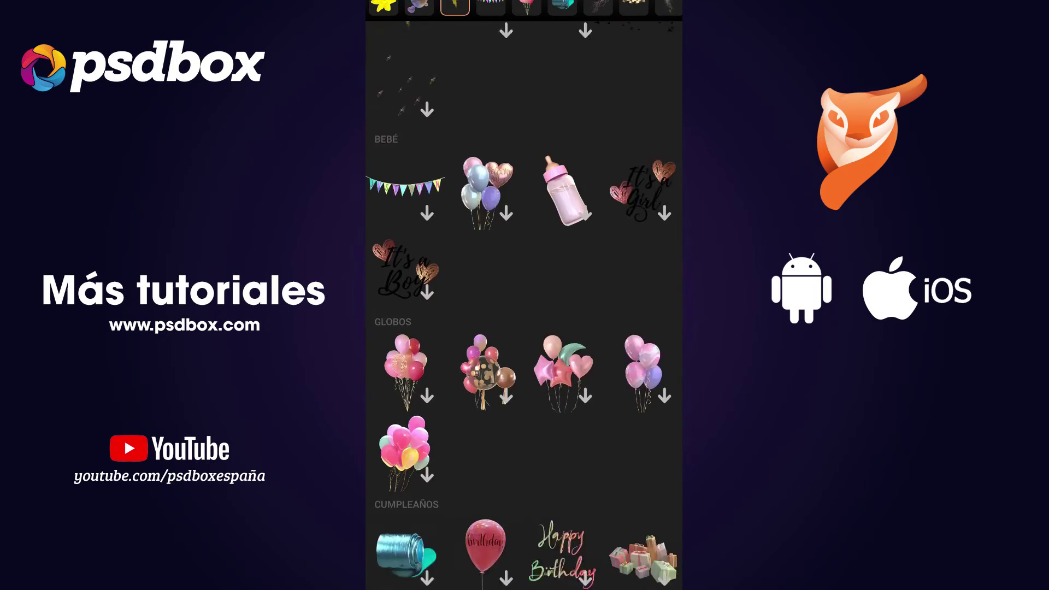
{"action": "left_click", "coordinate": [484, 219]}
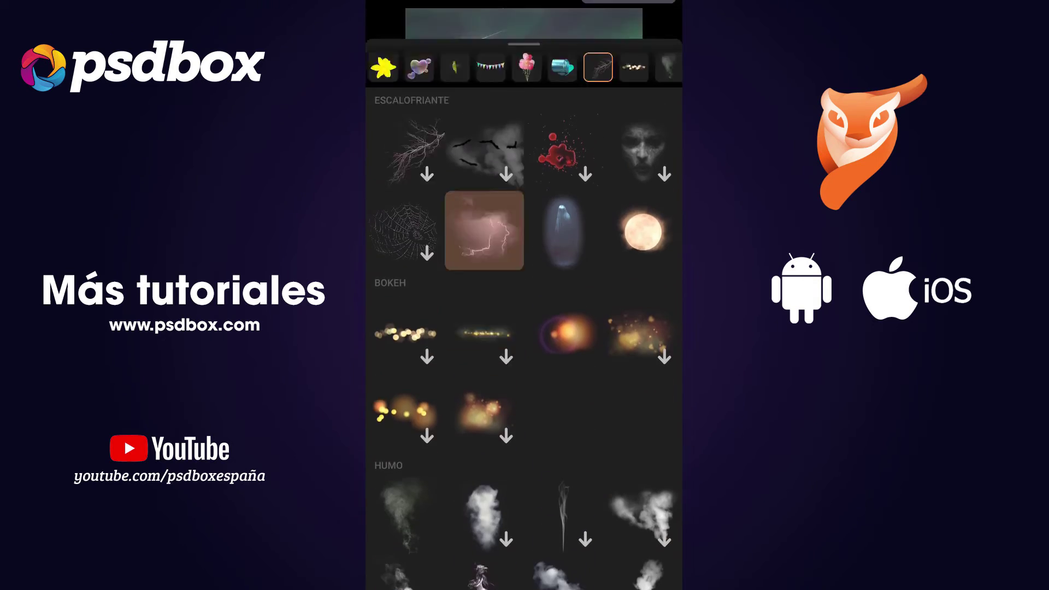
{"action": "left_click_drag", "start_coordinate": [578, 99], "coordinate": [617, 116]}
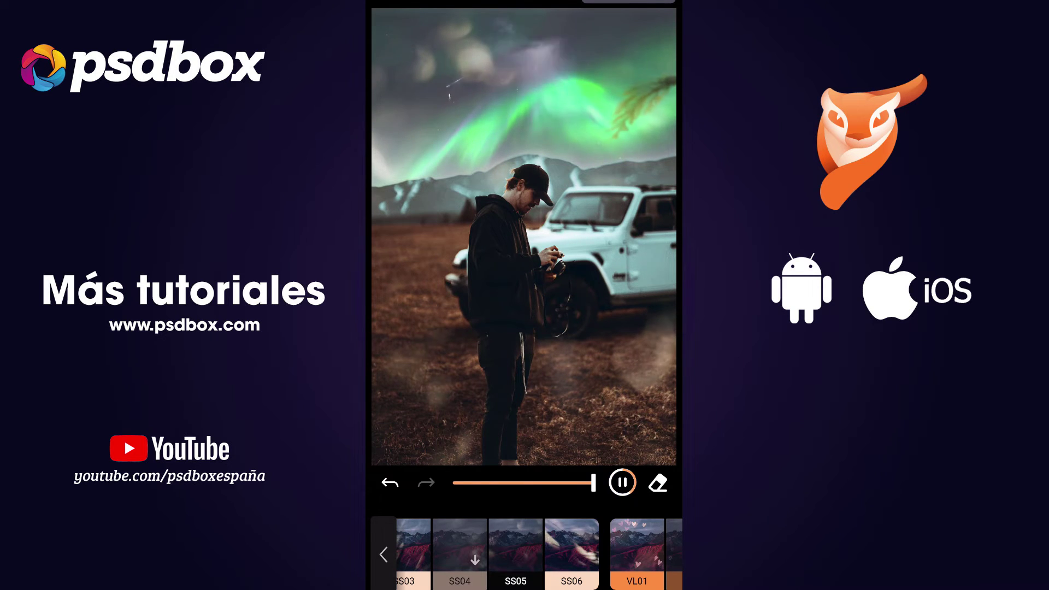
Browse the overlay presets and apply the SP04 overlay.
{"action": "scroll", "coordinate": [539, 553], "scroll_direction": "right", "scroll_amount": 3}
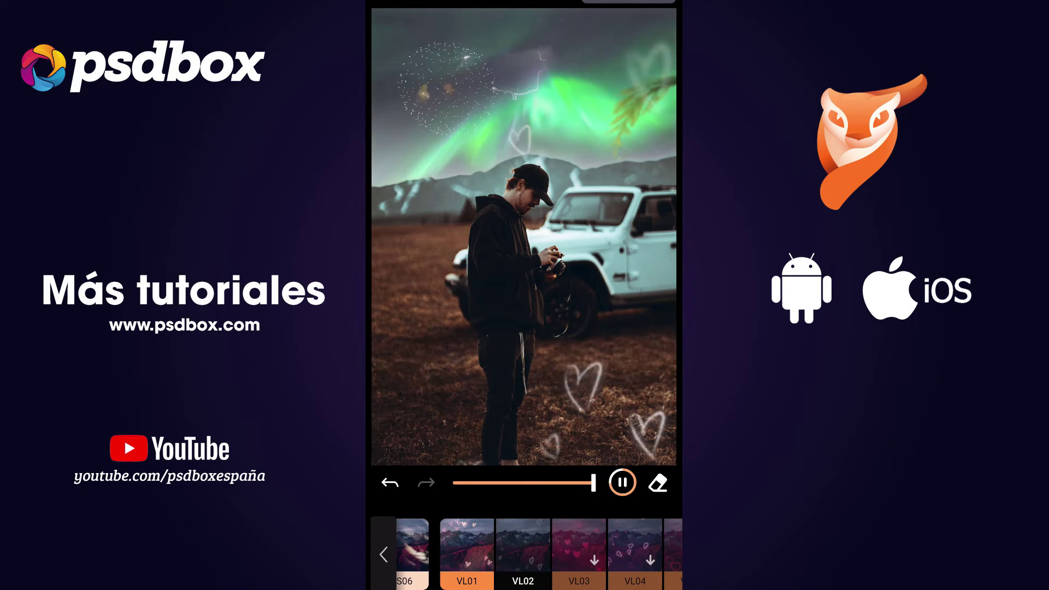
{"action": "scroll", "coordinate": [464, 544], "scroll_direction": "left", "scroll_amount": 3}
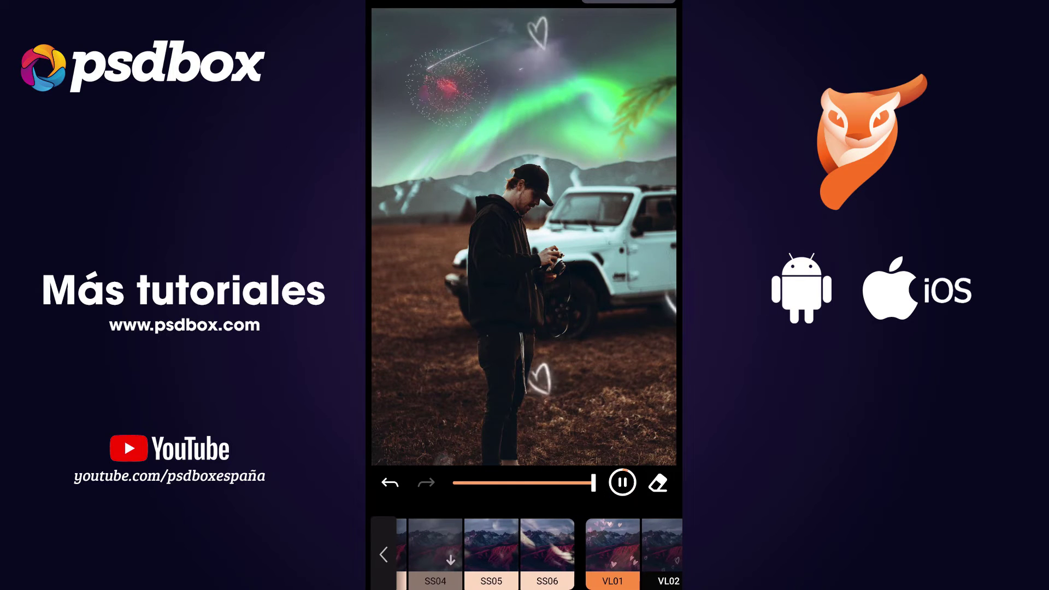
{"action": "scroll", "coordinate": [540, 553], "scroll_direction": "left", "scroll_amount": 2}
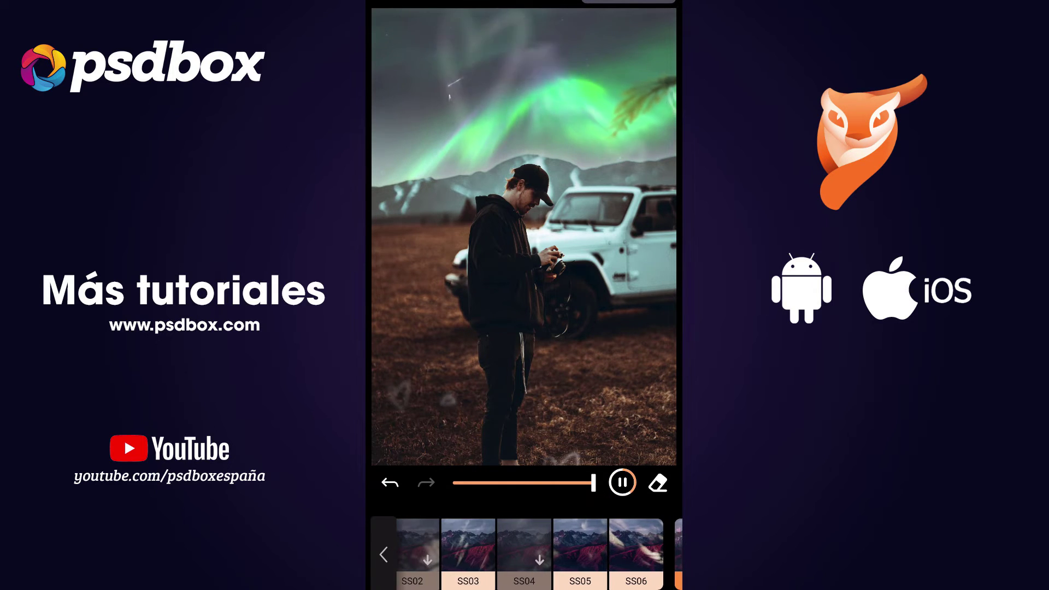
{"action": "scroll", "coordinate": [539, 553], "scroll_direction": "right", "scroll_amount": 1}
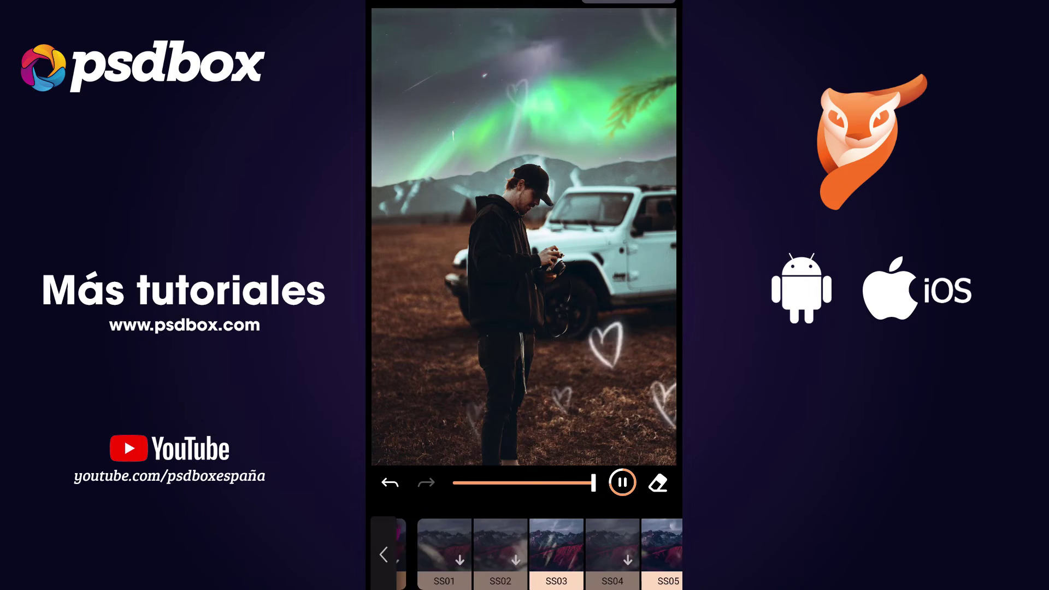
{"action": "scroll", "coordinate": [539, 554], "scroll_direction": "right", "scroll_amount": 4}
{"action": "scroll", "coordinate": [539, 554], "scroll_direction": "right", "scroll_amount": 4}
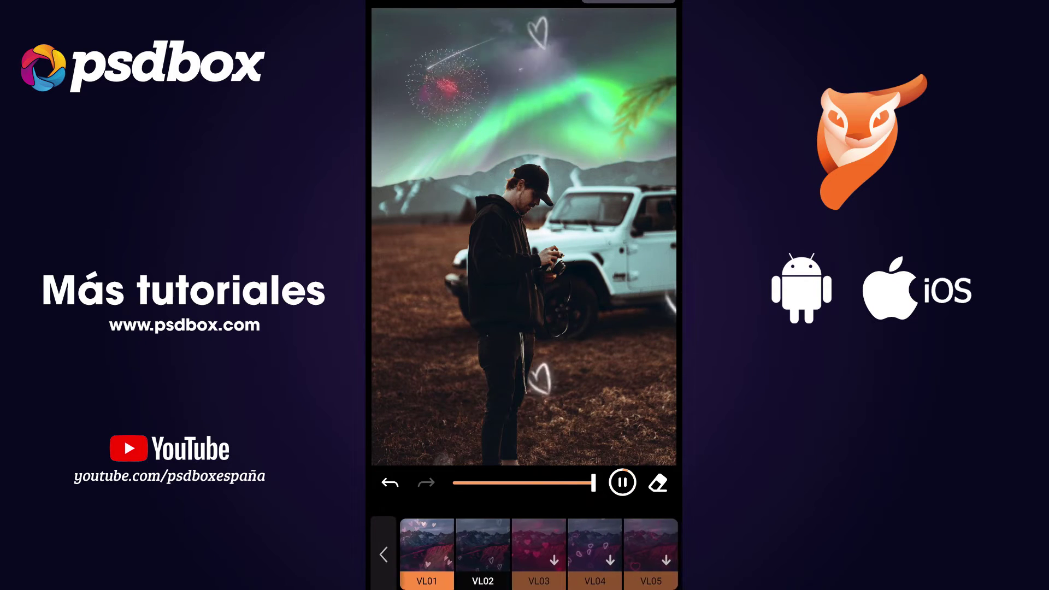
{"action": "scroll", "coordinate": [539, 554], "scroll_direction": "right", "scroll_amount": 4}
{"action": "scroll", "coordinate": [539, 554], "scroll_direction": "right", "scroll_amount": 3}
{"action": "left_click", "coordinate": [512, 549]}
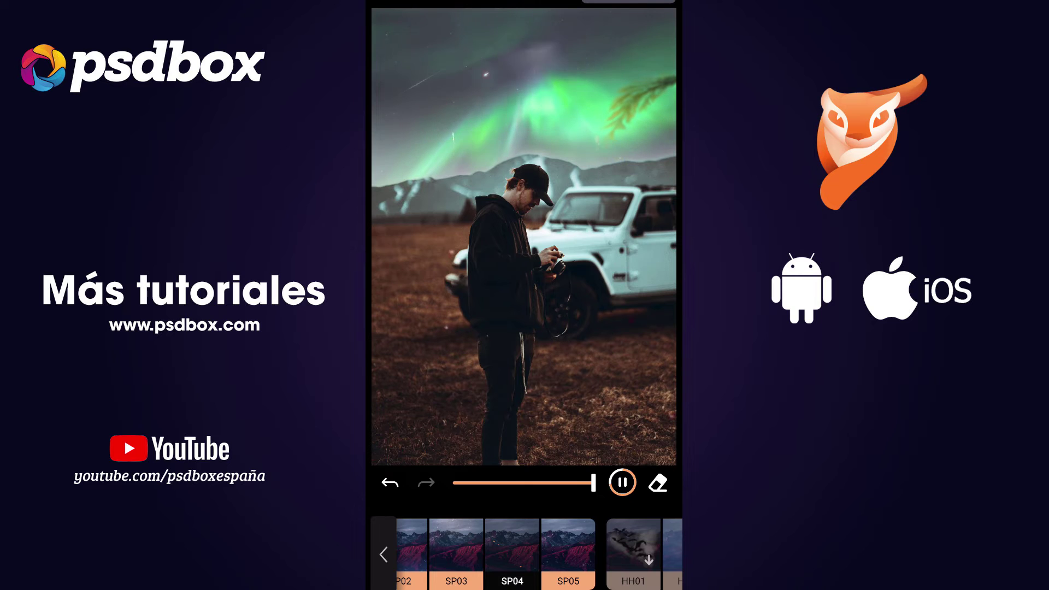
Adjust the overlay strength, then switch to the HH05 scratched-film overlay.
{"action": "scroll", "coordinate": [539, 553], "scroll_direction": "right", "scroll_amount": 5}
{"action": "scroll", "coordinate": [539, 554], "scroll_direction": "right", "scroll_amount": 3}
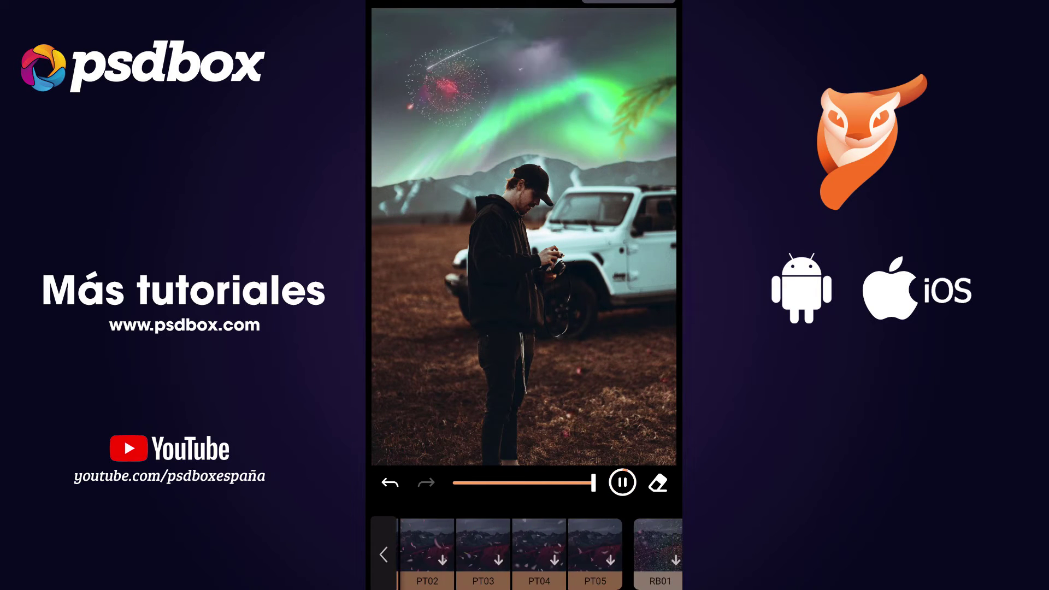
{"action": "scroll", "coordinate": [539, 554], "scroll_direction": "right", "scroll_amount": 4}
{"action": "scroll", "coordinate": [539, 554], "scroll_direction": "right", "scroll_amount": 3}
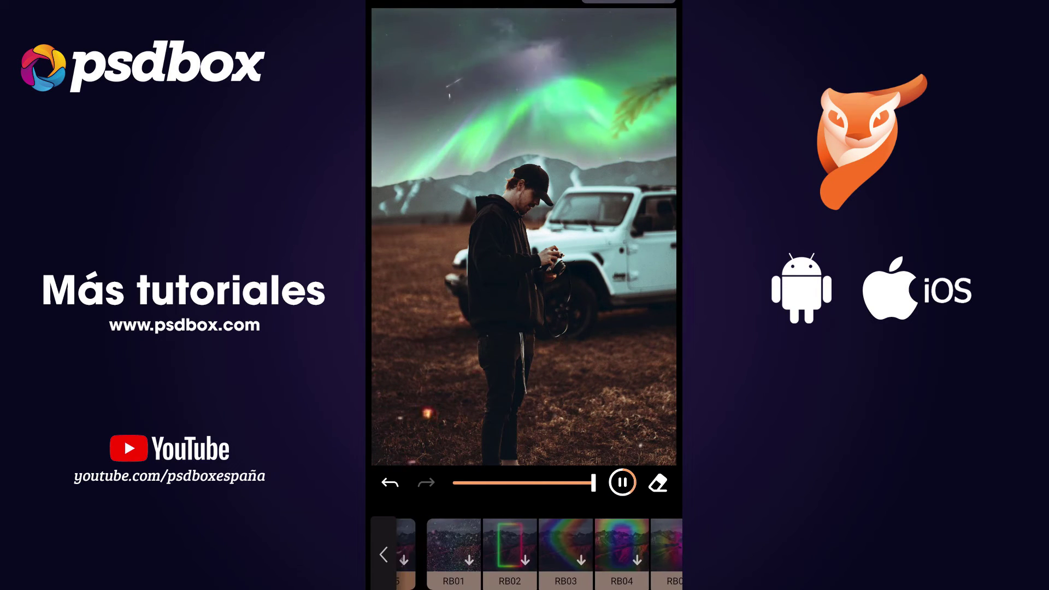
{"action": "scroll", "coordinate": [540, 554], "scroll_direction": "left", "scroll_amount": 2}
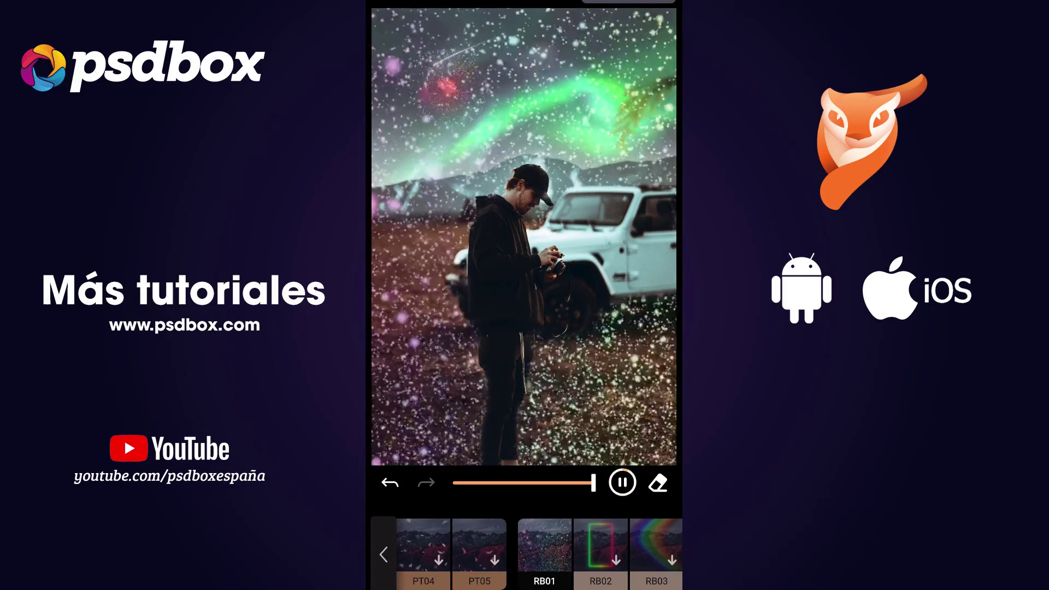
{"action": "mouse_move", "coordinate": [594, 482]}
{"action": "left_mouse_down"}
{"action": "mouse_move", "coordinate": [460, 482]}
{"action": "mouse_move", "coordinate": [503, 482]}
{"action": "left_mouse_up"}
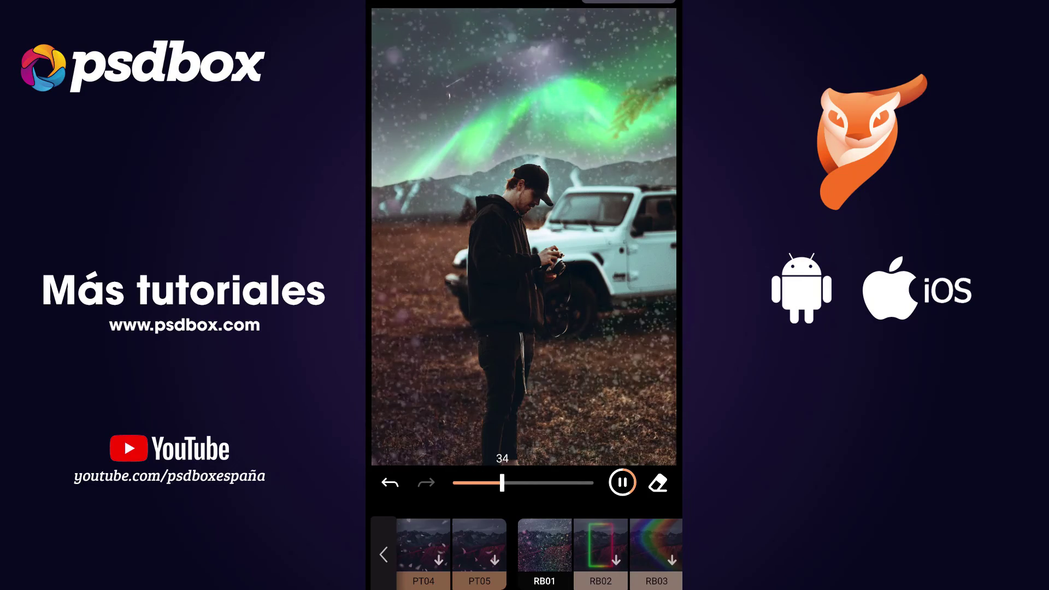
{"action": "left_click_drag", "start_coordinate": [644, 552], "coordinate": [415, 552]}
{"action": "left_click", "coordinate": [608, 546]}
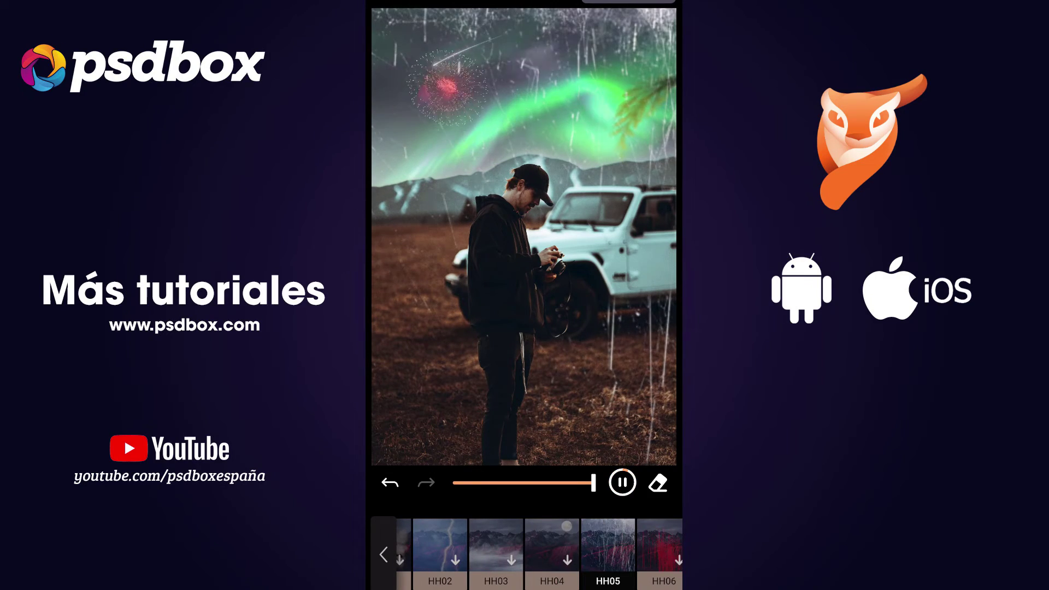
{"action": "left_click_drag", "start_coordinate": [655, 546], "coordinate": [415, 546]}
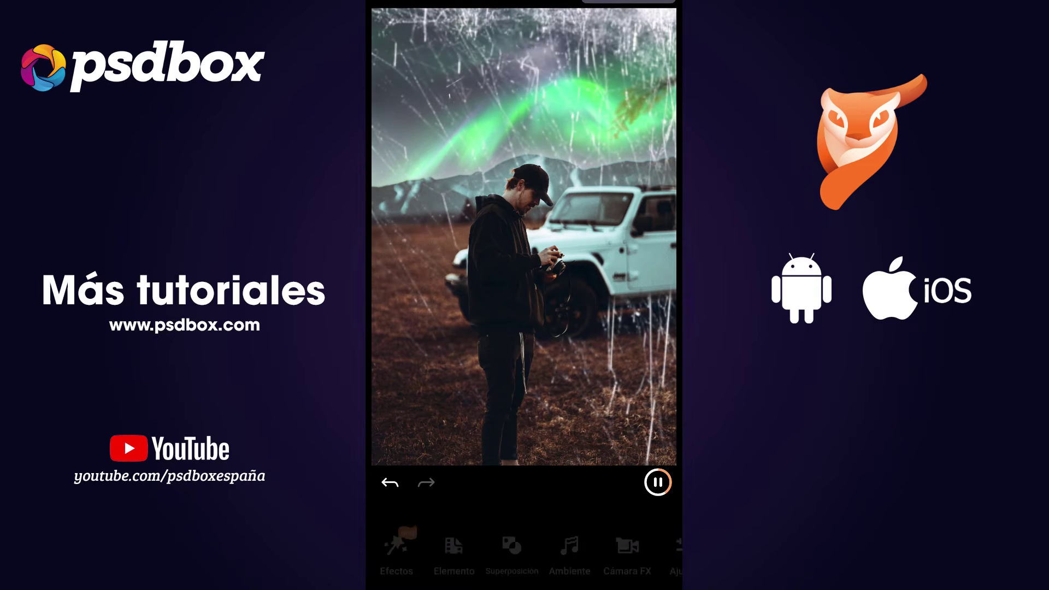
Remove the scratch overlay by choosing Ninguno.
{"action": "key", "text": "Escape"}
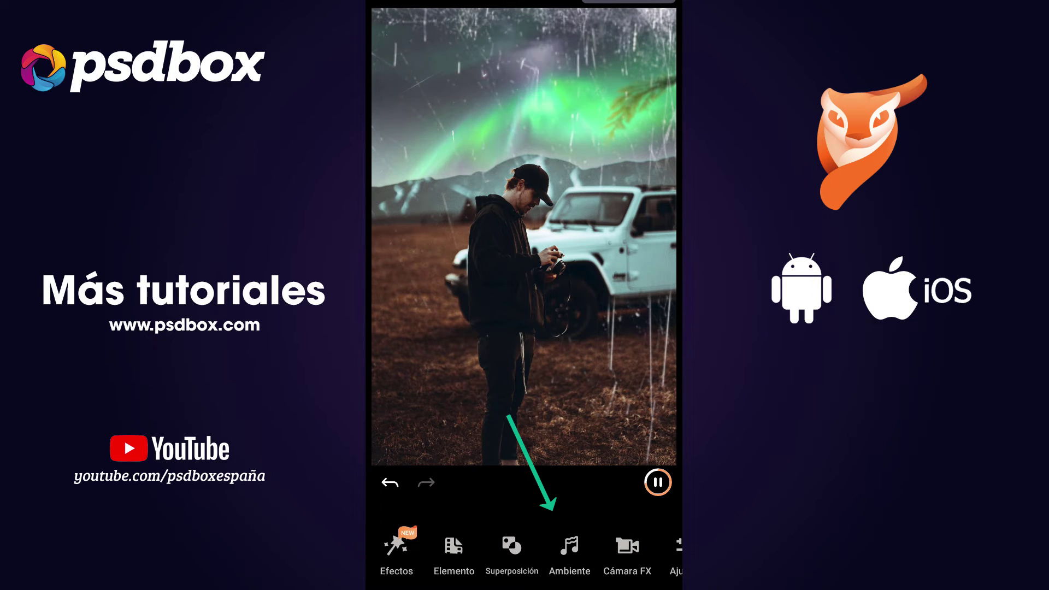
{"action": "left_click", "coordinate": [569, 552]}
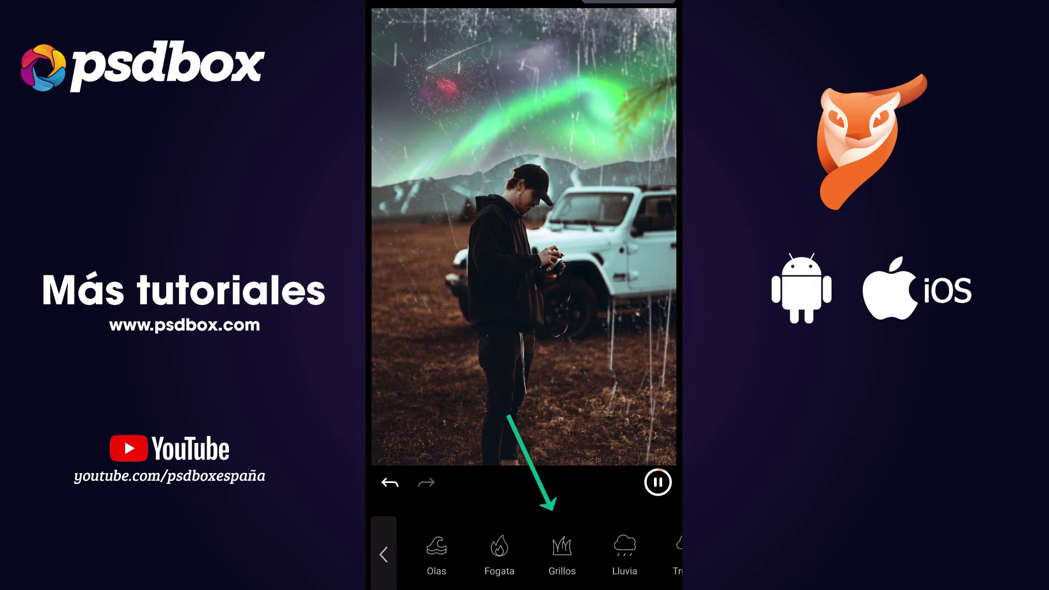
{"action": "left_click_drag", "start_coordinate": [601, 552], "coordinate": [497, 552]}
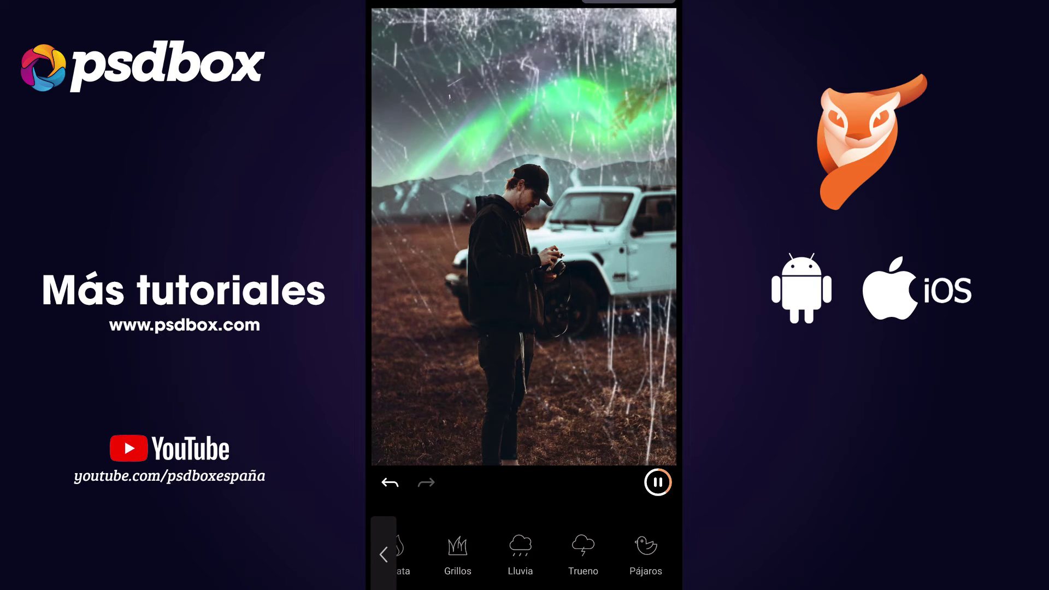
{"action": "left_click", "coordinate": [383, 555]}
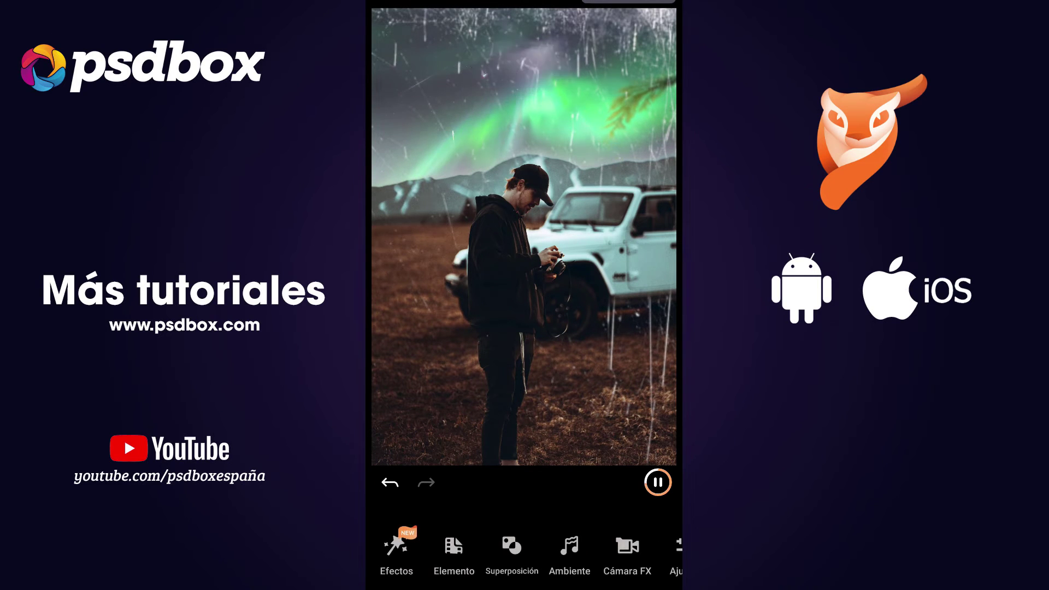
{"action": "left_click", "coordinate": [510, 546]}
{"action": "mouse_move", "coordinate": [426, 546]}
{"action": "left_mouse_down"}
{"action": "mouse_move", "coordinate": [546, 546]}
{"action": "mouse_move", "coordinate": [516, 551]}
{"action": "left_mouse_up"}
{"action": "left_click", "coordinate": [435, 546]}
{"action": "left_click", "coordinate": [384, 554]}
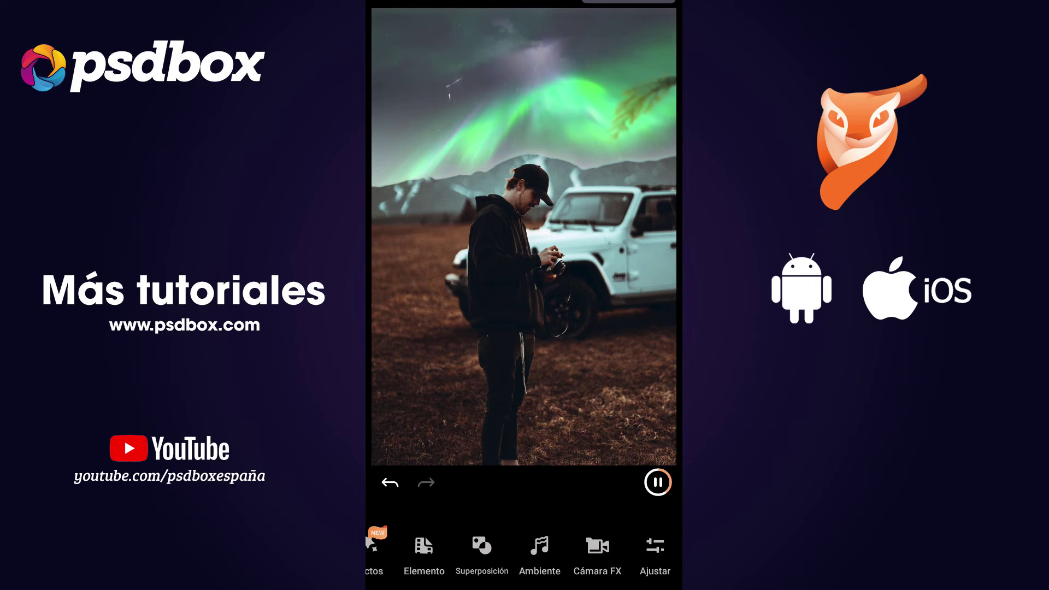
Add bird and fireworks ambient sounds and set their volumes.
{"action": "left_click", "coordinate": [540, 552]}
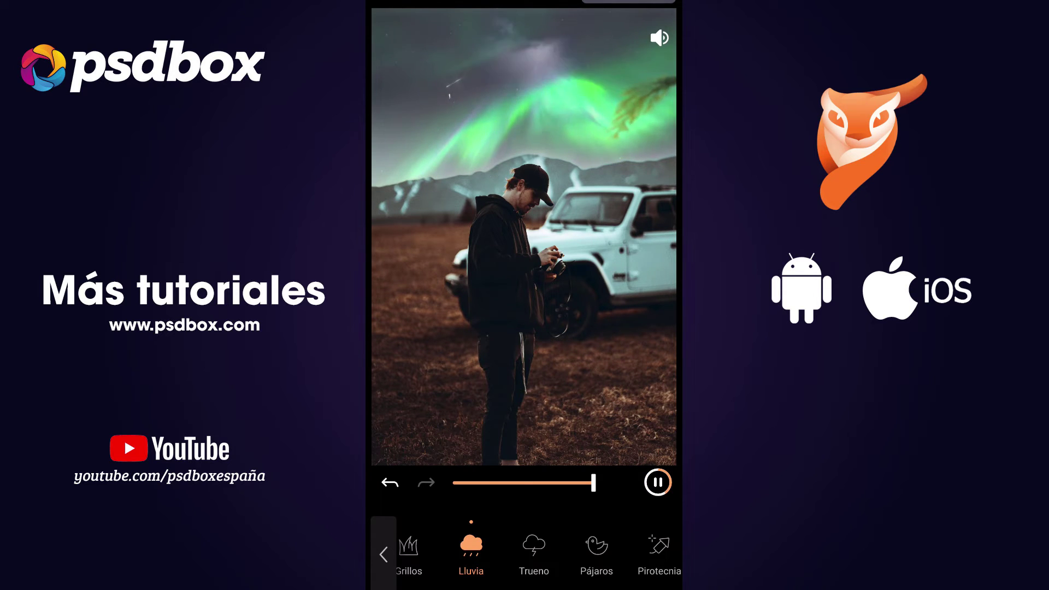
{"action": "key", "text": "XF86AudioRaiseVolume"}
{"action": "key", "text": "XF86AudioRaiseVolume"}
{"action": "key", "text": "XF86AudioRaiseVolume"}
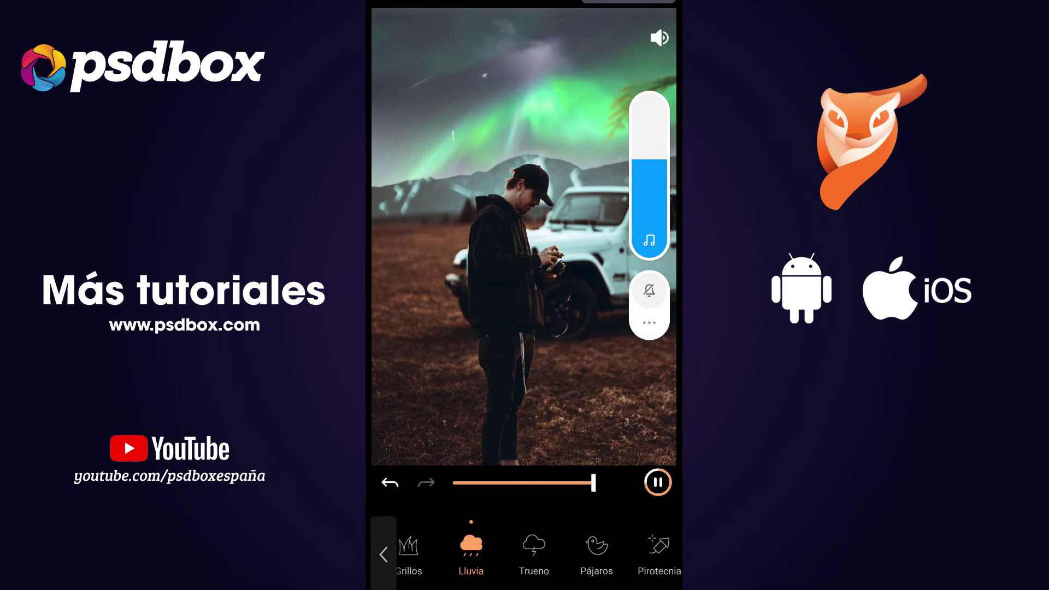
{"action": "left_click", "coordinate": [596, 546]}
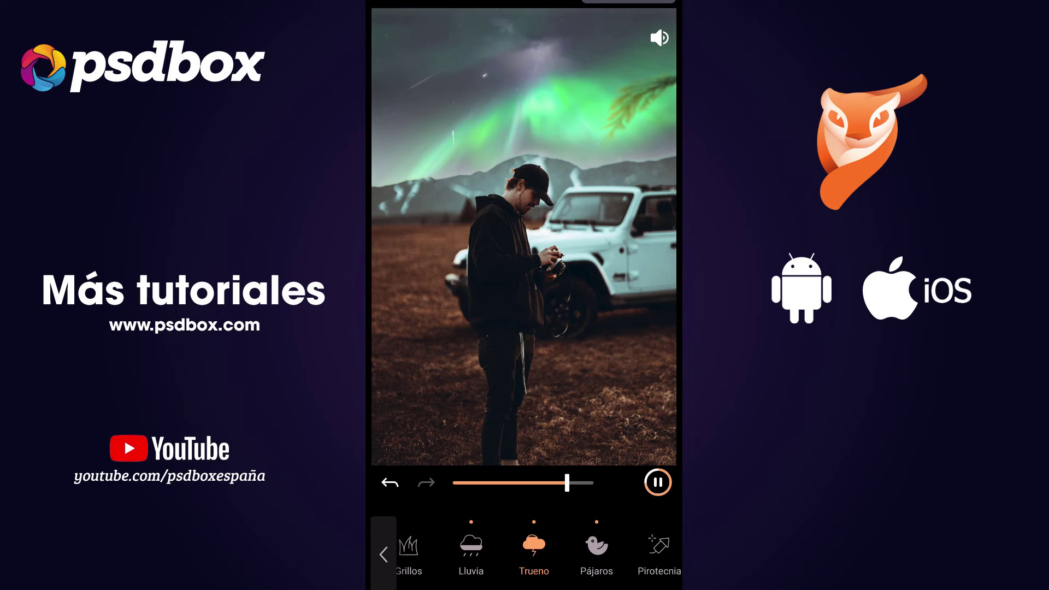
{"action": "scroll", "coordinate": [524, 552], "scroll_direction": "right", "scroll_amount": 3}
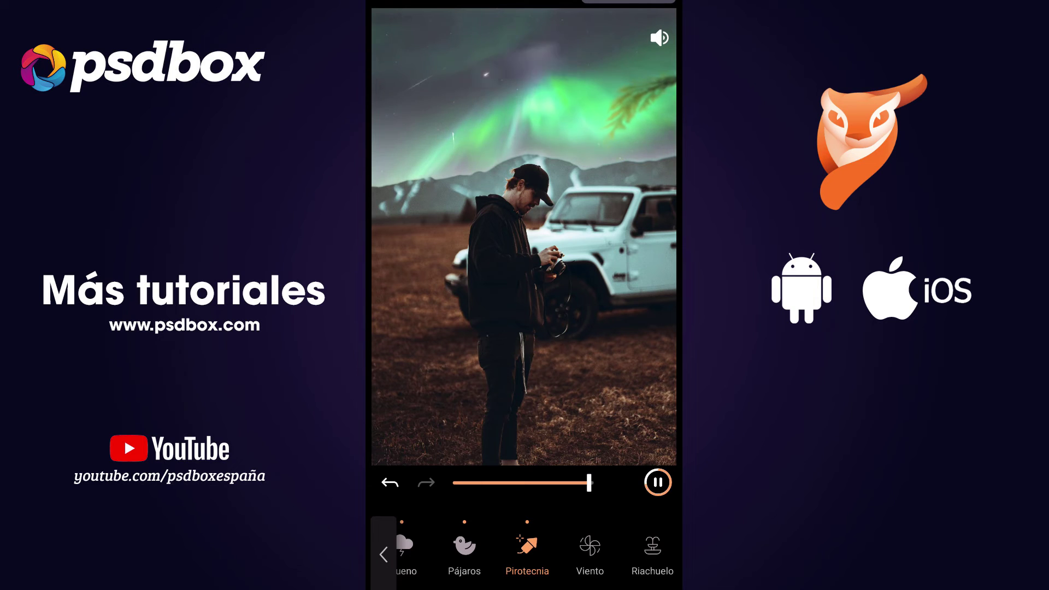
{"action": "mouse_move", "coordinate": [437, 552]}
{"action": "left_mouse_down"}
{"action": "mouse_move", "coordinate": [655, 552]}
{"action": "mouse_move", "coordinate": [474, 551]}
{"action": "left_mouse_up"}
{"action": "left_click_drag", "start_coordinate": [454, 482], "coordinate": [593, 482]}
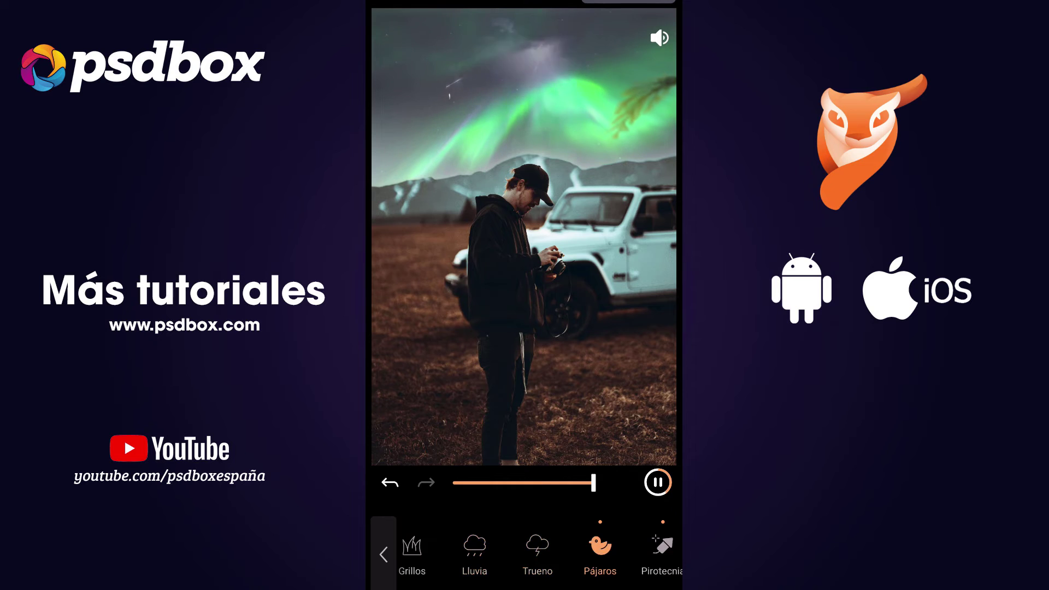
{"action": "left_click", "coordinate": [384, 555]}
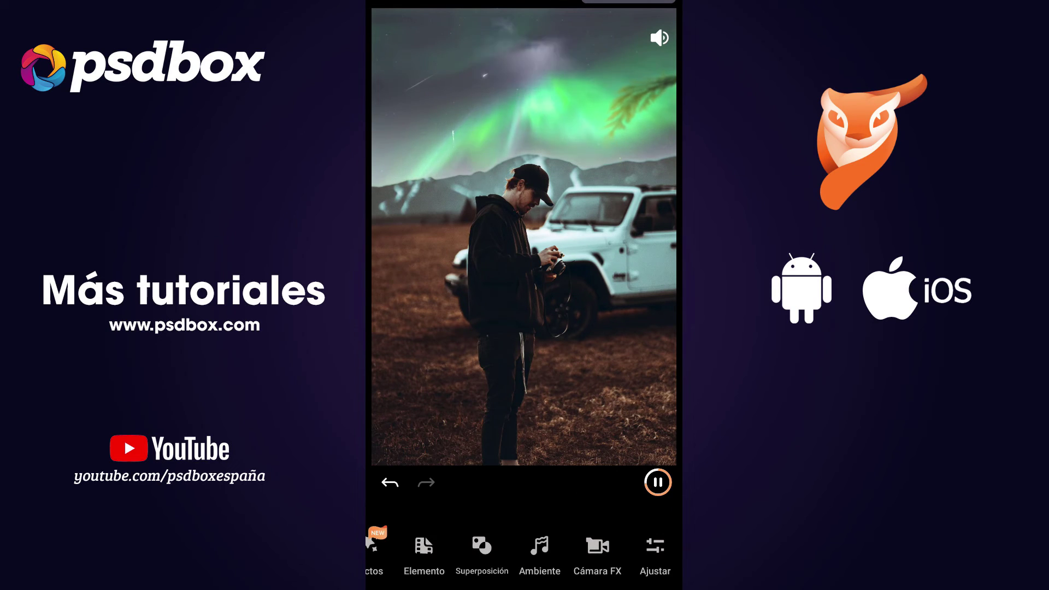
Preview camera effects FX02, FX03, FX05 and FX06, then discard them.
{"action": "left_click", "coordinate": [597, 552]}
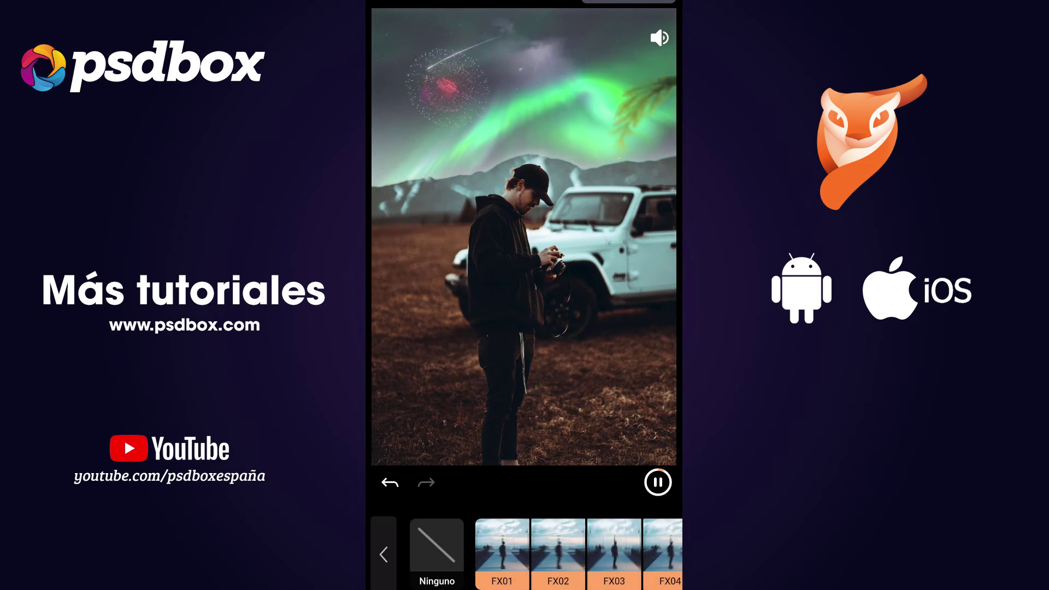
{"action": "left_click", "coordinate": [558, 549]}
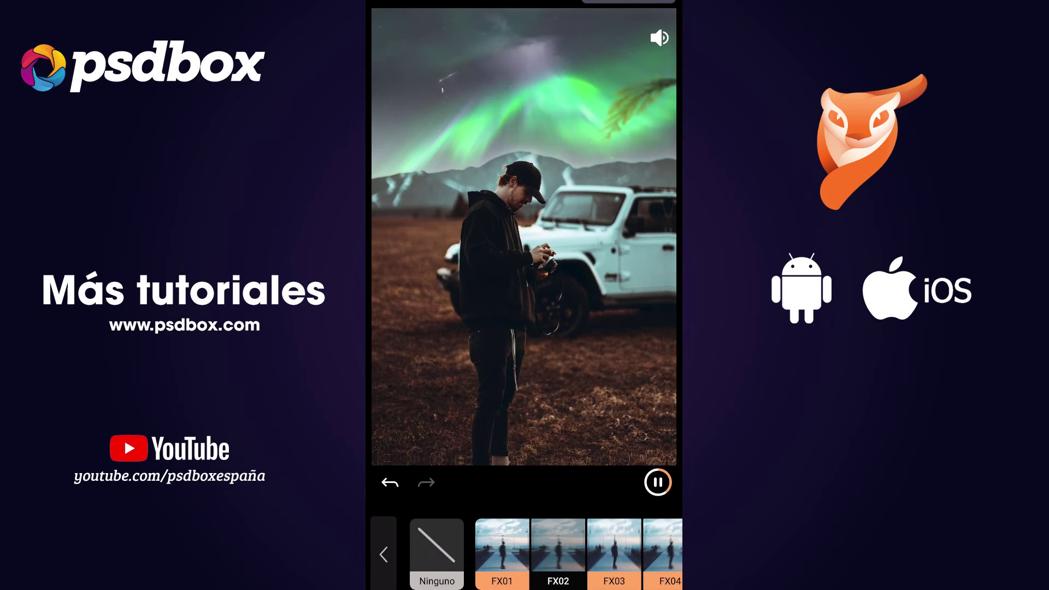
{"action": "left_click_drag", "start_coordinate": [601, 549], "coordinate": [523, 549]}
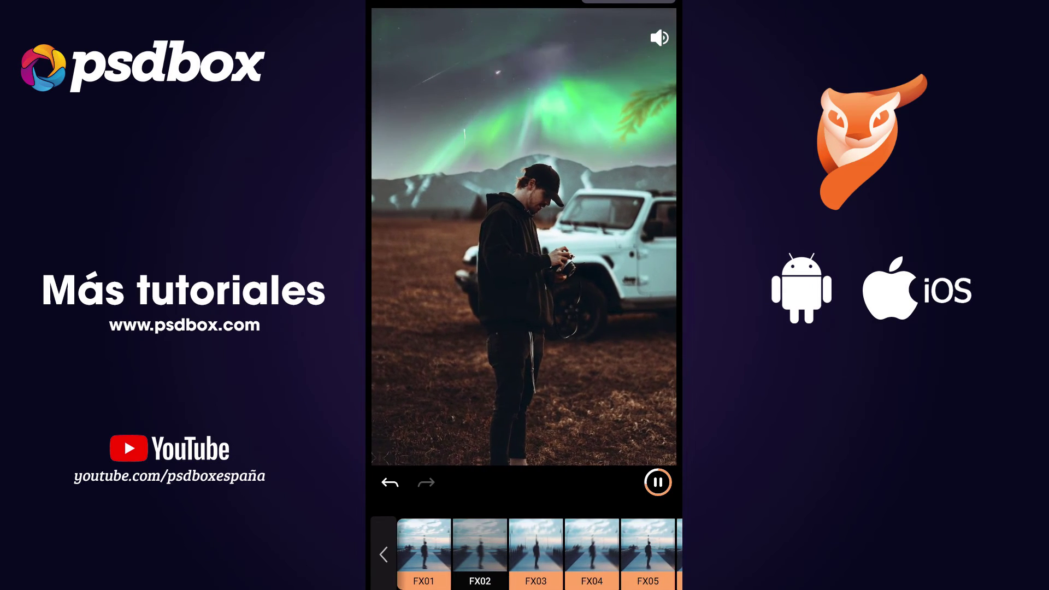
{"action": "left_click", "coordinate": [536, 549]}
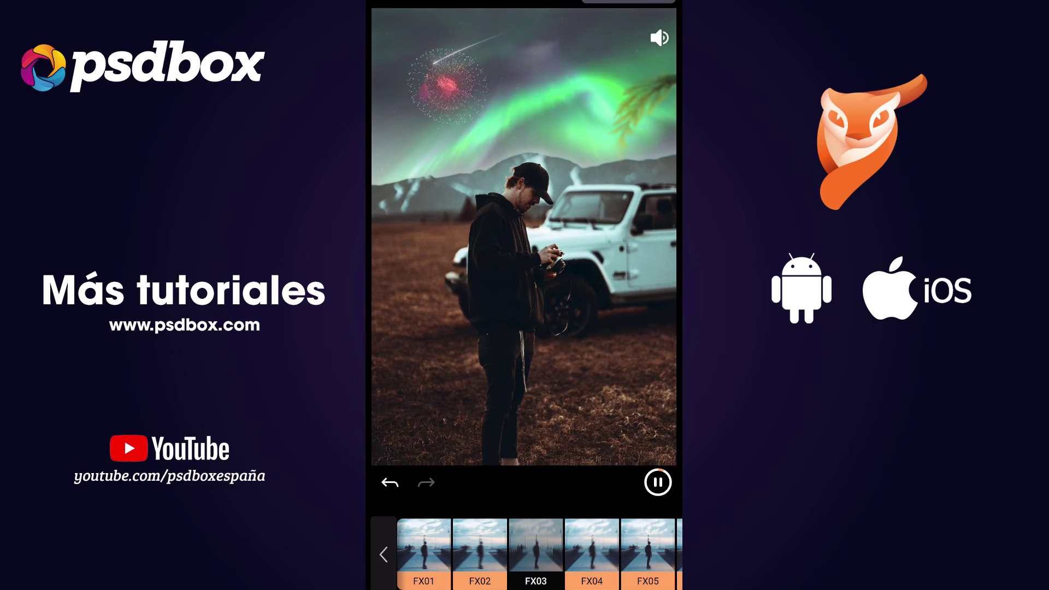
{"action": "left_click_drag", "start_coordinate": [601, 549], "coordinate": [552, 549]}
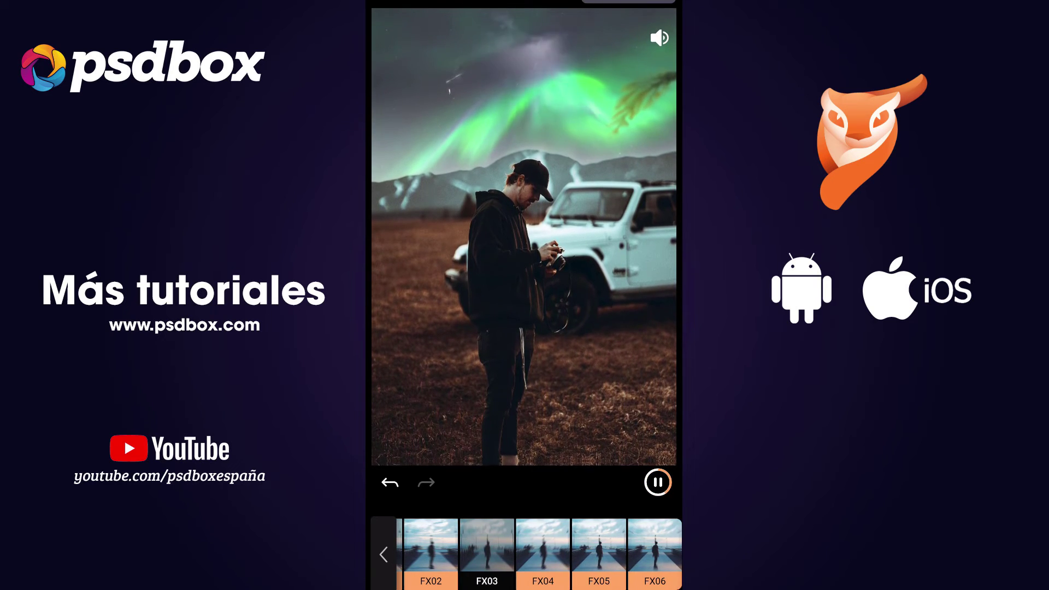
{"action": "left_click", "coordinate": [599, 549]}
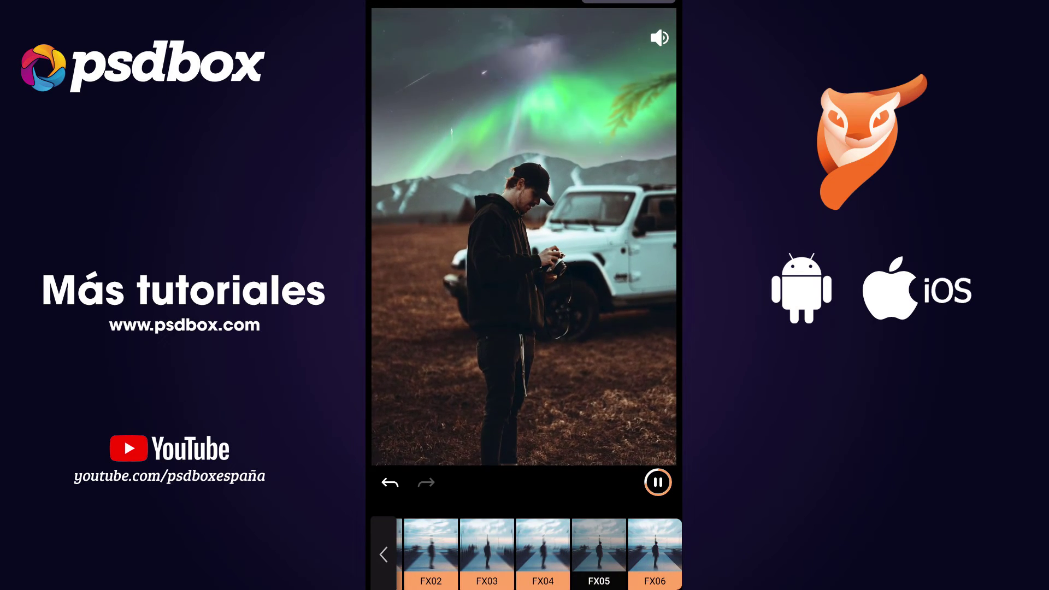
{"action": "left_click", "coordinate": [654, 549]}
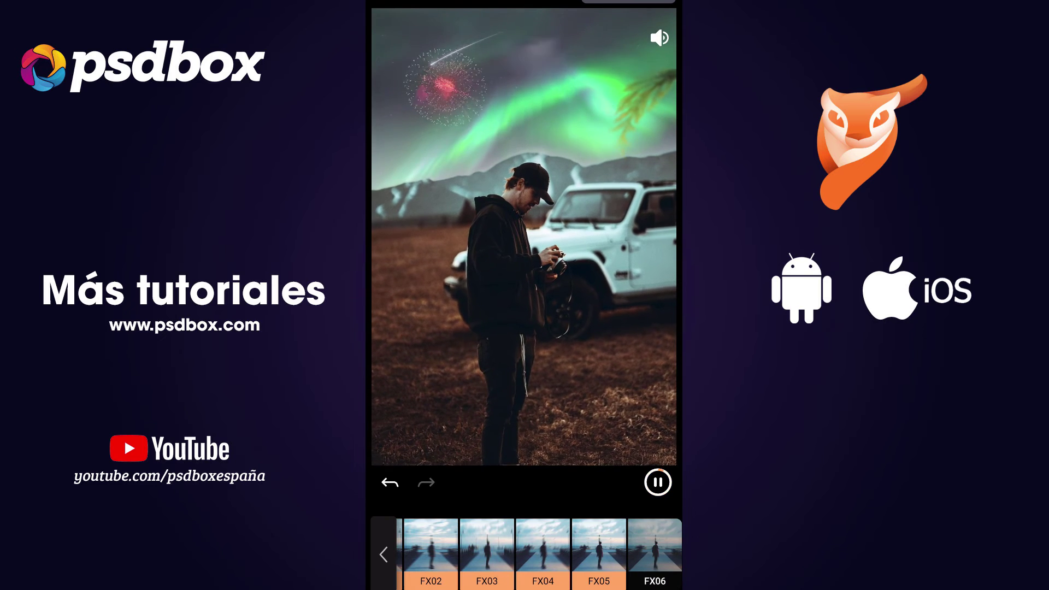
{"action": "left_click", "coordinate": [383, 554]}
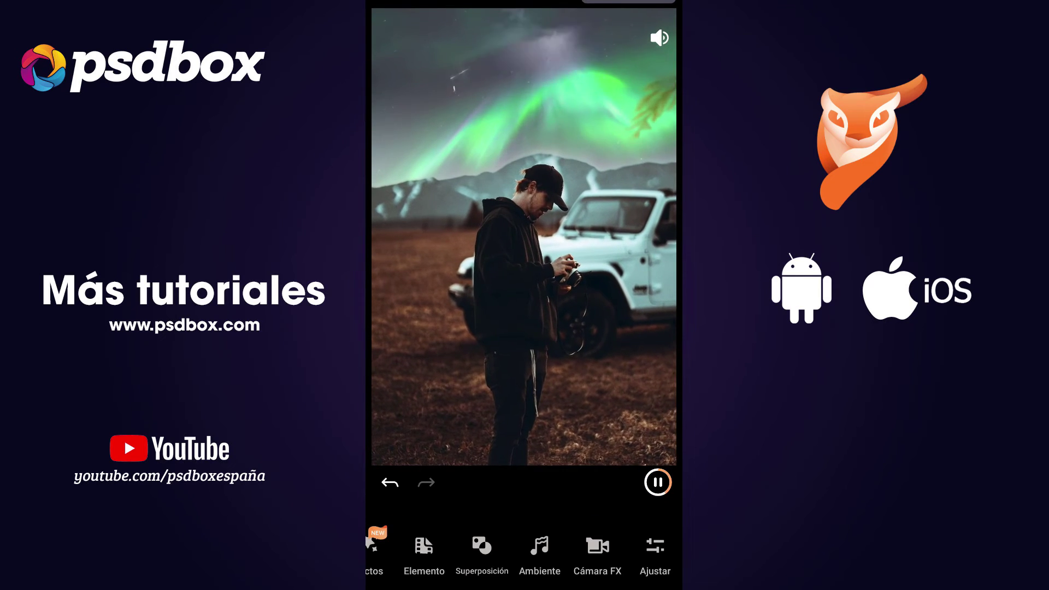
{"action": "left_click", "coordinate": [389, 482]}
Open and play the 'Puesta de sol a la vista' demo, then undo its arrow animation.
{"action": "key", "text": "Escape"}
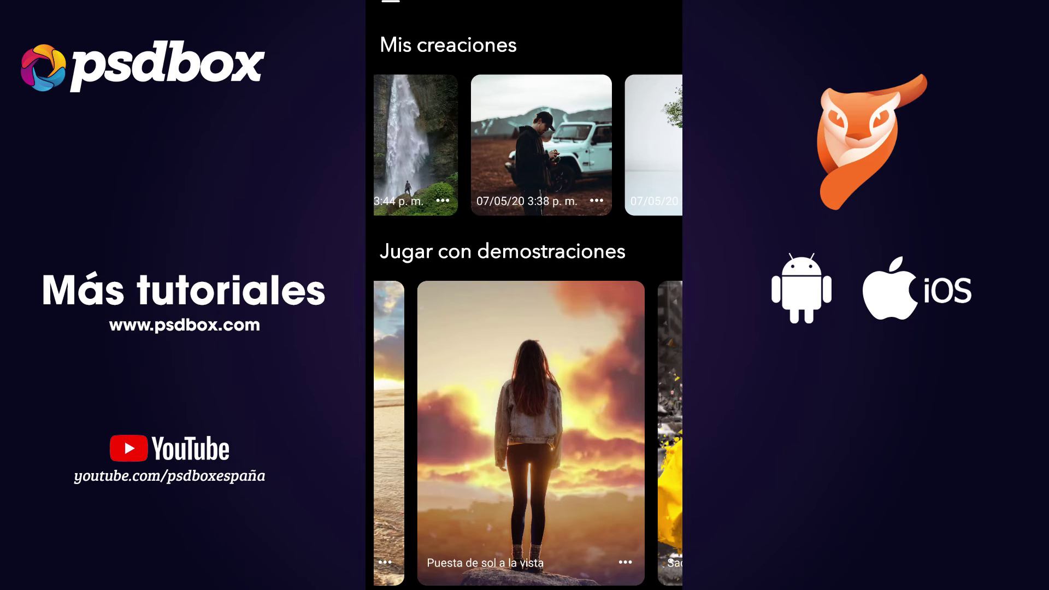
{"action": "left_click", "coordinate": [529, 432]}
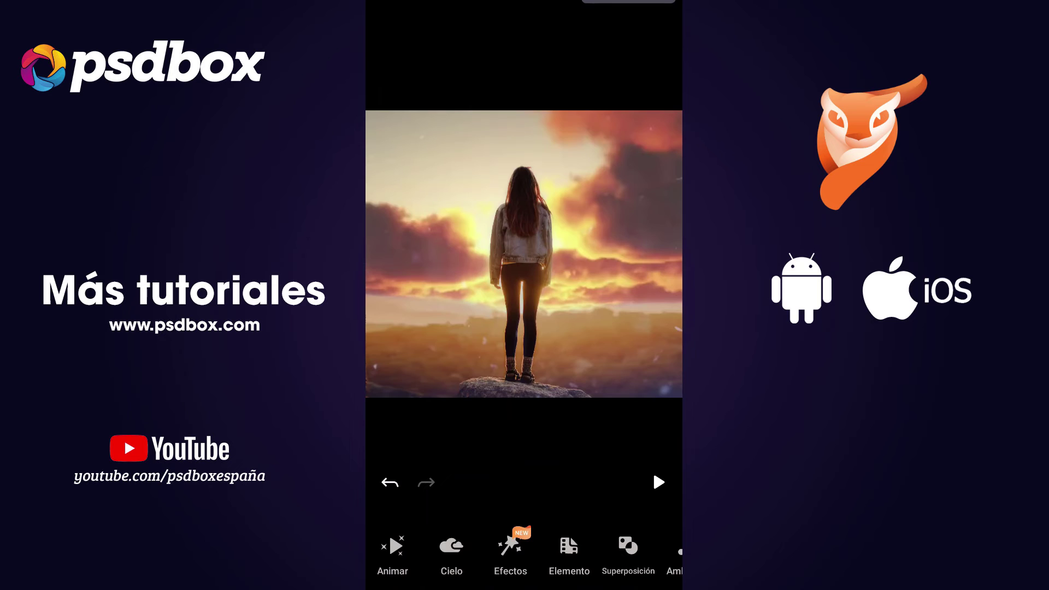
{"action": "left_click", "coordinate": [658, 481]}
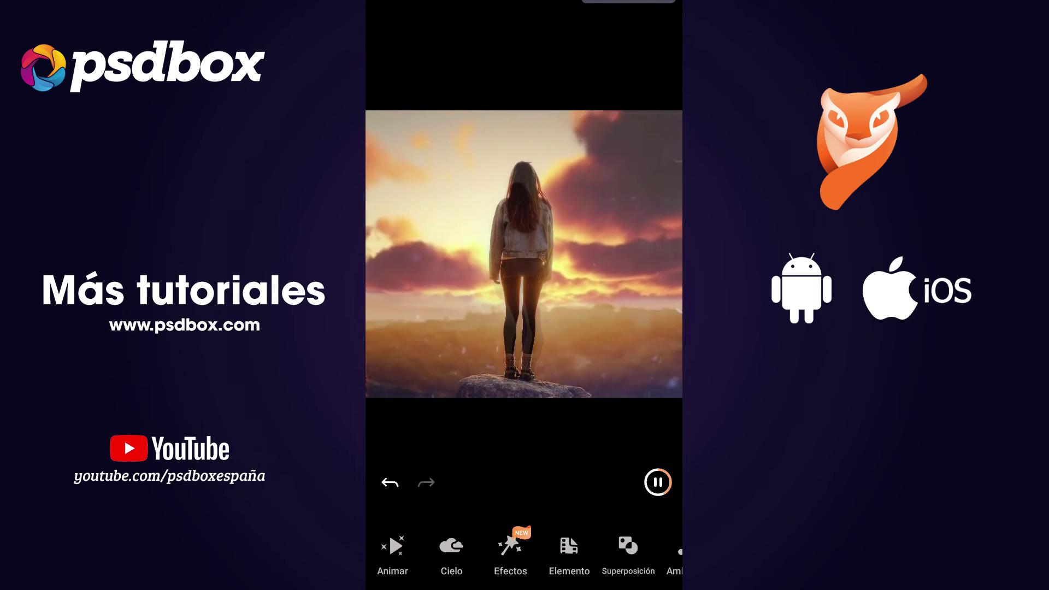
{"action": "left_click", "coordinate": [389, 482]}
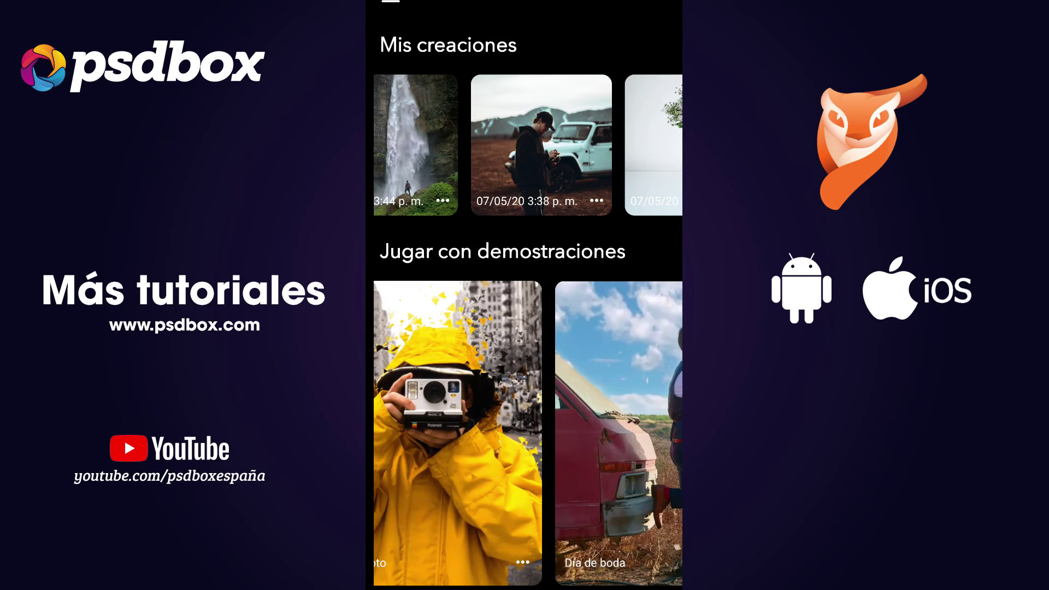
Open the 'Día de boda' demo project of the couple by the red van.
{"action": "left_click", "coordinate": [541, 145]}
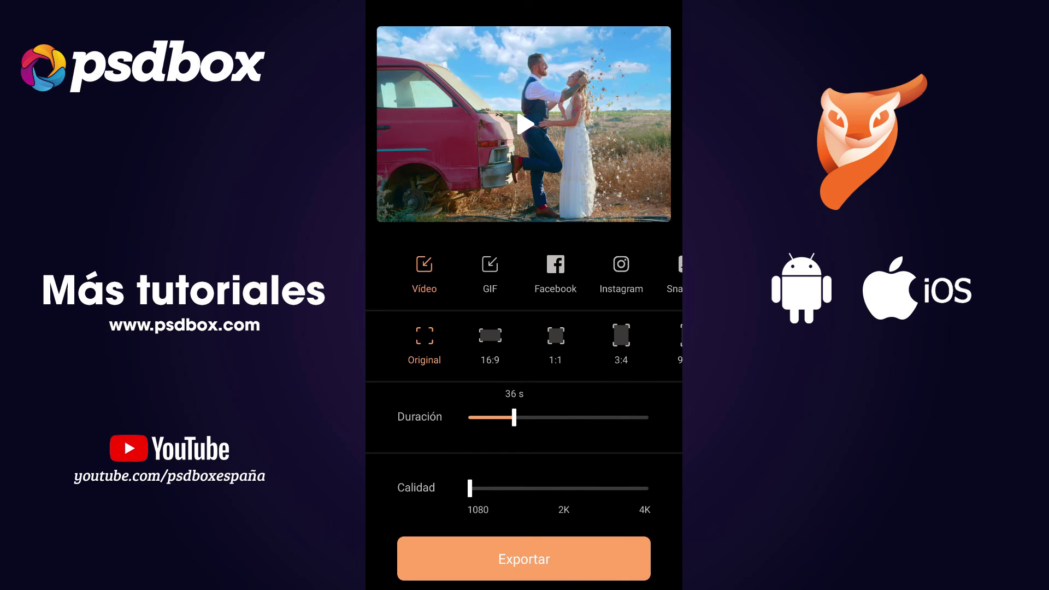
Try the Instagram Story export preset and set export quality to 1080.
{"action": "scroll", "coordinate": [524, 345], "scroll_direction": "right", "scroll_amount": 3}
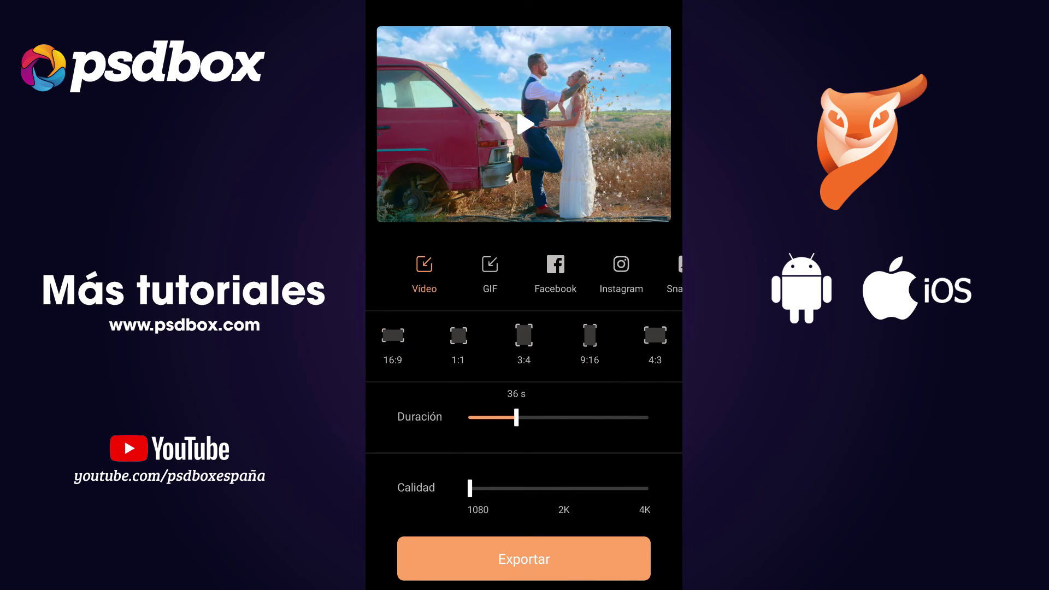
{"action": "scroll", "coordinate": [523, 344], "scroll_direction": "left", "scroll_amount": 3}
{"action": "left_click", "coordinate": [621, 273]}
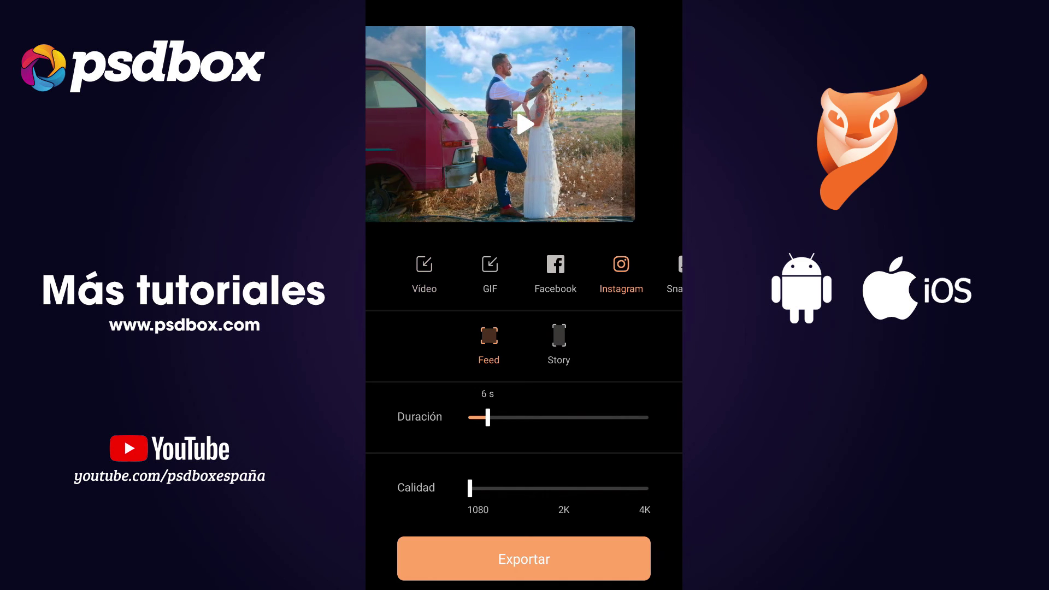
{"action": "left_click", "coordinate": [558, 344]}
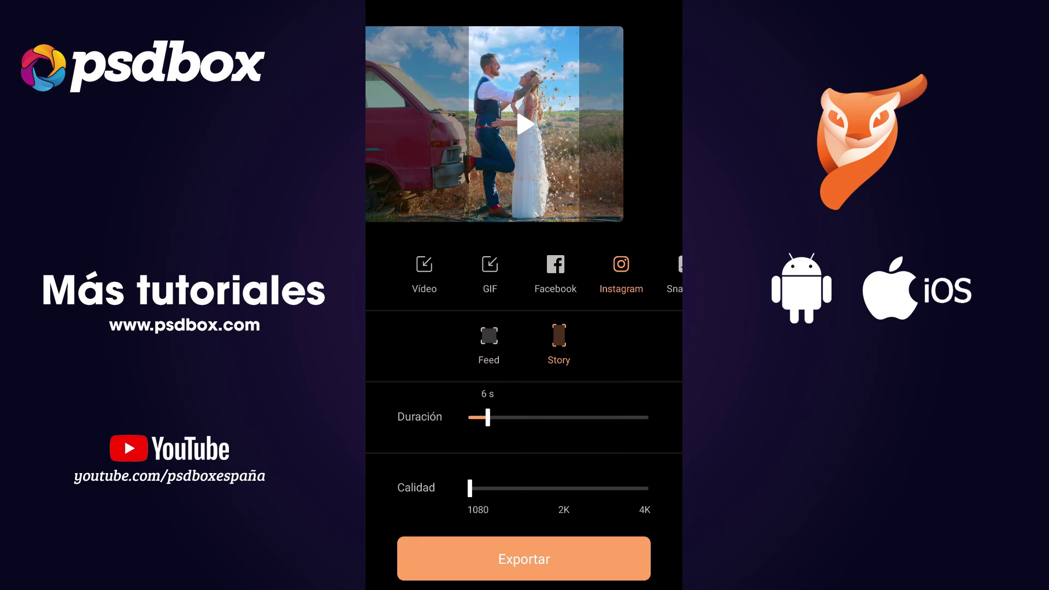
{"action": "mouse_move", "coordinate": [470, 487]}
{"action": "left_mouse_down"}
{"action": "mouse_move", "coordinate": [644, 488]}
{"action": "mouse_move", "coordinate": [470, 488]}
{"action": "left_mouse_up"}
{"action": "left_click_drag", "start_coordinate": [621, 273], "coordinate": [524, 273]}
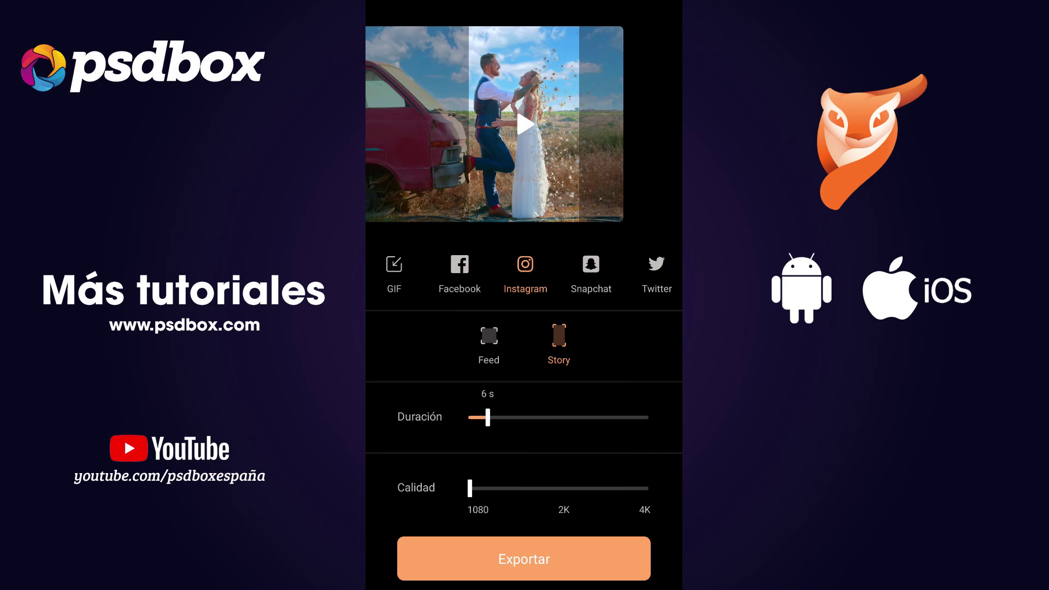
{"action": "left_click_drag", "start_coordinate": [426, 273], "coordinate": [520, 273]}
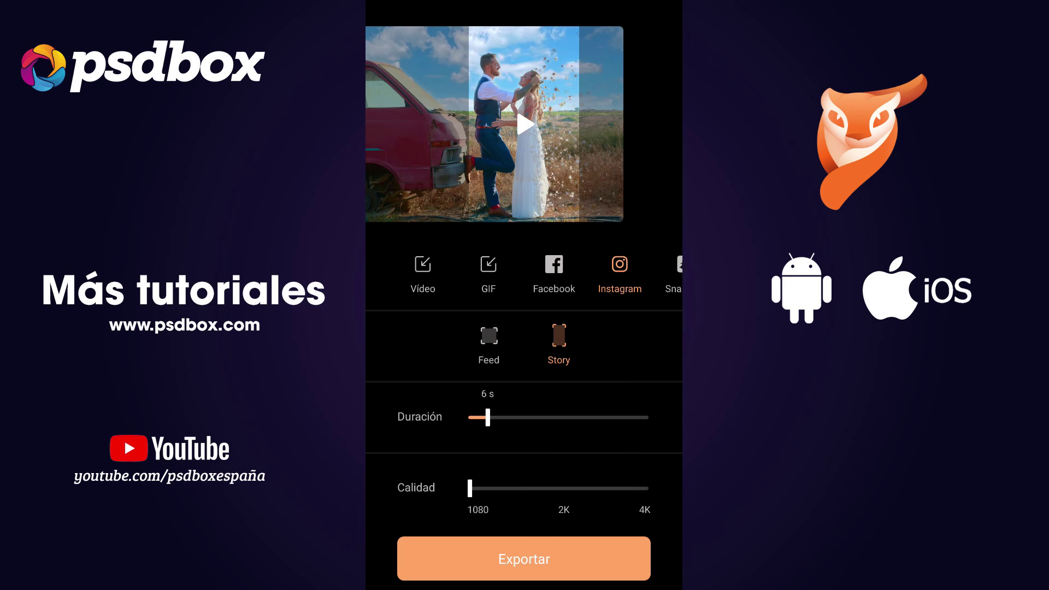
Switch the export to GIF, preview 16:9, 1:1 and 9:16, then settle on Original aspect.
{"action": "left_click", "coordinate": [423, 270]}
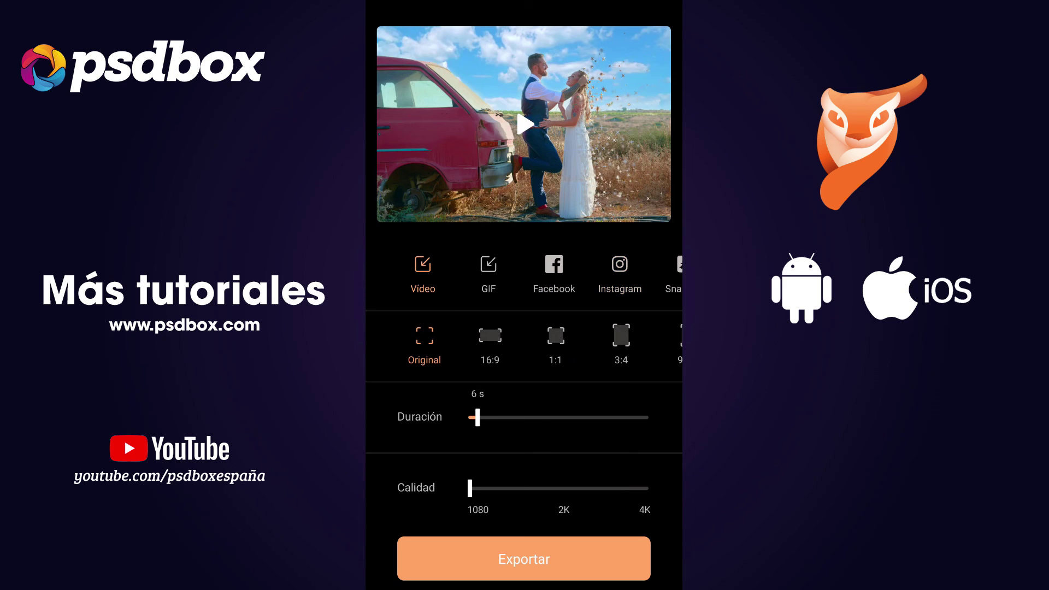
{"action": "left_click", "coordinate": [488, 270]}
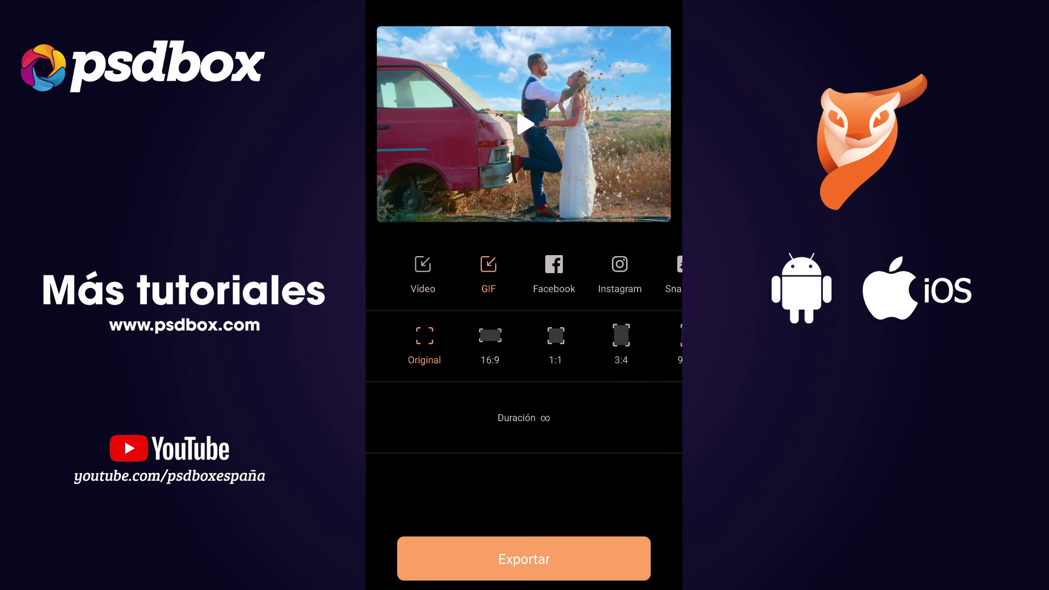
{"action": "left_click", "coordinate": [490, 344]}
{"action": "left_click", "coordinate": [555, 344]}
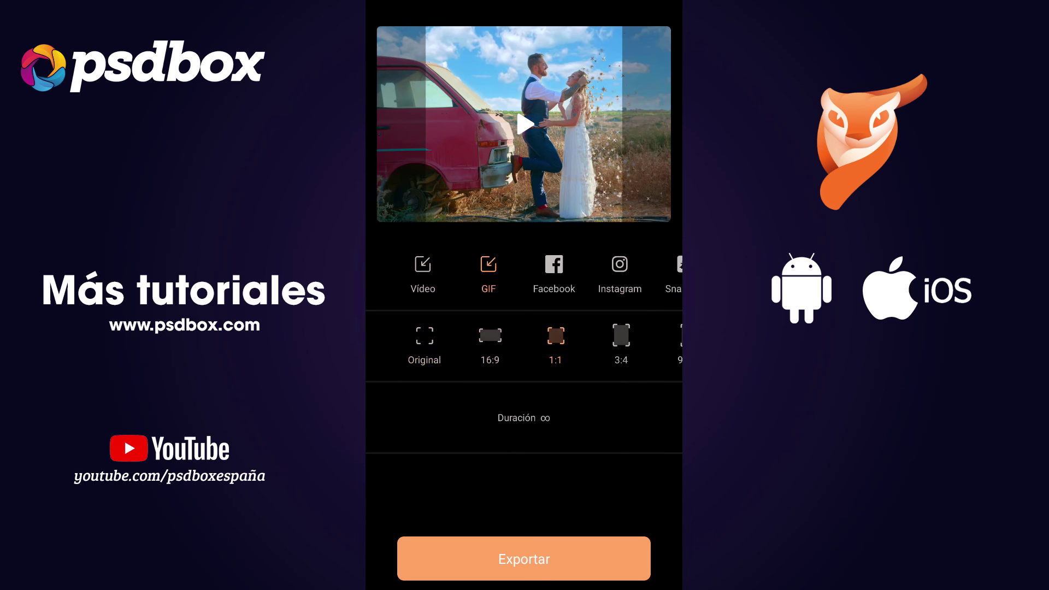
{"action": "scroll", "coordinate": [524, 344], "scroll_direction": "right", "scroll_amount": 2}
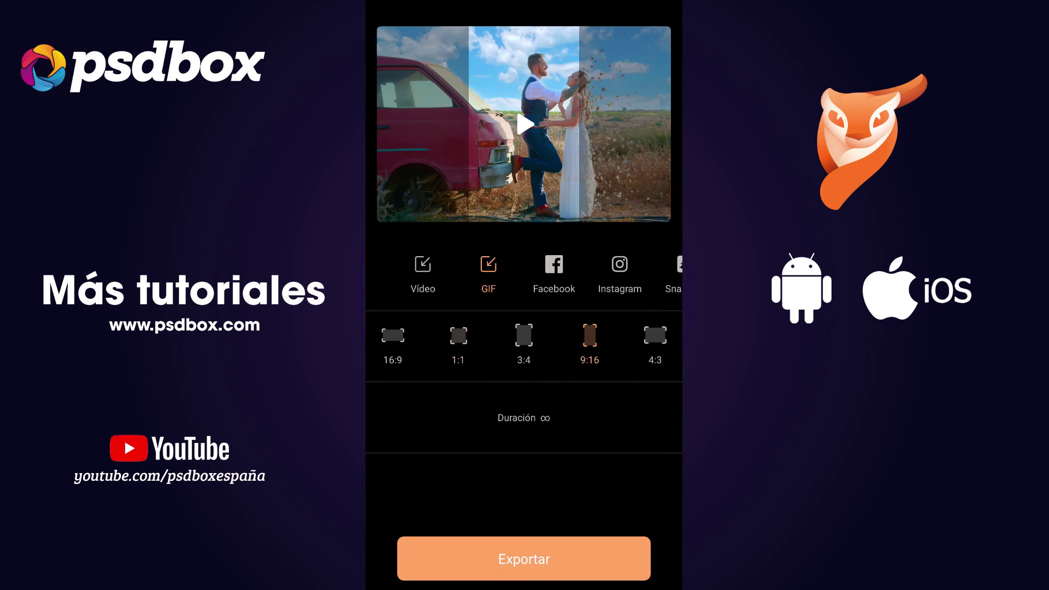
{"action": "left_click", "coordinate": [655, 341]}
{"action": "scroll", "coordinate": [524, 344], "scroll_direction": "left", "scroll_amount": 2}
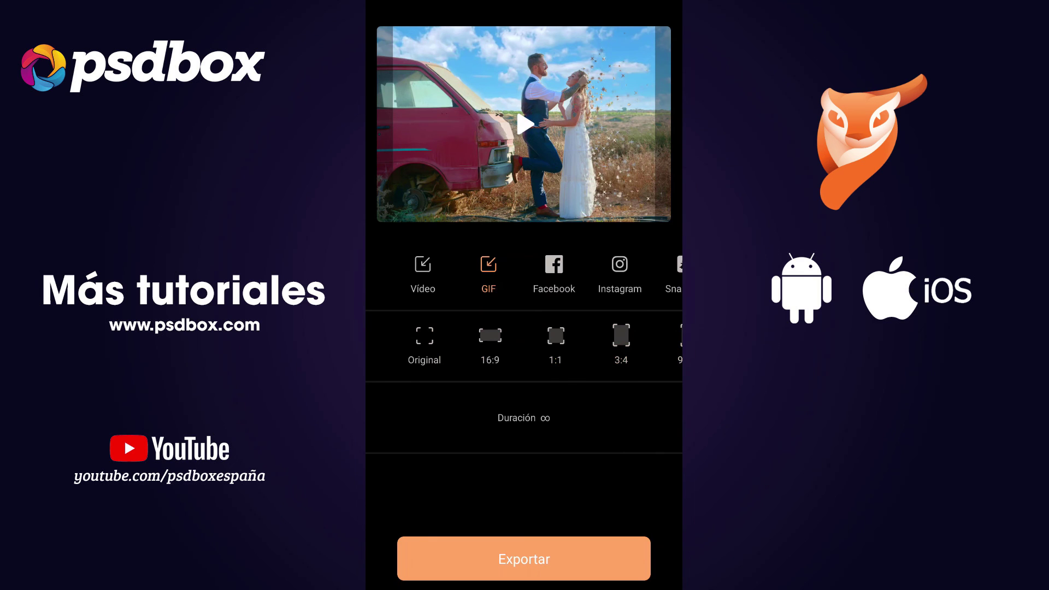
{"action": "left_click", "coordinate": [424, 341]}
Start exporting the wedding animation as a GIF with Exportar.
{"action": "left_click", "coordinate": [523, 558]}
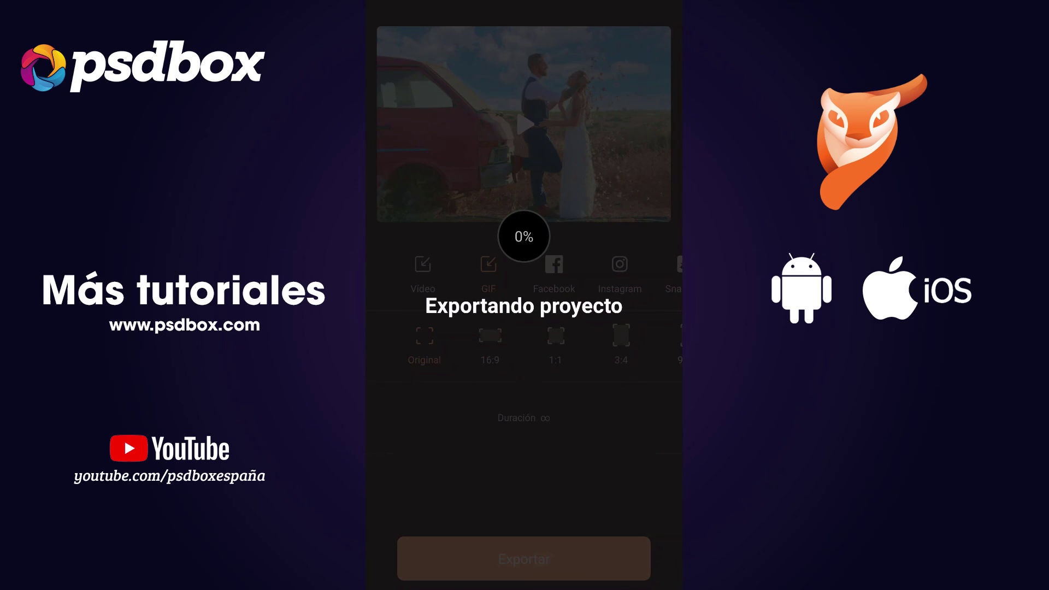